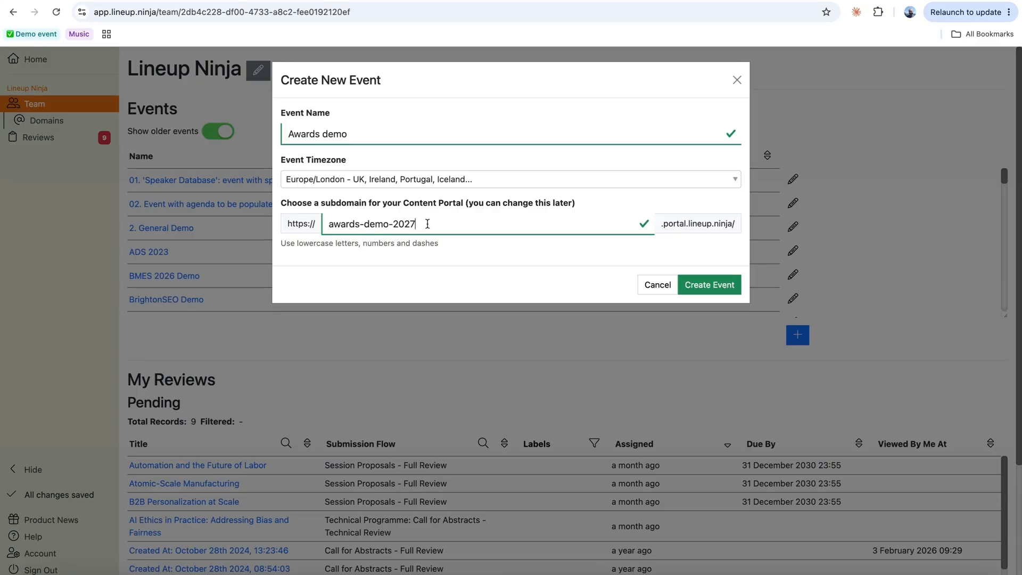
- Create the Awards demo event and go to its Content Portal setup page
left_click(722, 292)
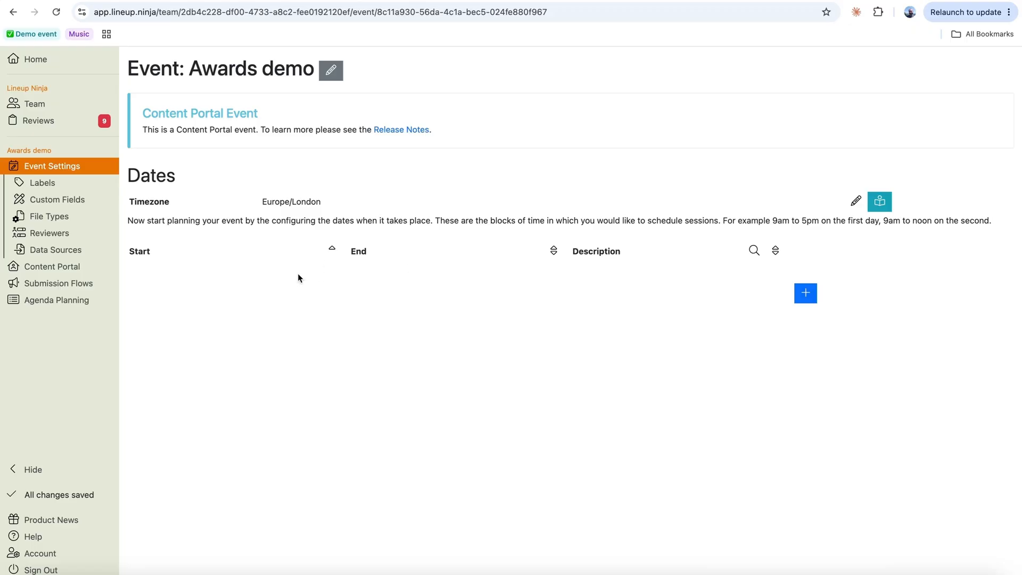
left_click(53, 268)
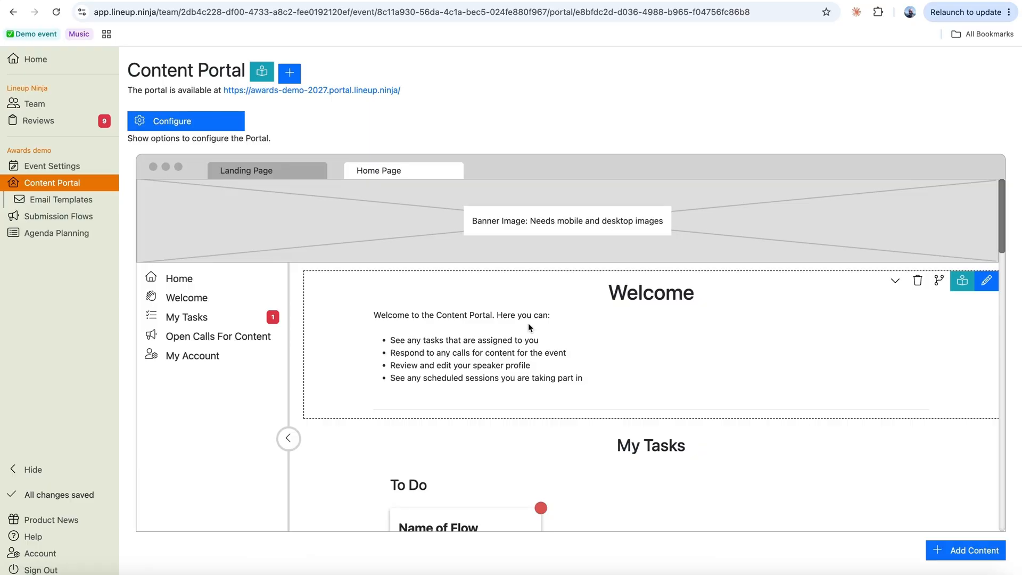
- Preview the portal landing page and highlight its welcome sentence
left_click(247, 171)
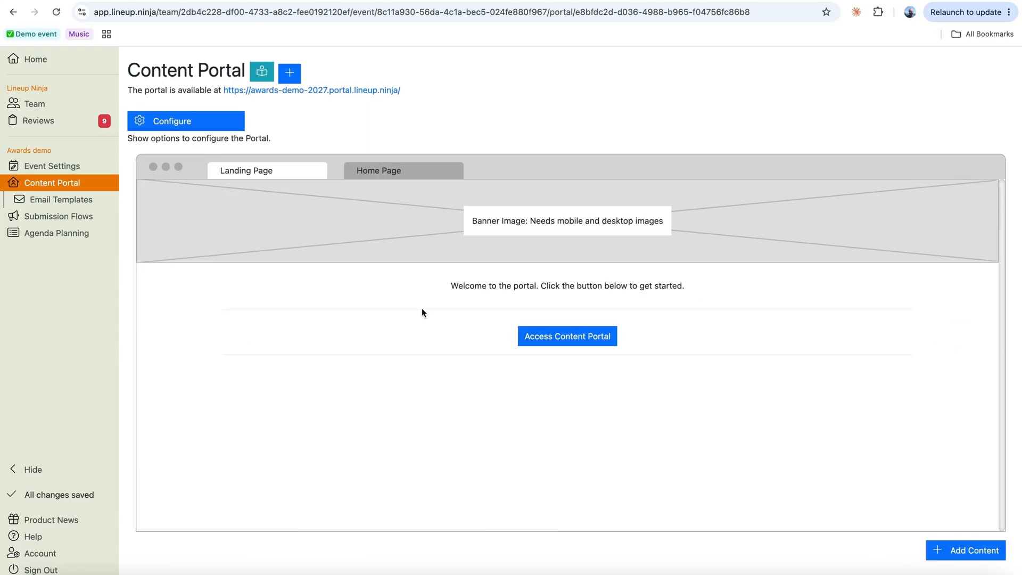
mouse_move(701, 190)
mouse_move(623, 226)
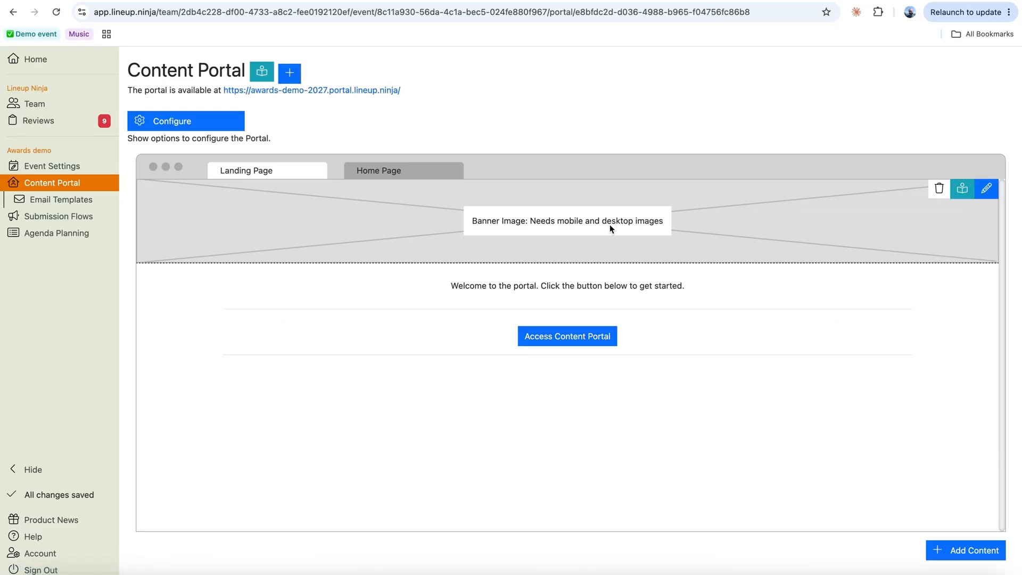
mouse_move(494, 299)
left_click_drag(451, 282, 745, 290)
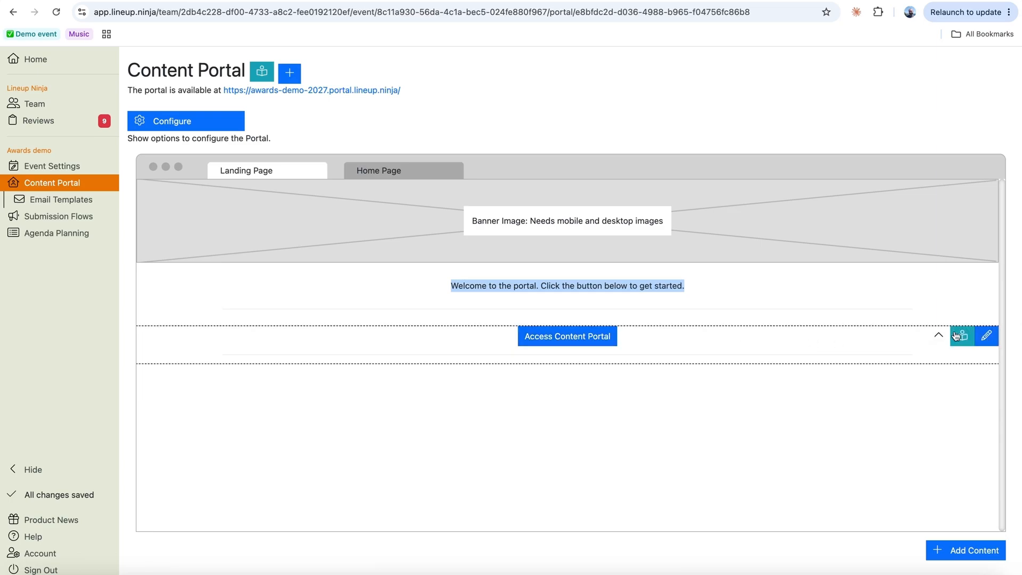
- Inspect the login button and banner image settings, closing both without changes
left_click(988, 337)
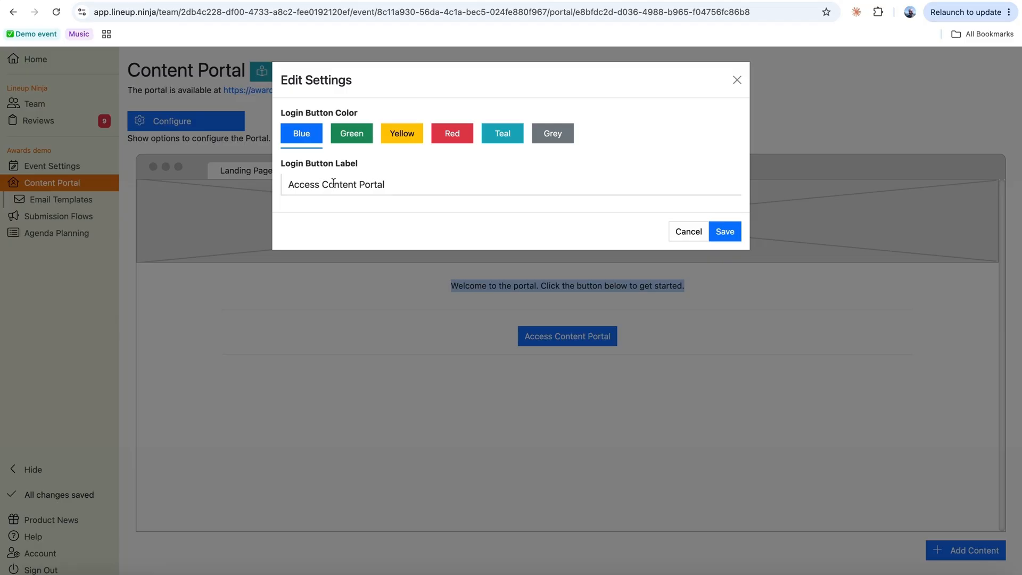
left_click(738, 81)
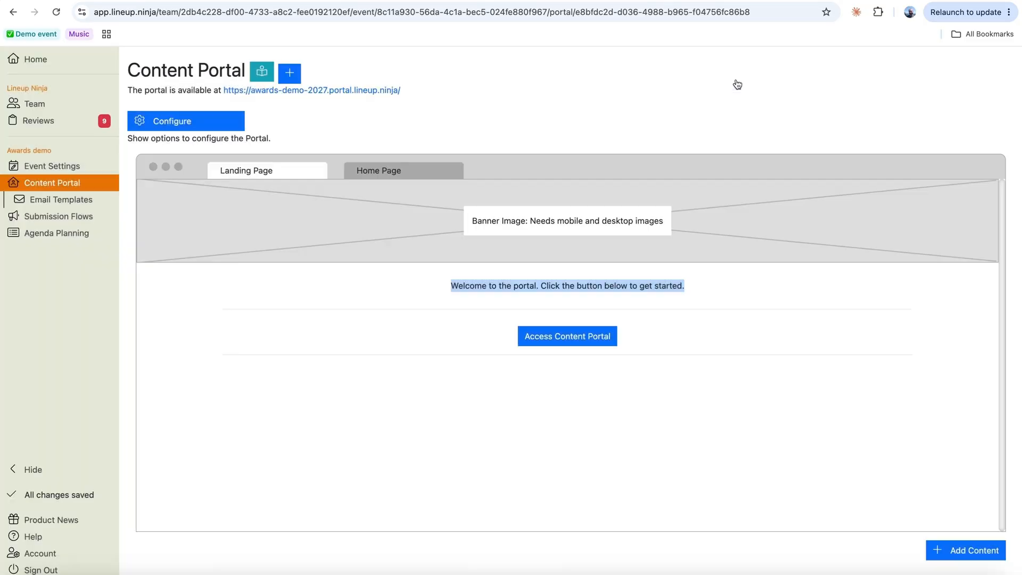
mouse_move(518, 231)
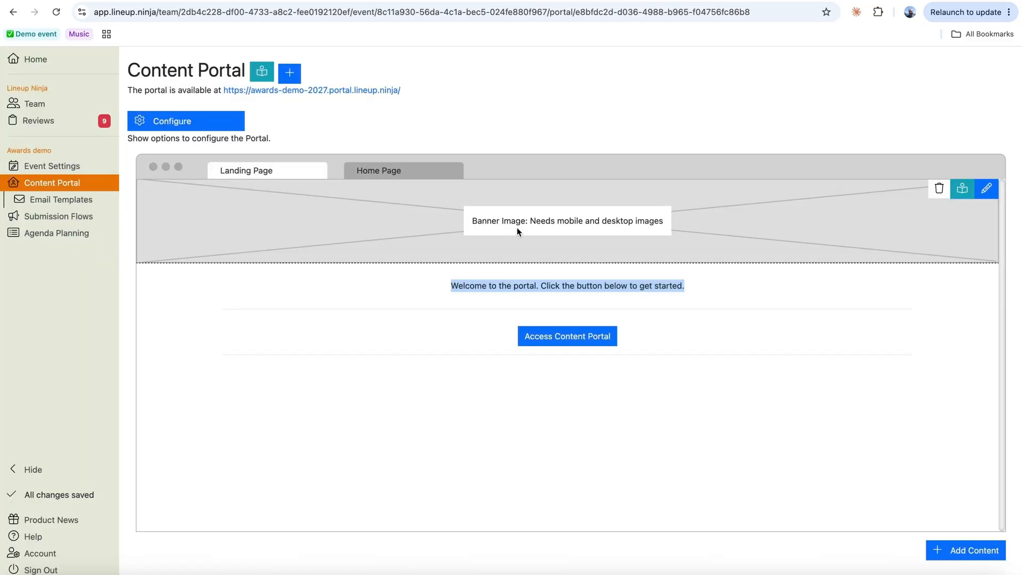
left_click(989, 189)
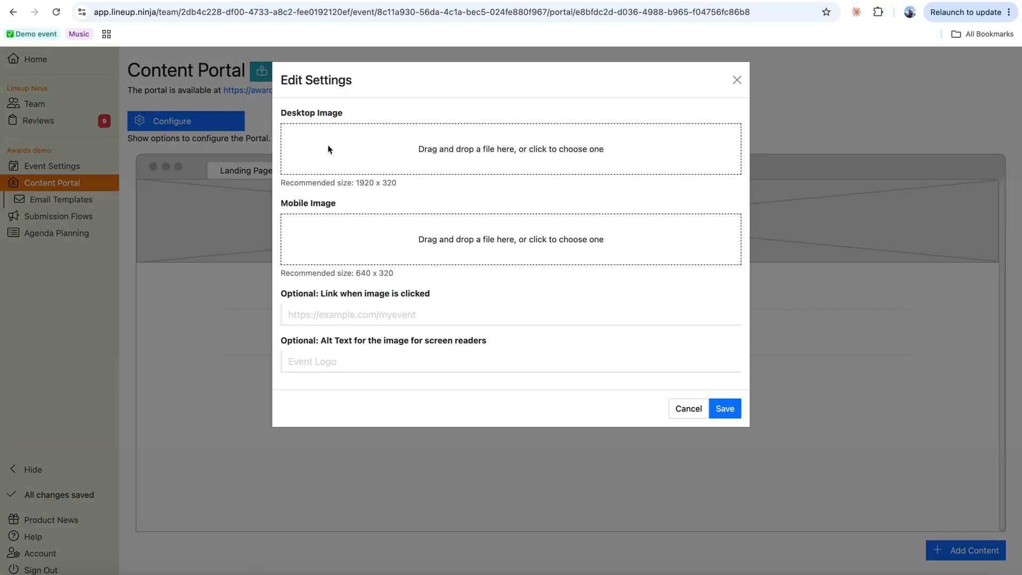
left_click(736, 79)
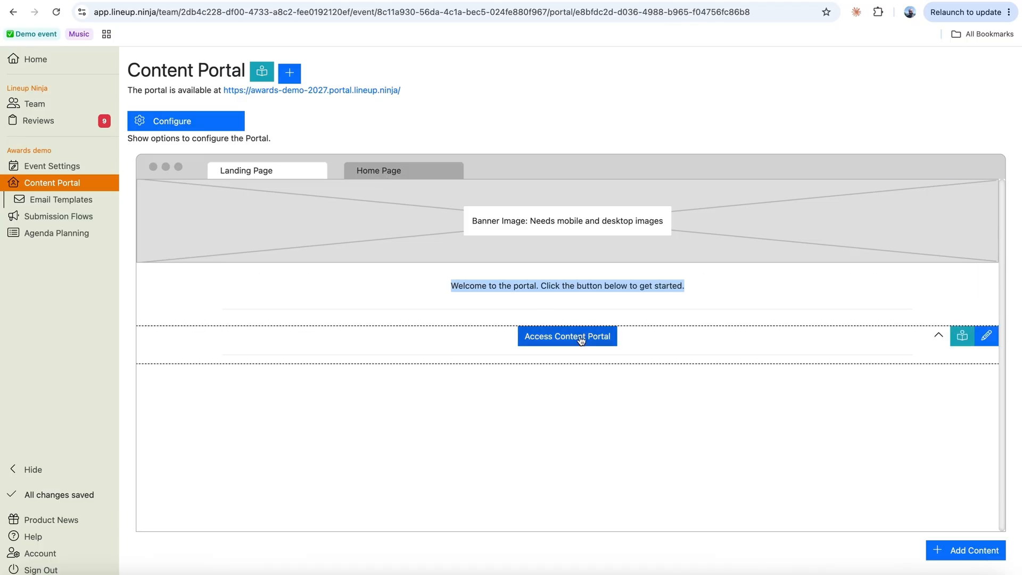
- Switch the preview from Home Page to Landing Page and back to Home Page
left_click(381, 175)
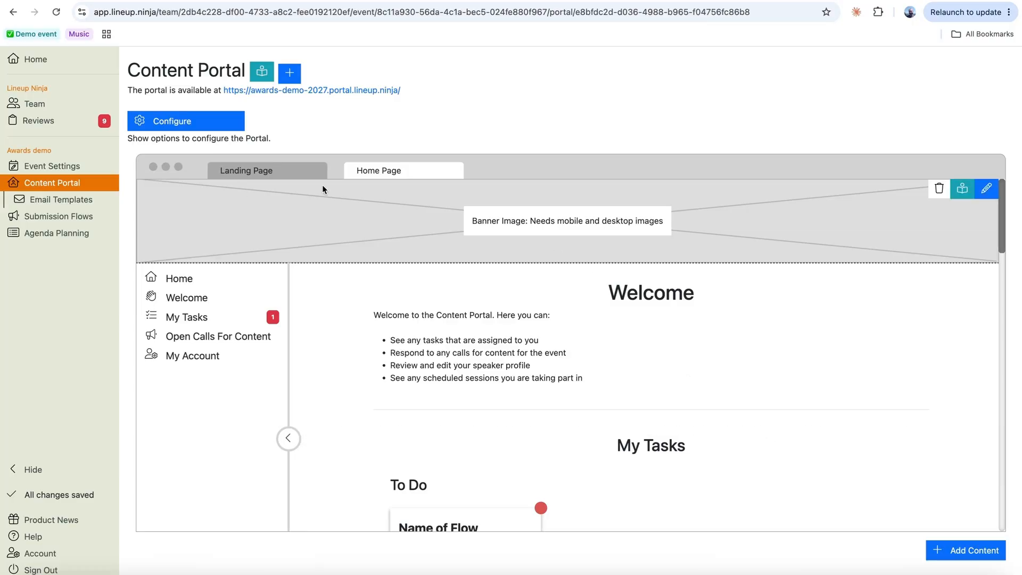
left_click(274, 172)
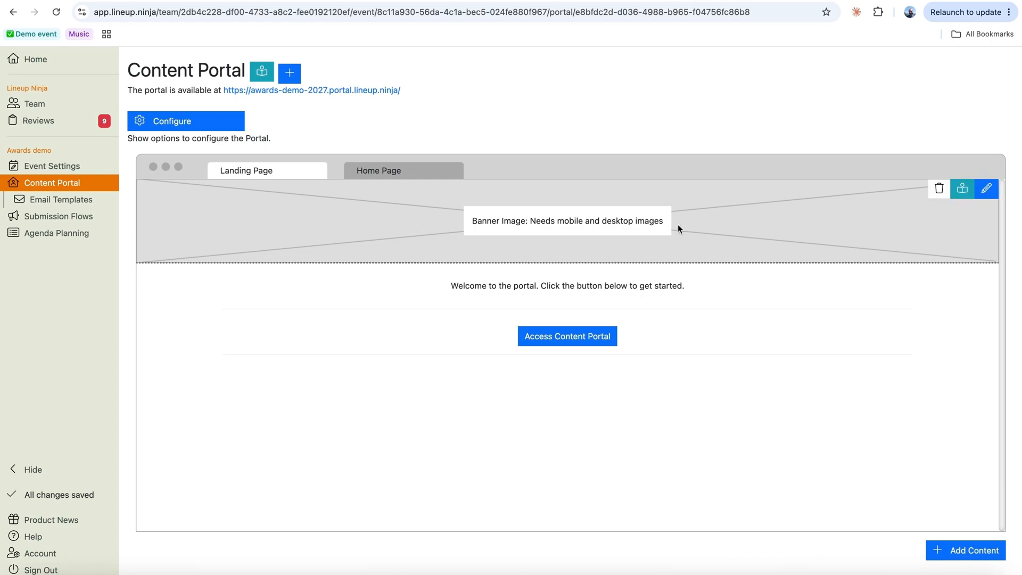
left_click(398, 171)
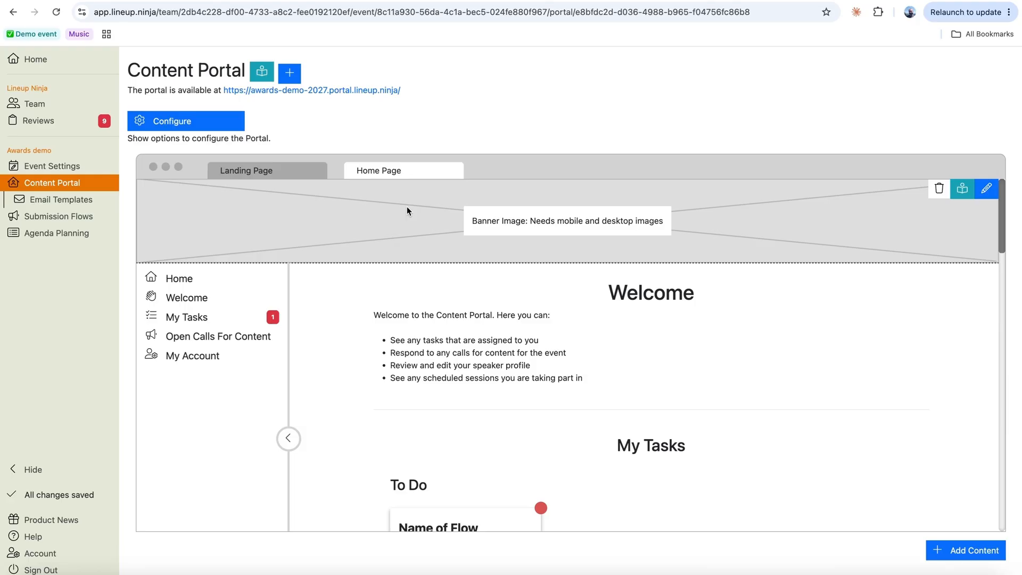
scroll(534, 369, "down", 7)
scroll(533, 368, "up", 7)
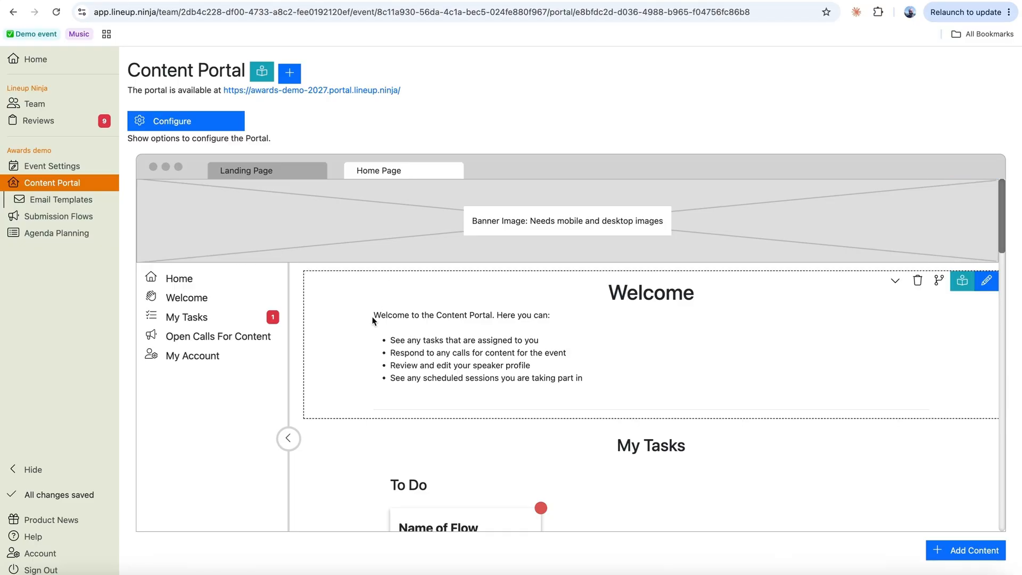
- Select the Welcome text, then jump to and highlight the Open Calls For Content heading
left_click_drag(373, 314, 595, 373)
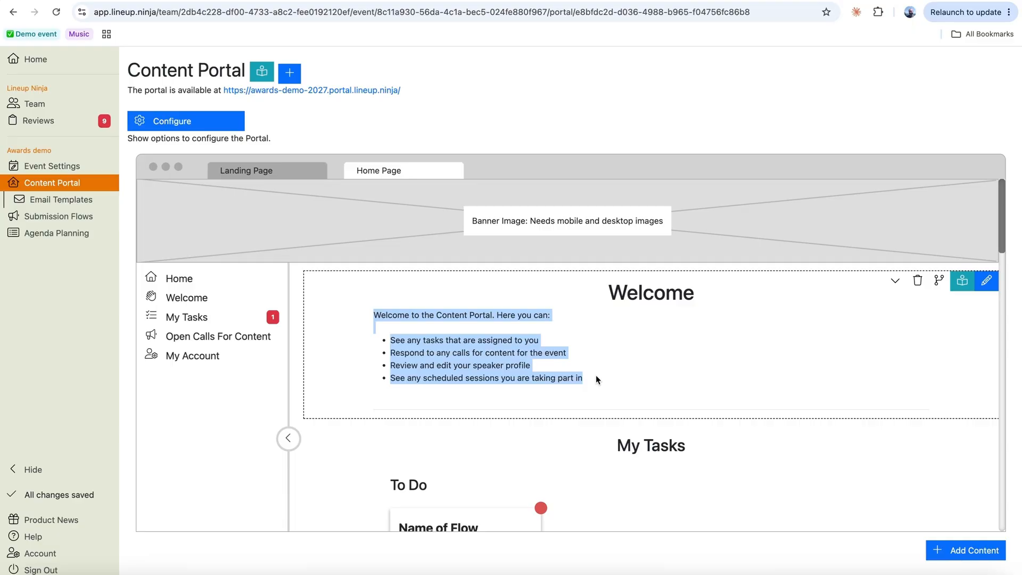
triple_click(433, 378)
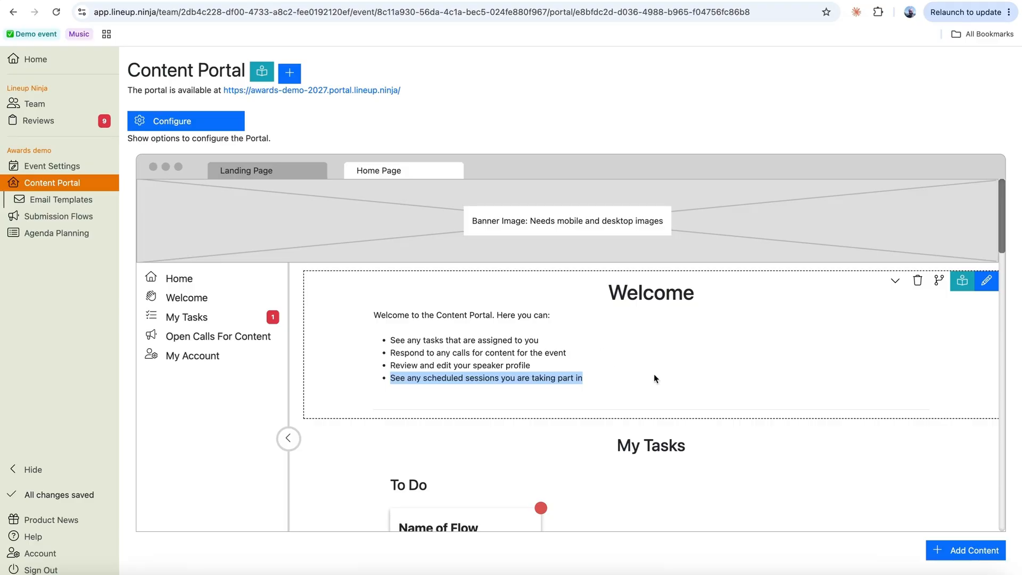
left_click(218, 336)
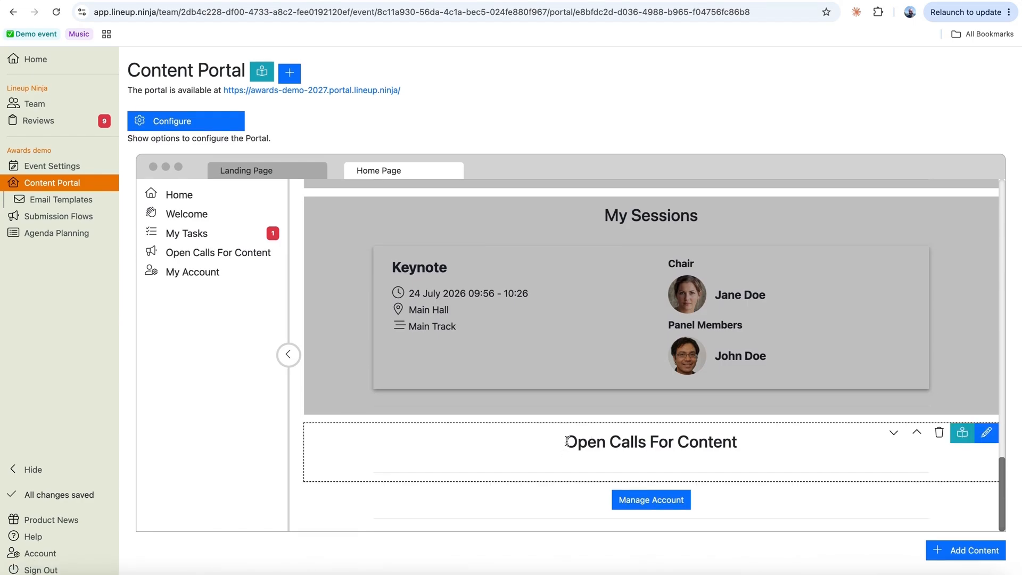
left_click_drag(565, 441, 750, 445)
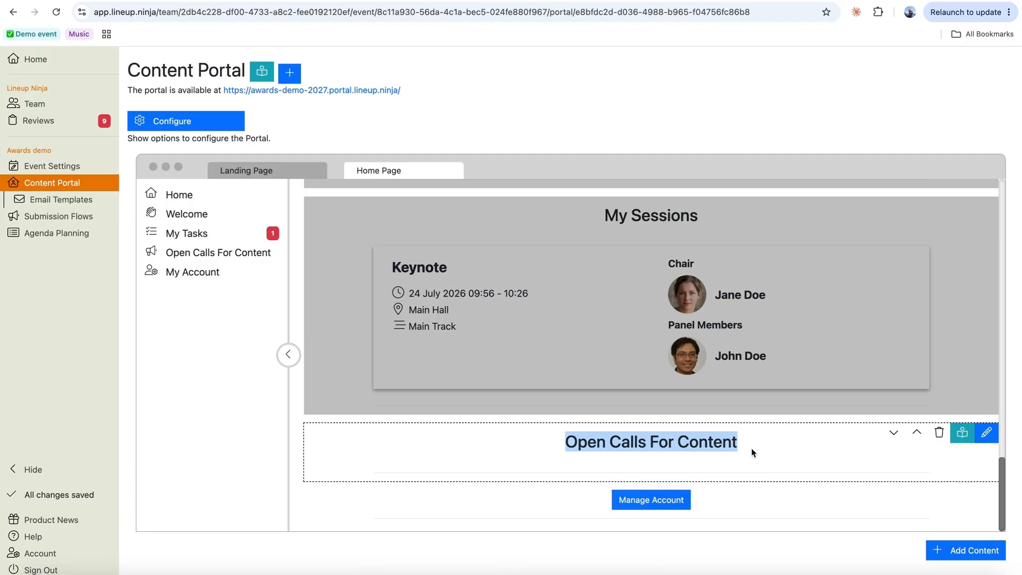
- Scroll through the My Tasks area, highlighting the To Do heading, then go to Submission Flows
scroll(592, 351, "up", 4)
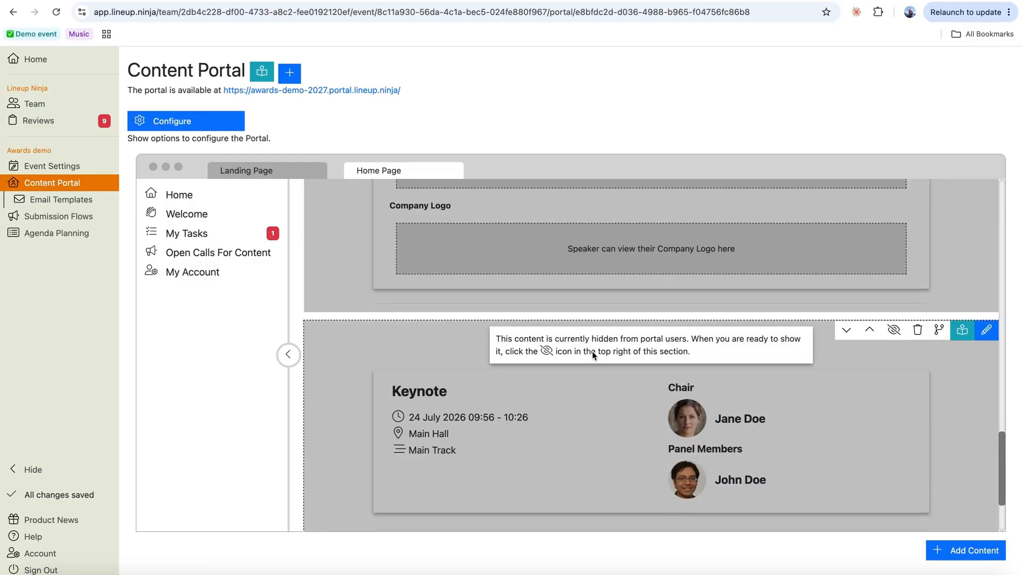
scroll(593, 277, "up", 6)
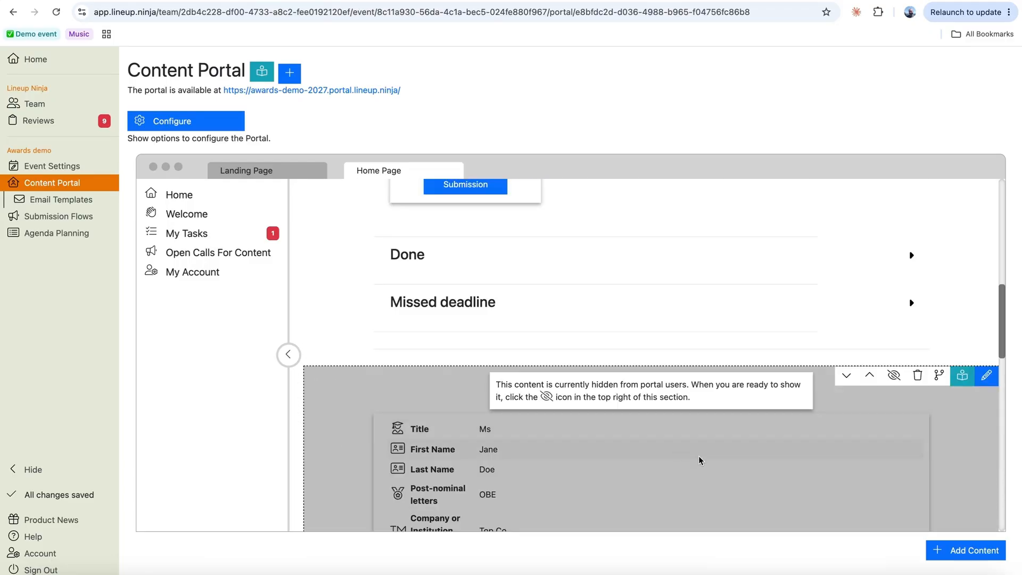
scroll(699, 459, "down", 2)
scroll(700, 459, "up", 4)
scroll(699, 459, "up", 10)
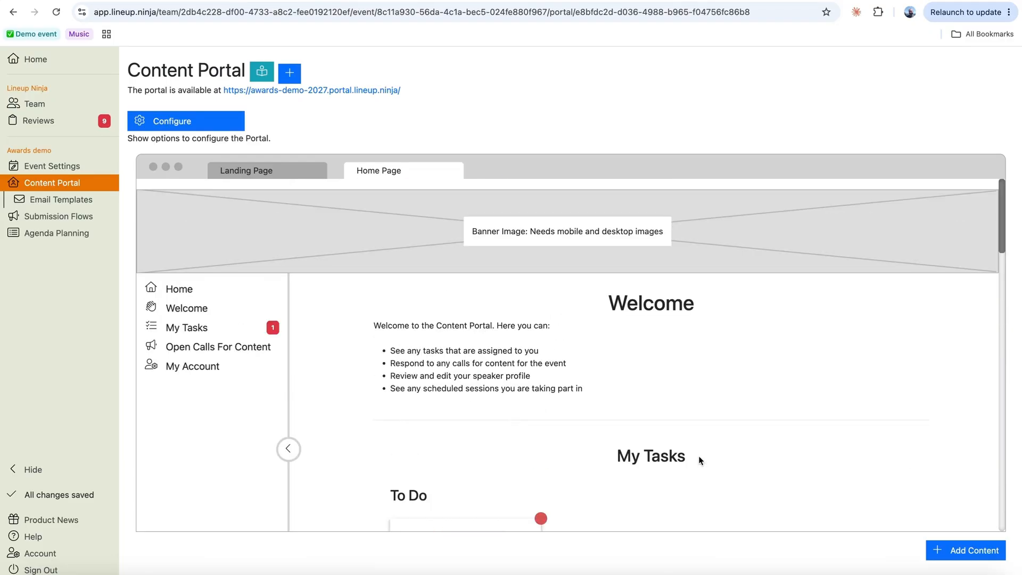
scroll(698, 455, "down", 3)
left_click_drag(617, 287, 687, 286)
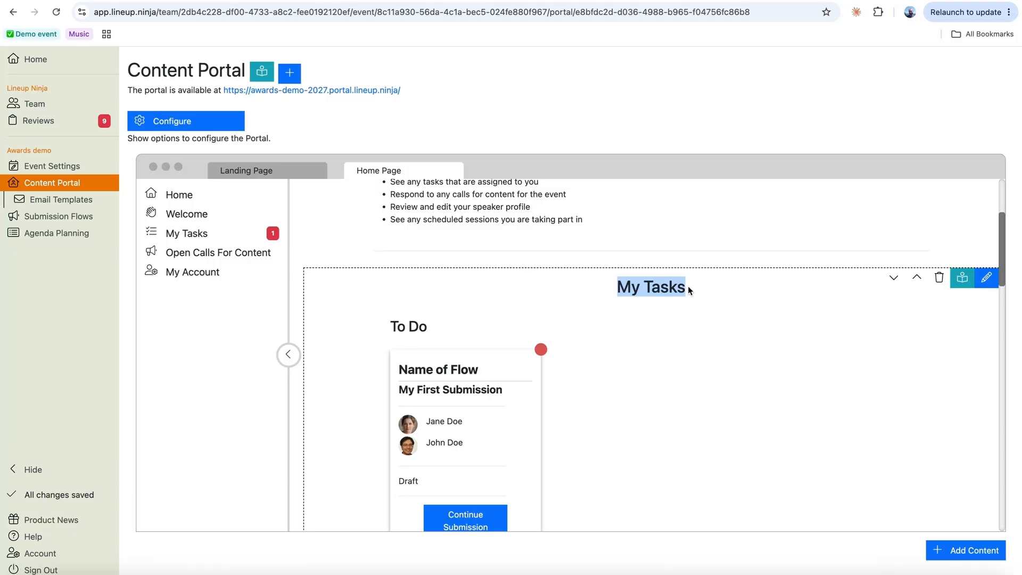
scroll(598, 344, "down", 2)
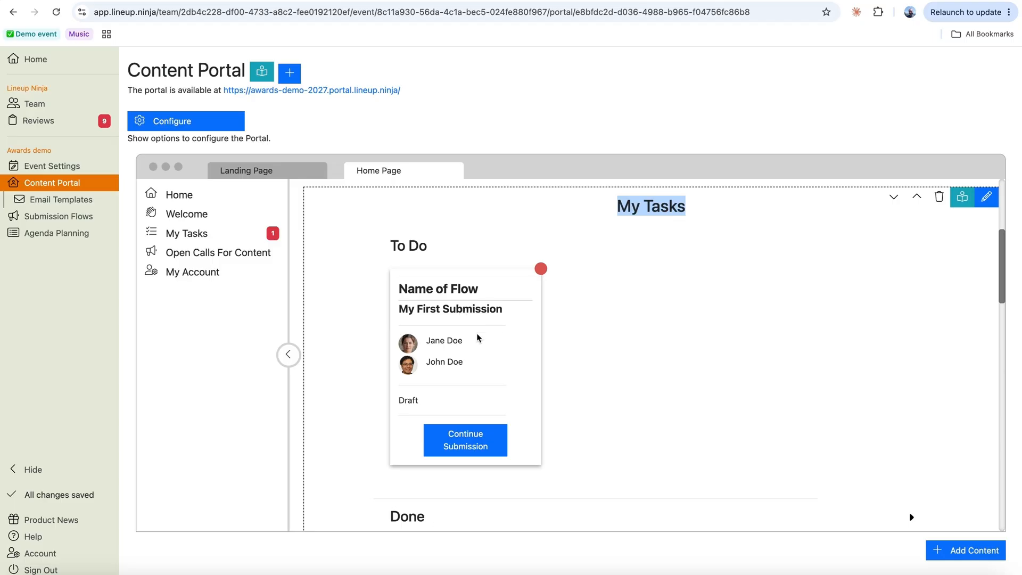
left_click_drag(388, 242, 462, 245)
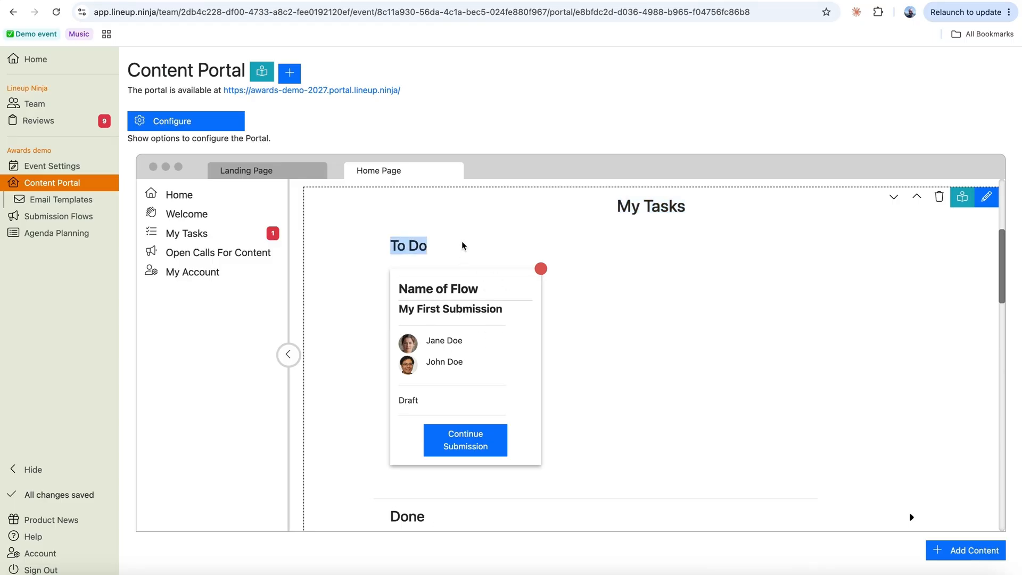
scroll(680, 406, "down", 3)
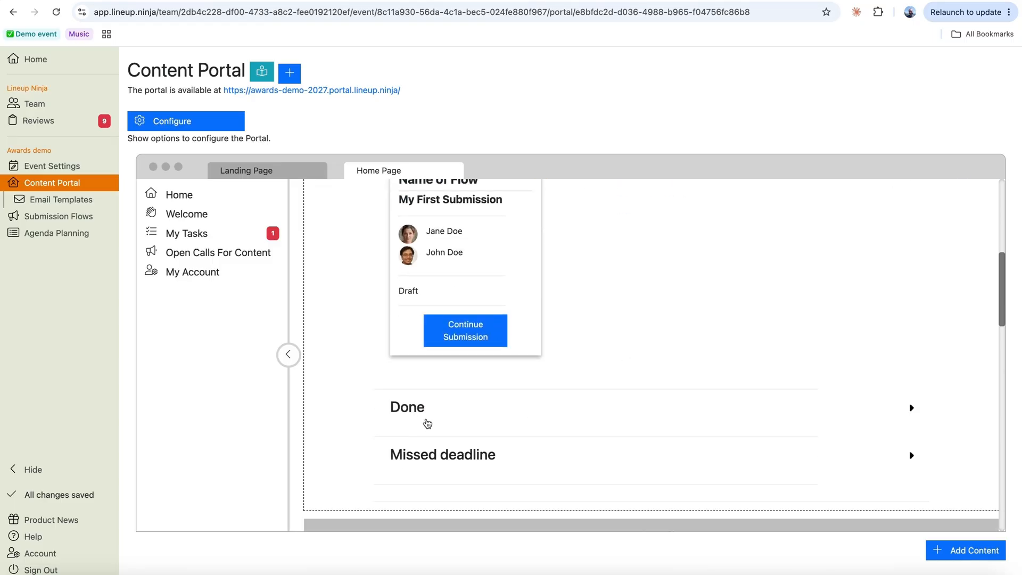
scroll(669, 331, "up", 4)
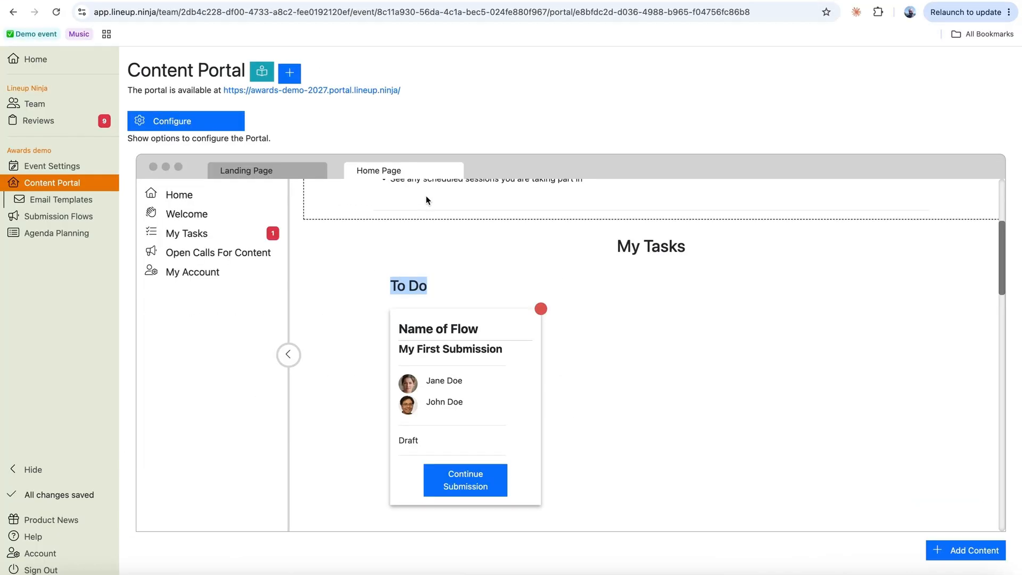
left_click(54, 216)
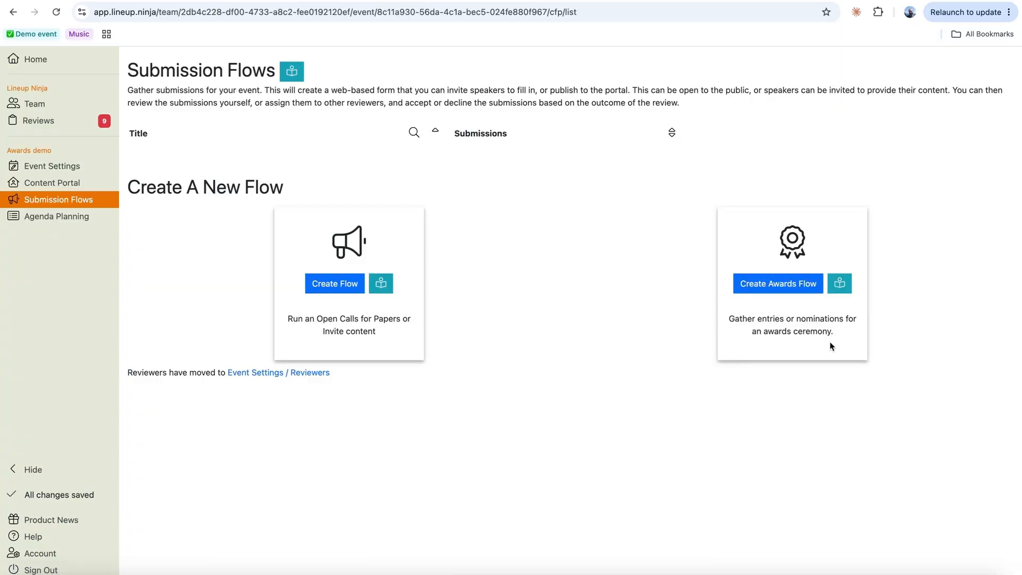
- Create a new awards flow named 'Industry Awards 2027' with deadline 14 July 2027 23:55
left_click(782, 288)
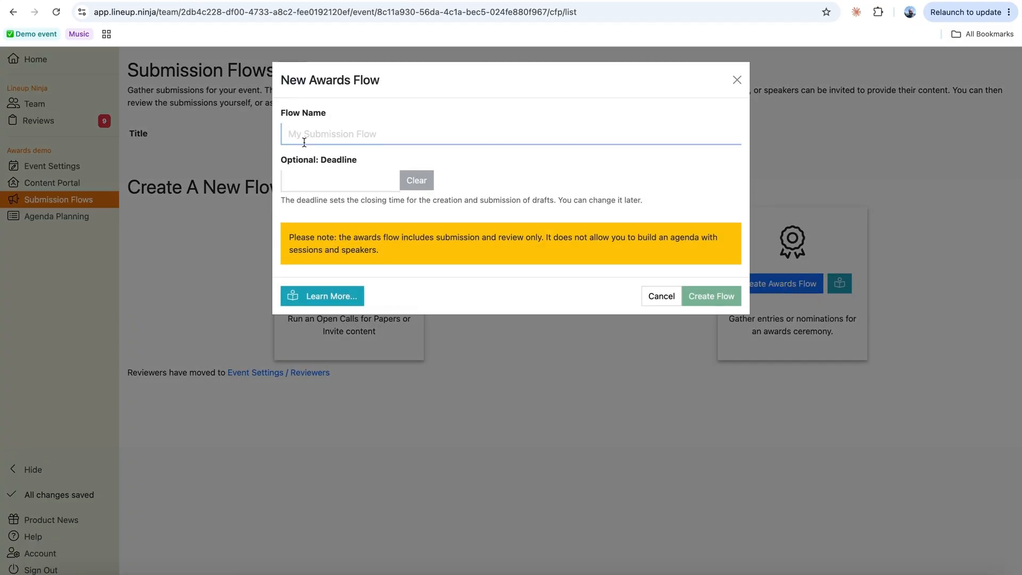
type("Industry Awa")
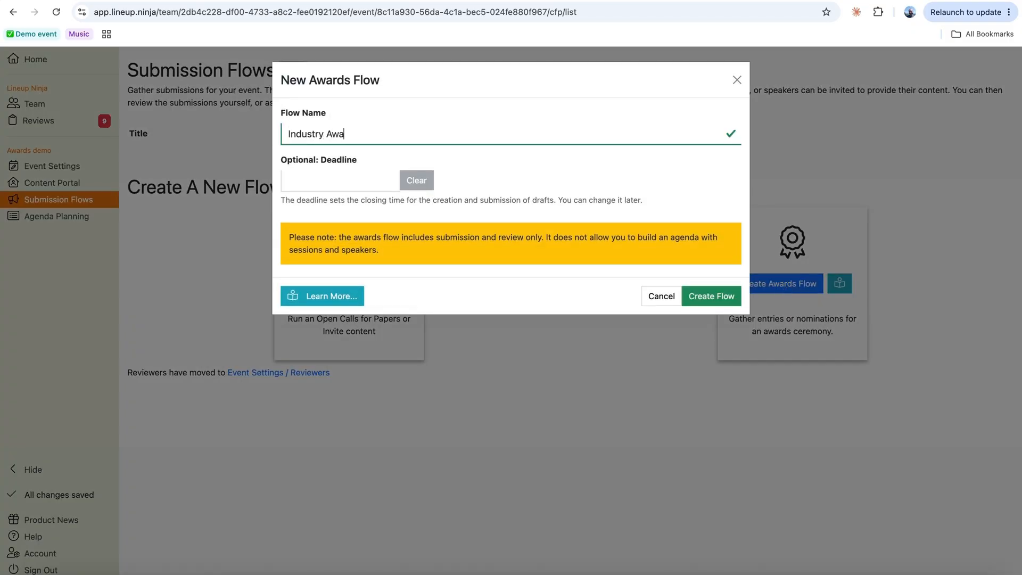
type("rds 2027")
left_click(302, 184)
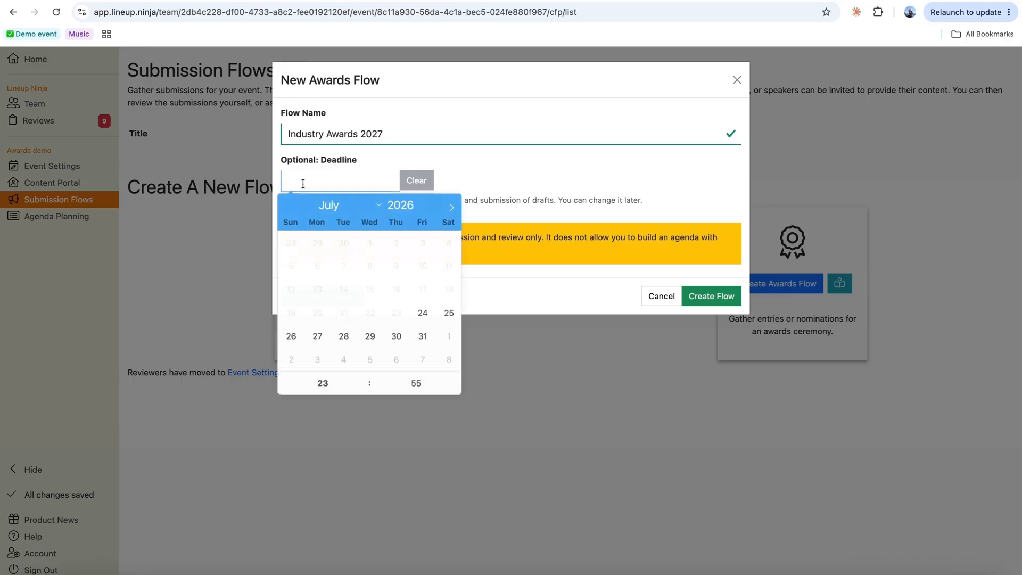
left_click(424, 207)
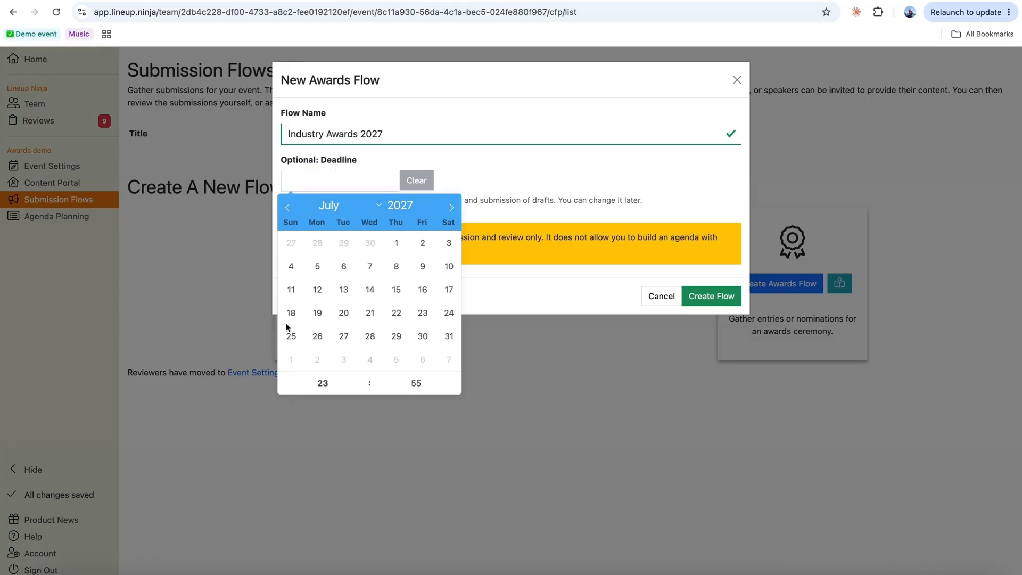
left_click(370, 291)
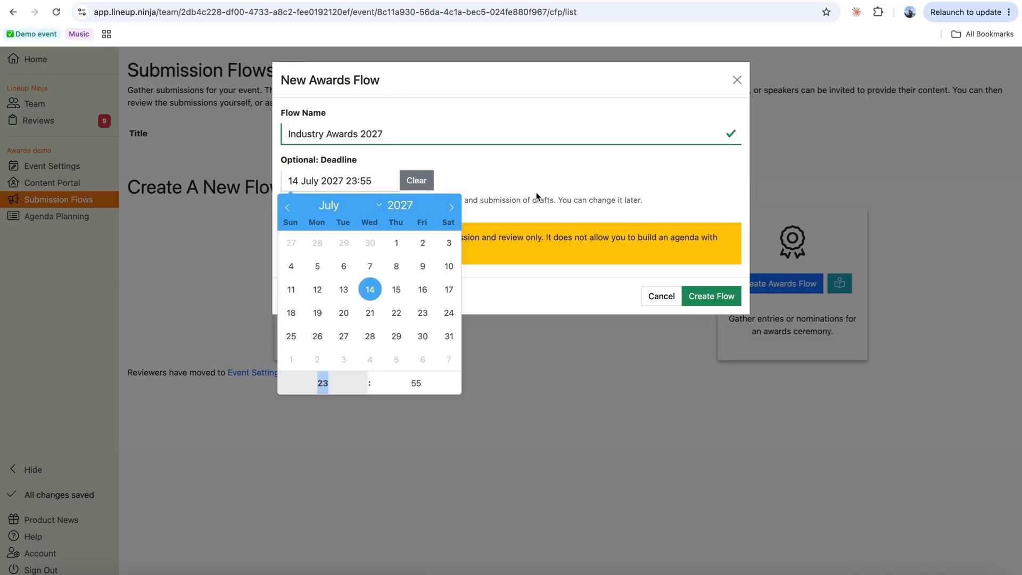
left_click_drag(346, 181, 372, 181)
left_click(534, 164)
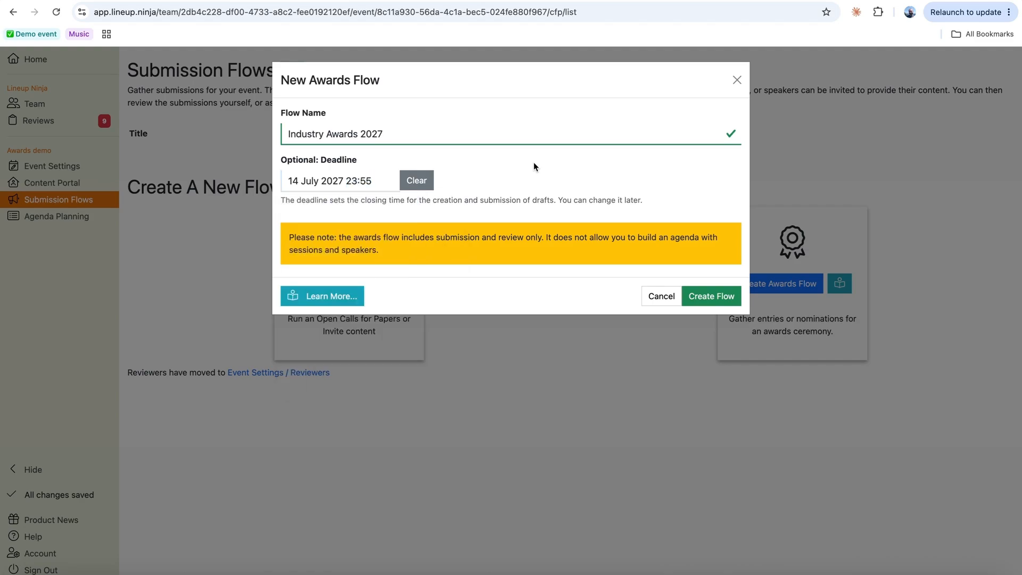
left_click(707, 296)
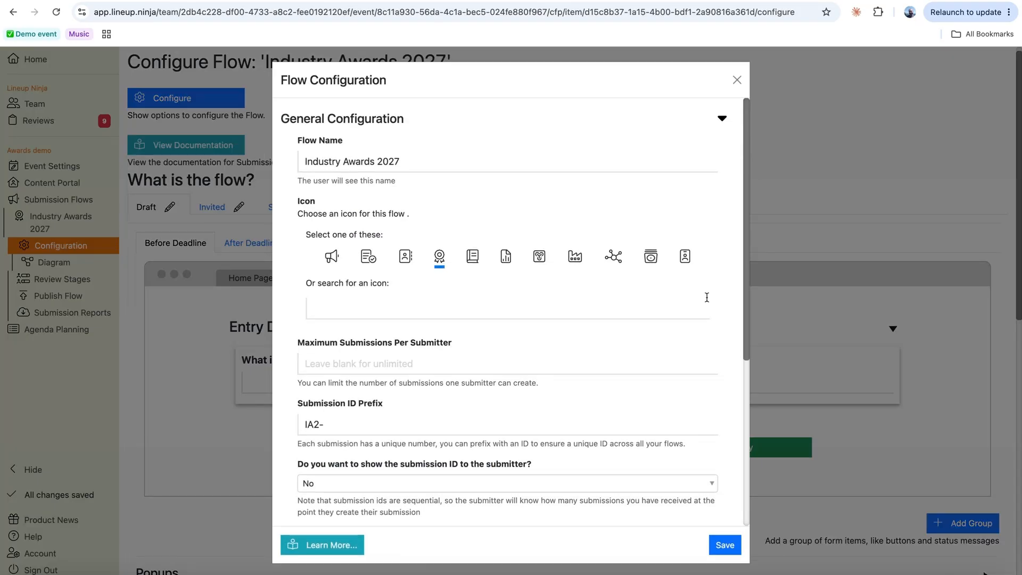
- Review the flow settings, expand Deadlines, and check the 14 July 2027 23:55 cutoff
scroll(566, 342, "down", 2)
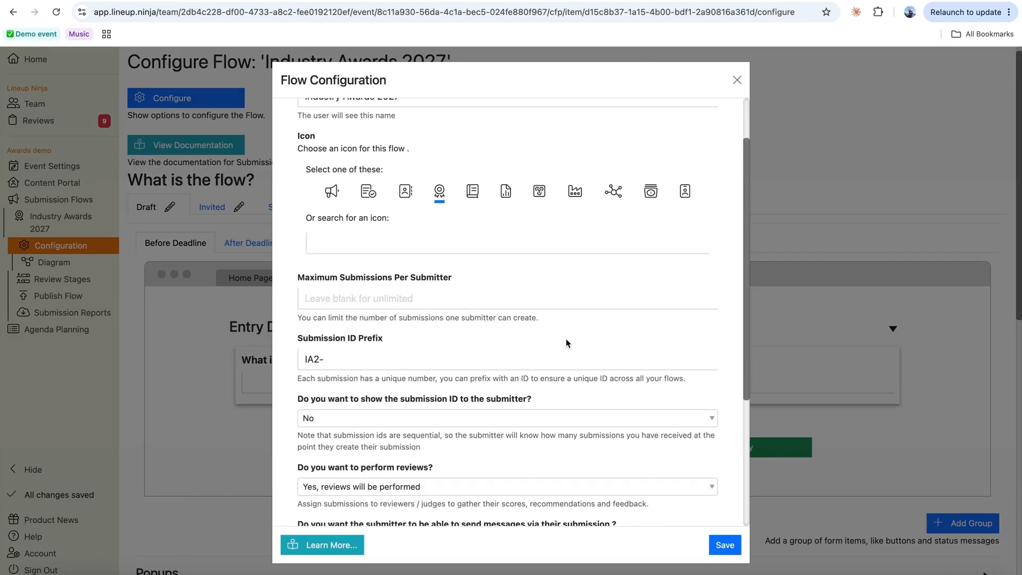
scroll(566, 343, "up", 1)
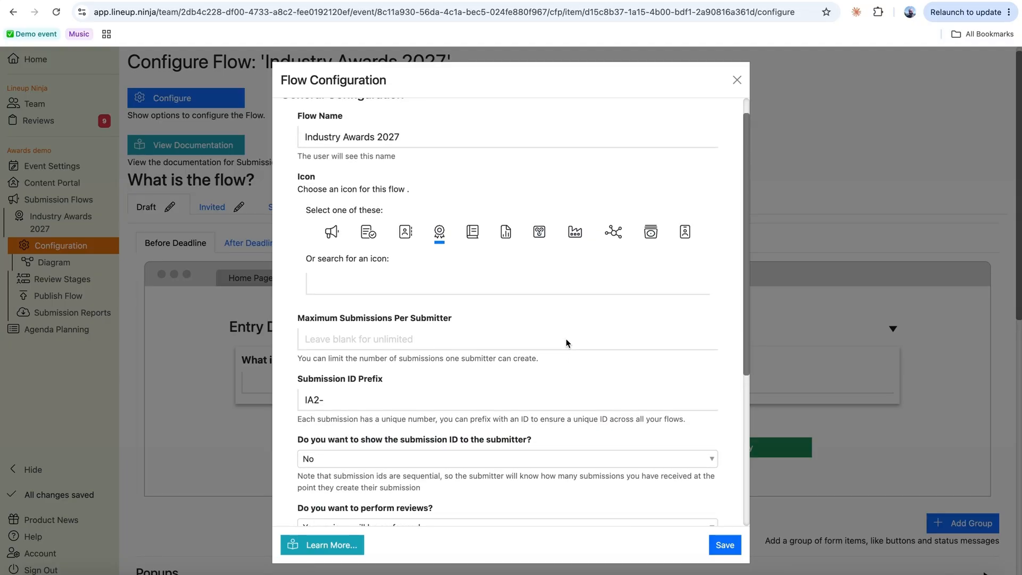
scroll(567, 343, "down", 2)
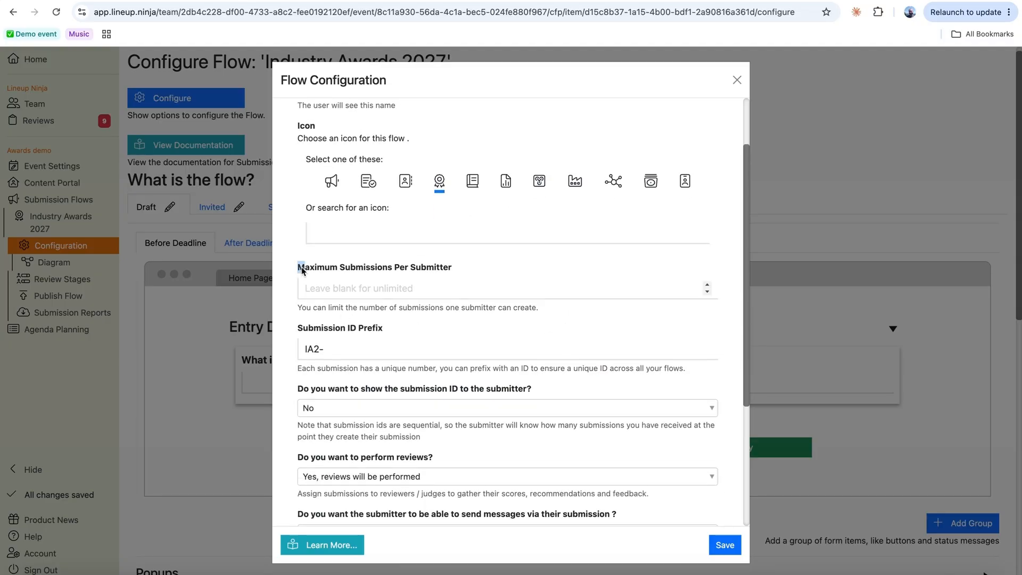
left_click_drag(298, 268, 456, 273)
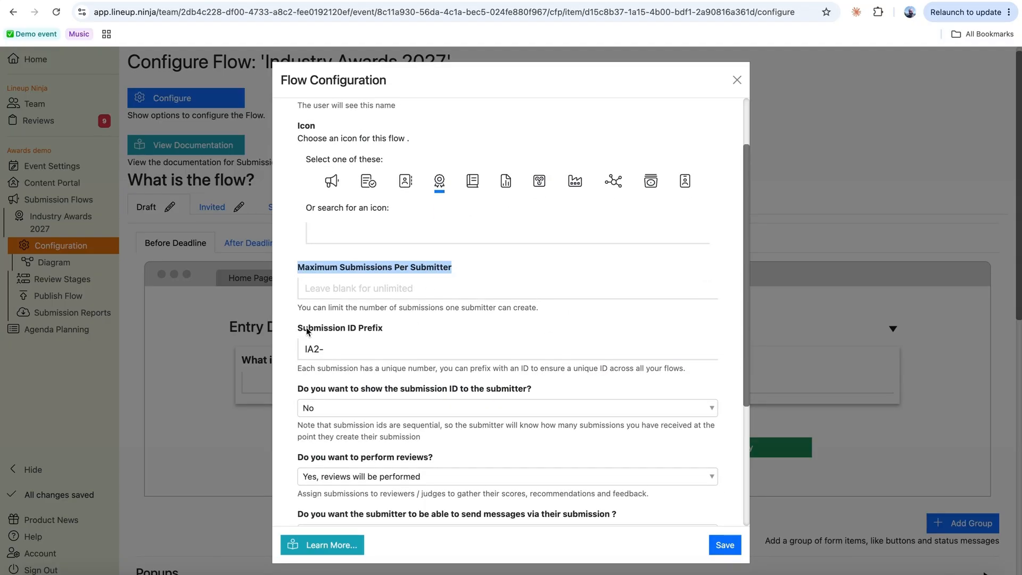
scroll(472, 336, "down", 3)
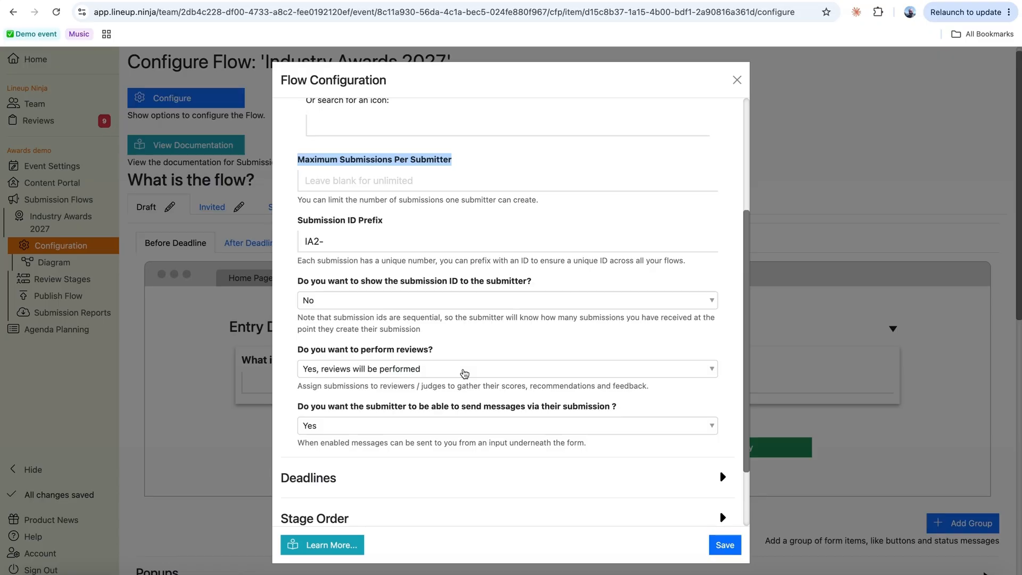
scroll(465, 373, "down", 2)
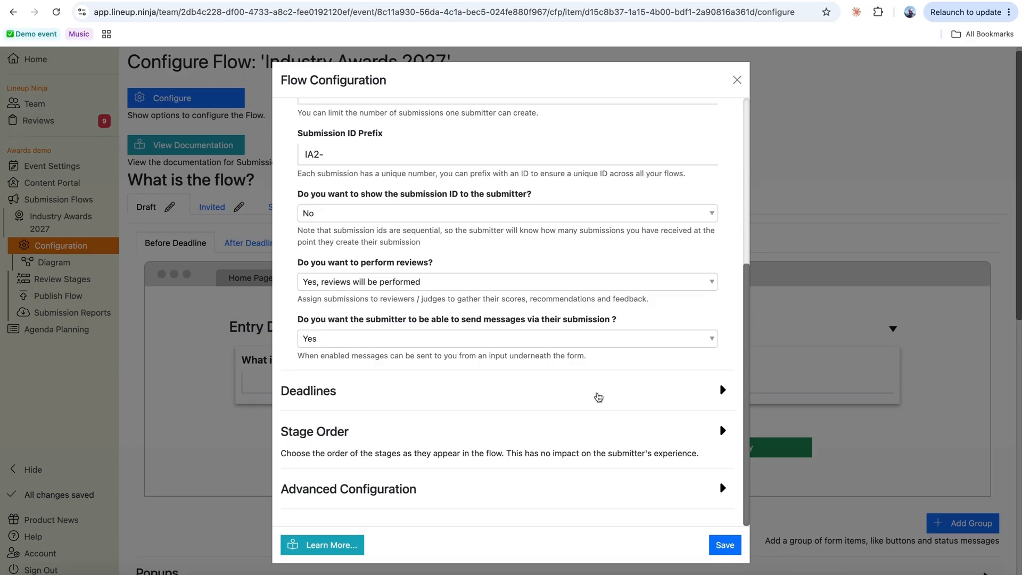
left_click(598, 397)
scroll(597, 397, "down", 3)
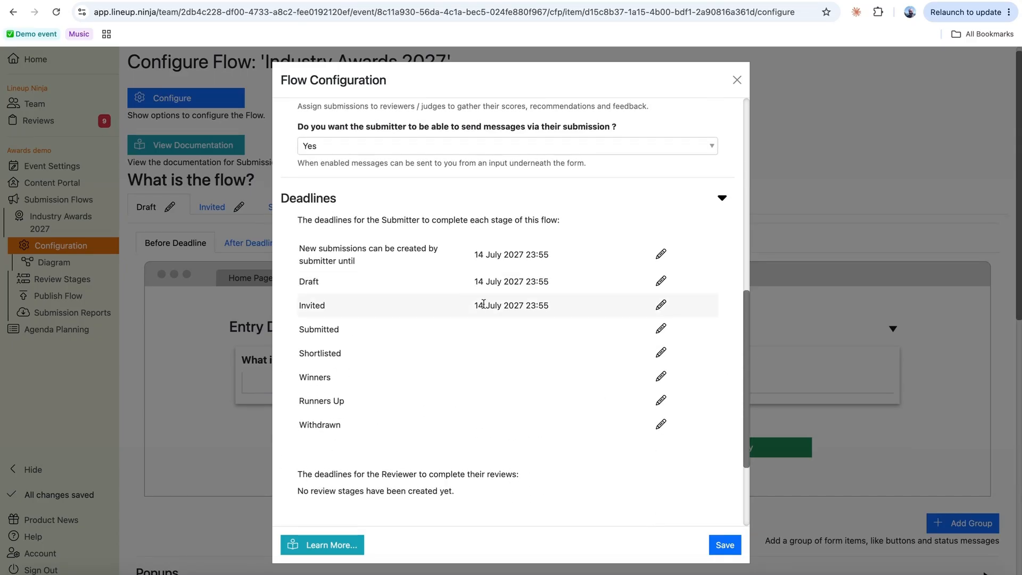
double_click(309, 280)
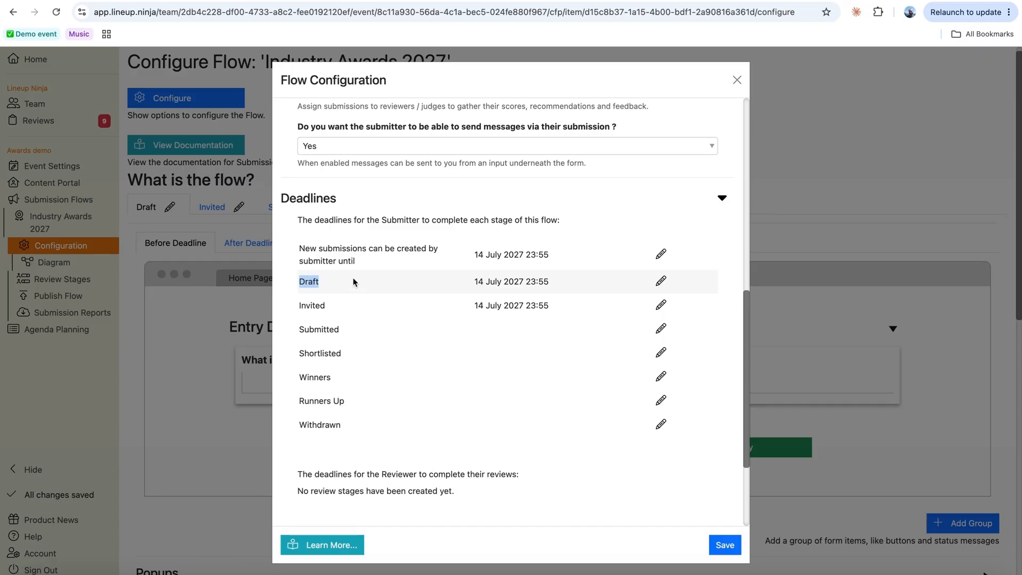
left_click(299, 248)
left_click_drag(299, 249, 358, 265)
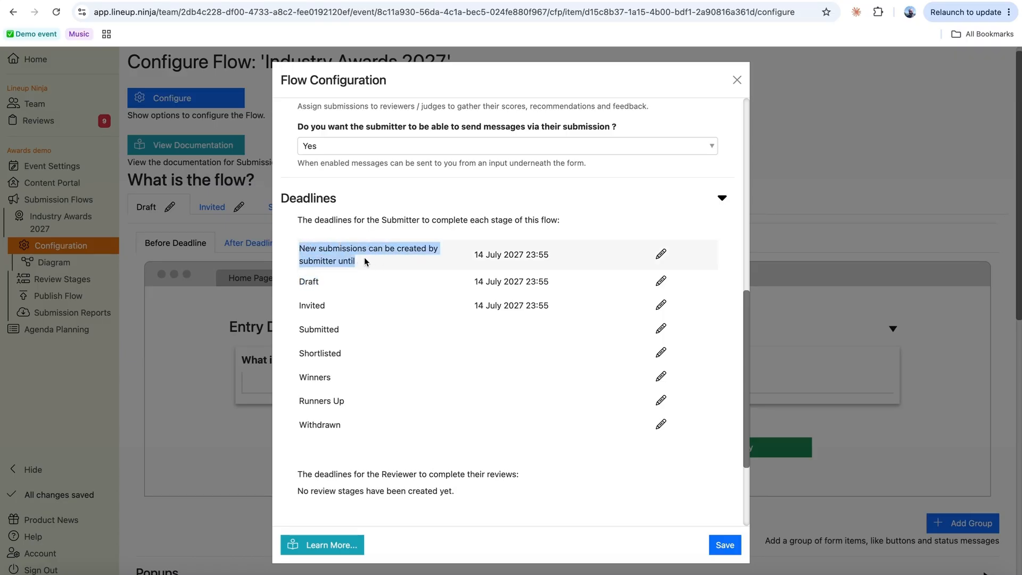
left_click_drag(474, 255, 574, 260)
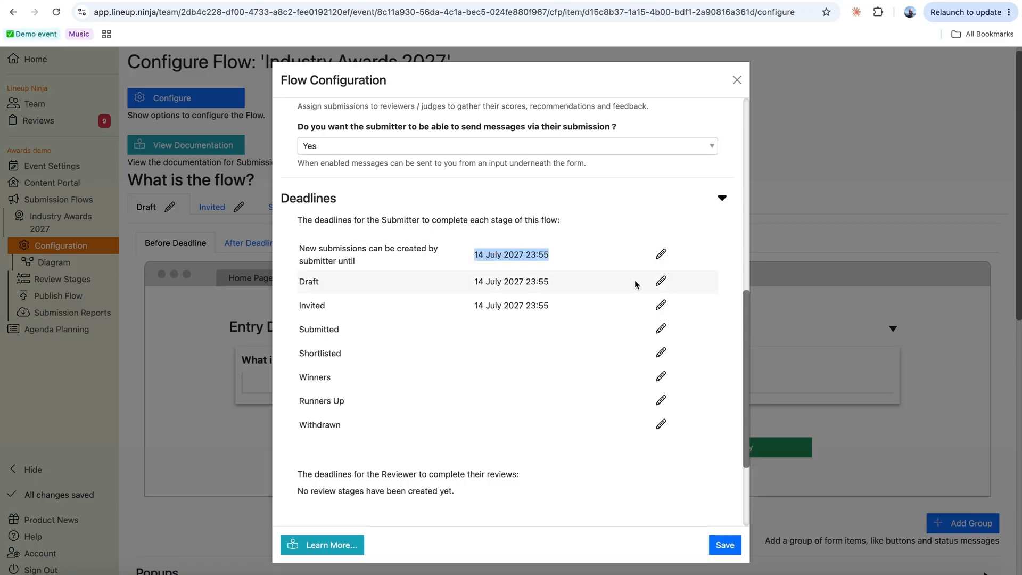
- Change the Draft stage deadline to 16 July 2027 23:55 and save the configuration
left_click(661, 281)
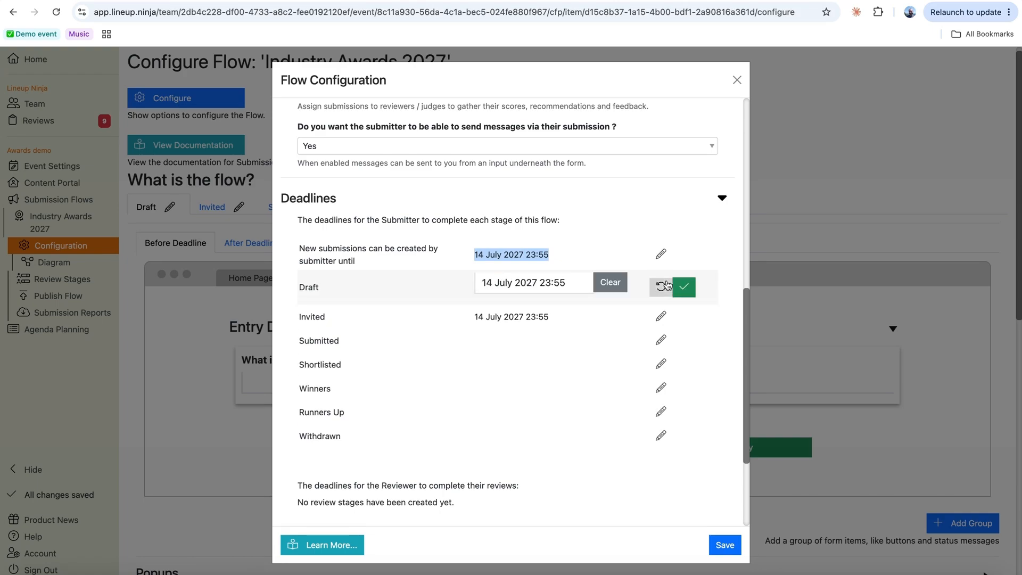
left_click(570, 280)
left_click(616, 392)
left_click(684, 286)
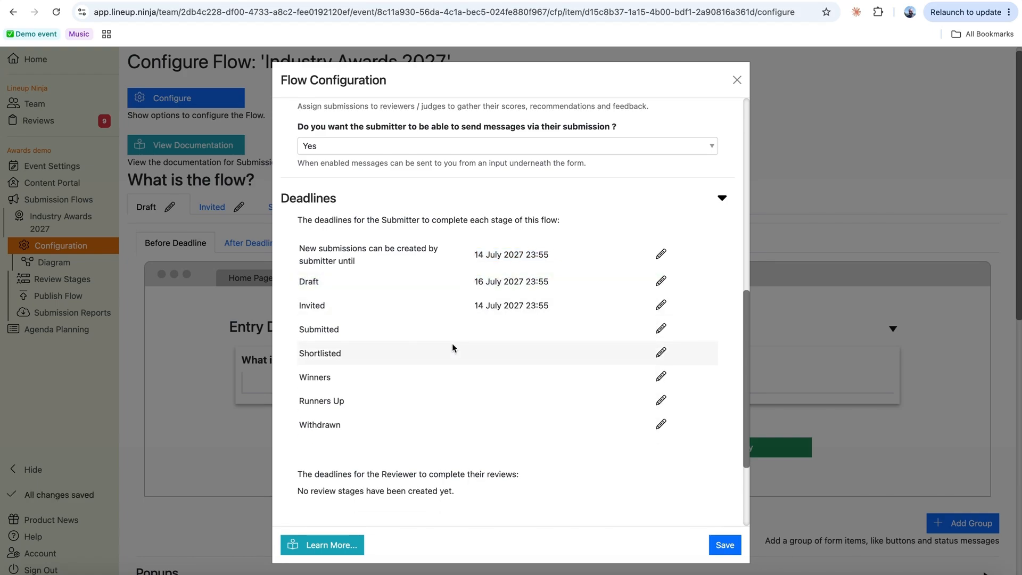
scroll(452, 343, "up", 15)
left_click(725, 545)
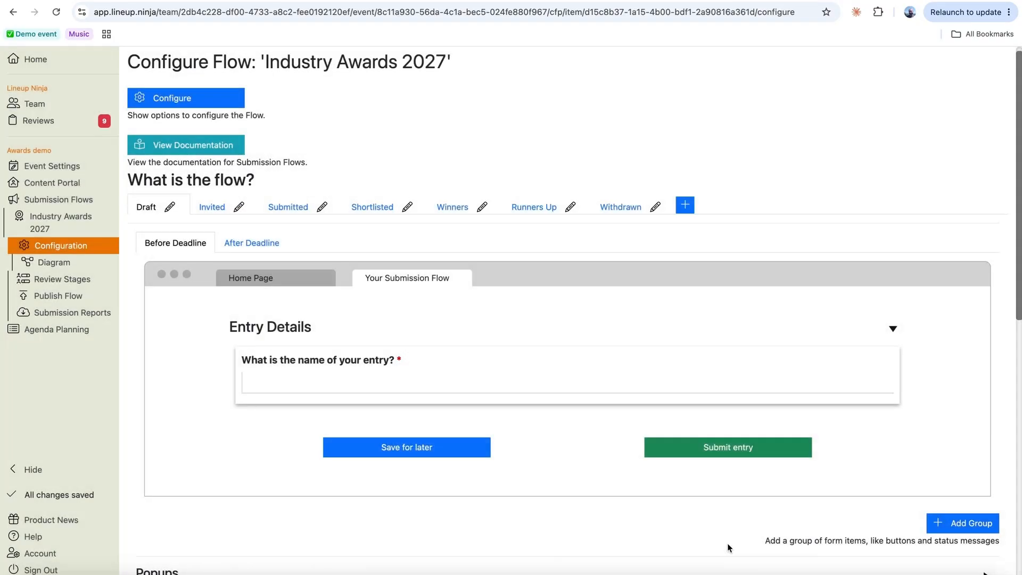
mouse_move(609, 383)
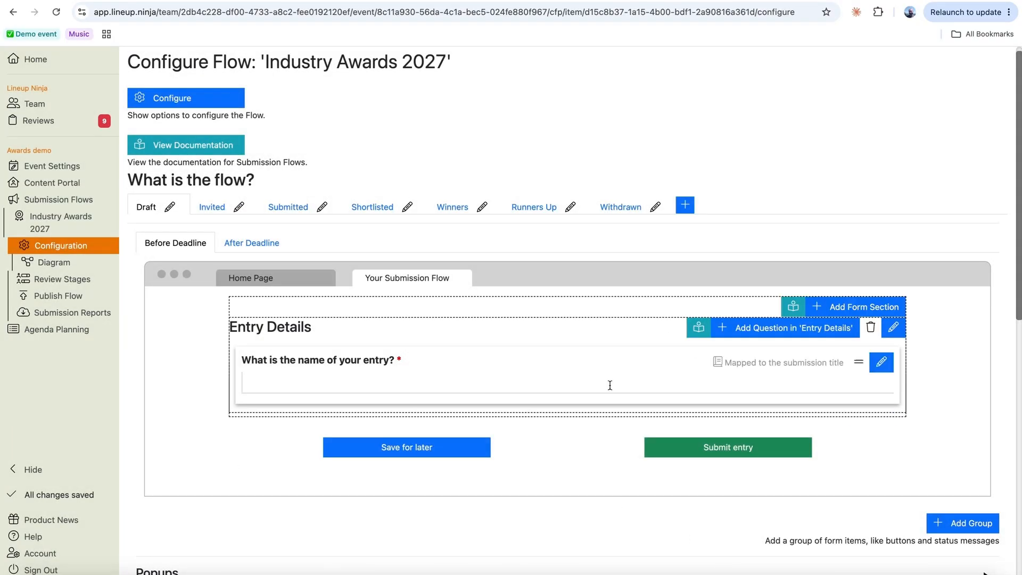
mouse_move(556, 361)
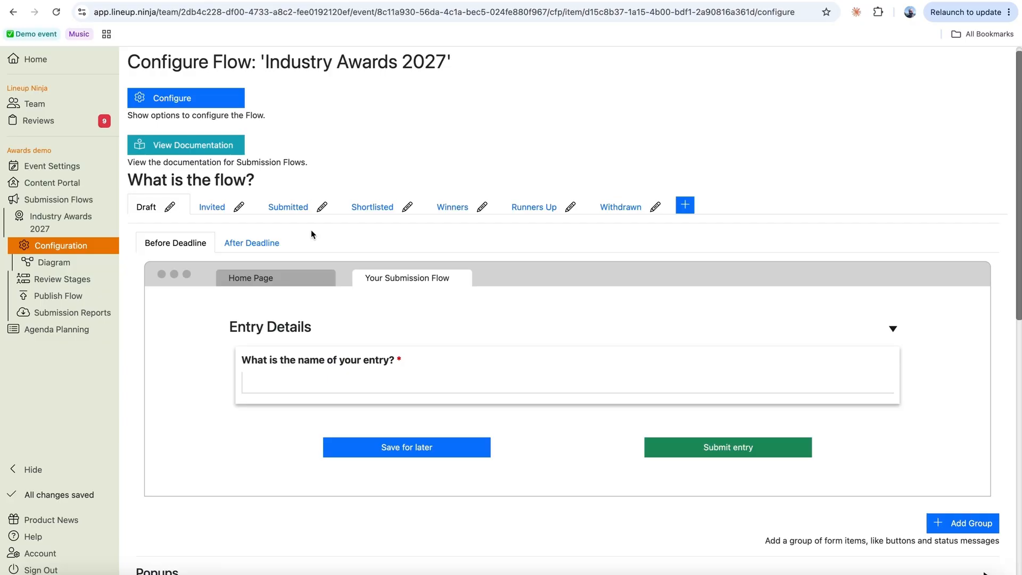
mouse_move(438, 362)
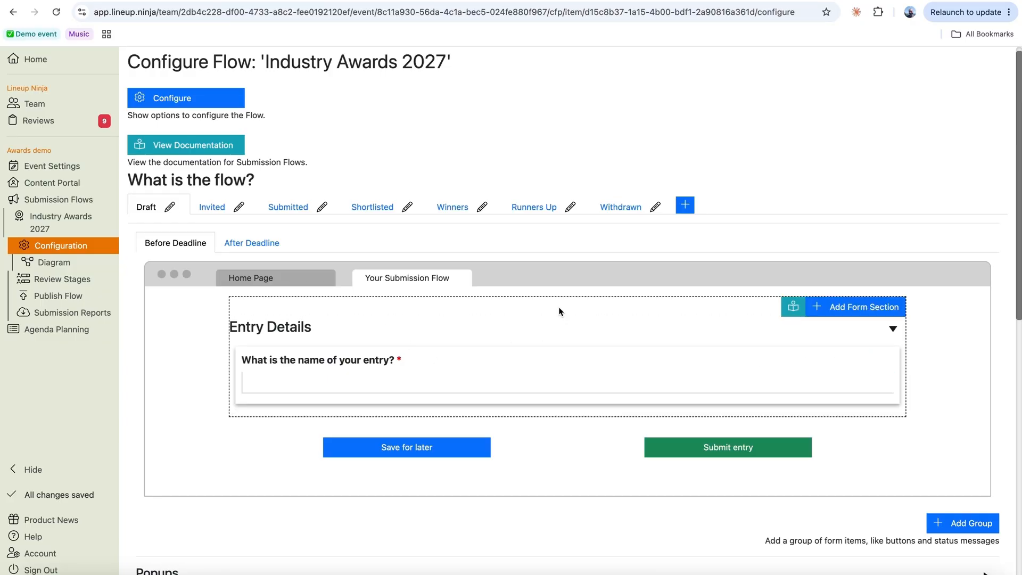
mouse_move(630, 326)
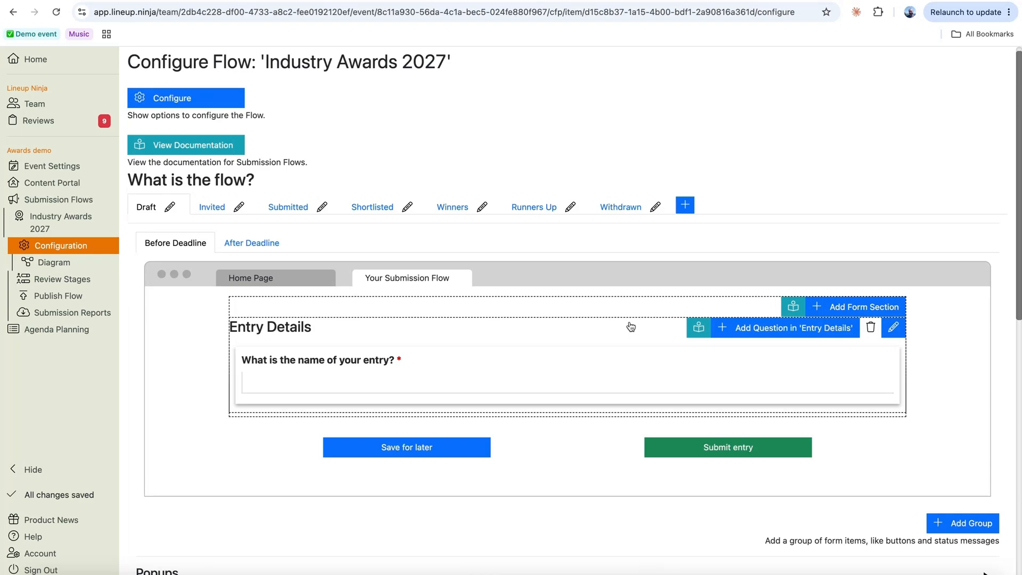
left_click(796, 334)
- Add a Choose One Entry Details question 'Choose which category you are entering'
left_click(320, 326)
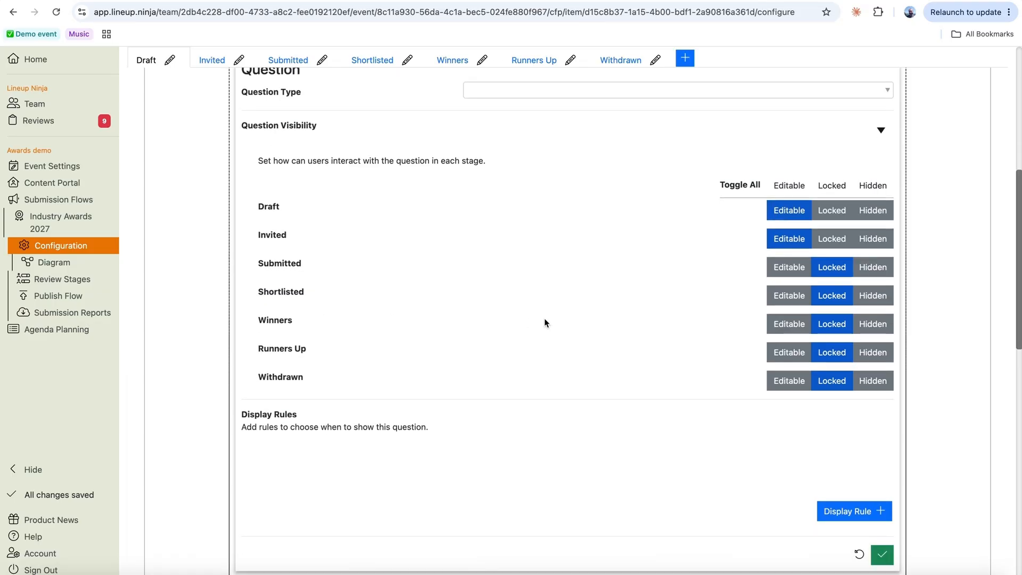
left_click(503, 126)
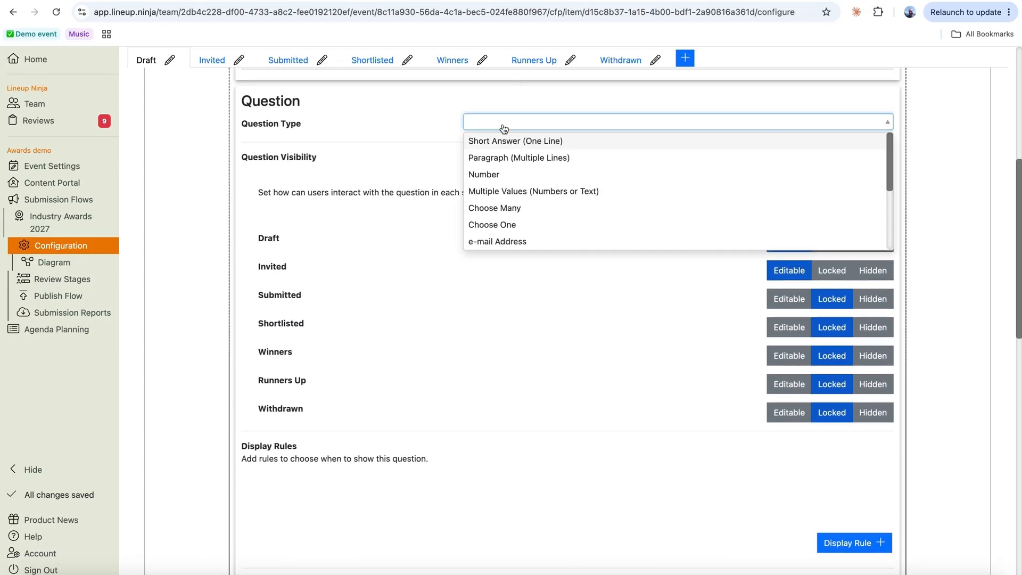
left_click(524, 225)
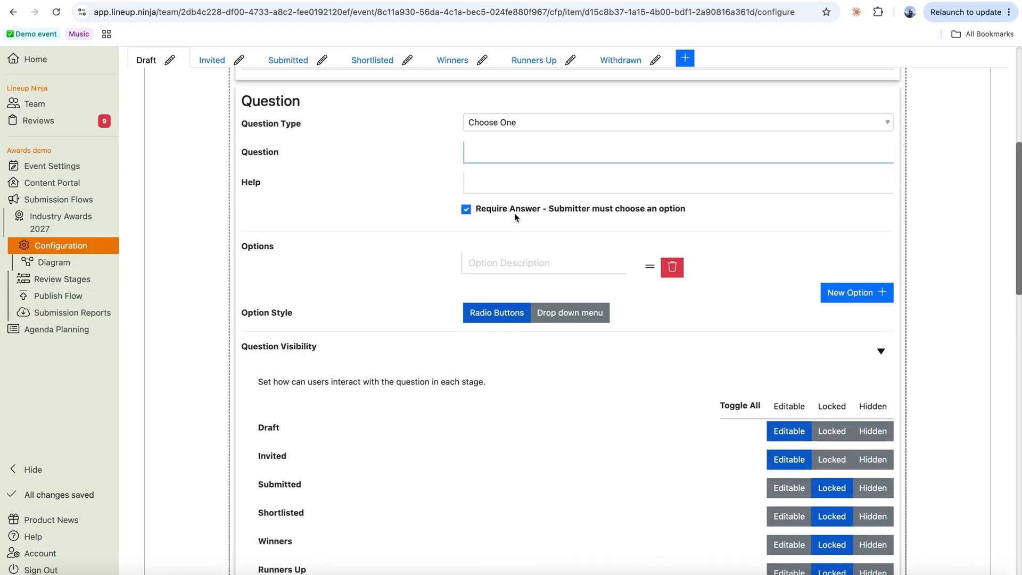
type("Choose w")
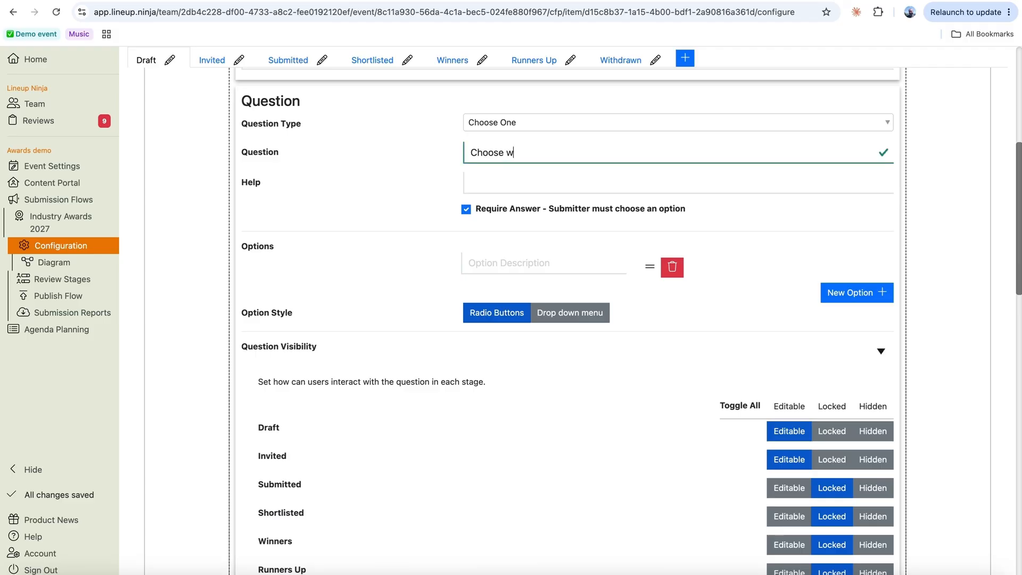
type("hich category you are entering")
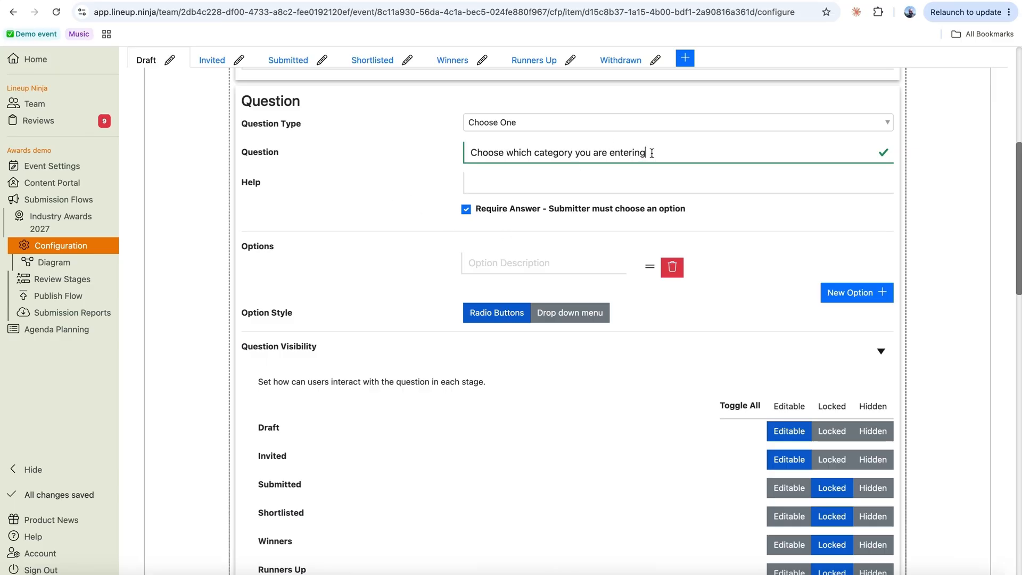
- Add the options Best Manufacturer, Best Newcomer and Best Campaign
scroll(625, 407, "down", 7)
scroll(625, 407, "up", 3)
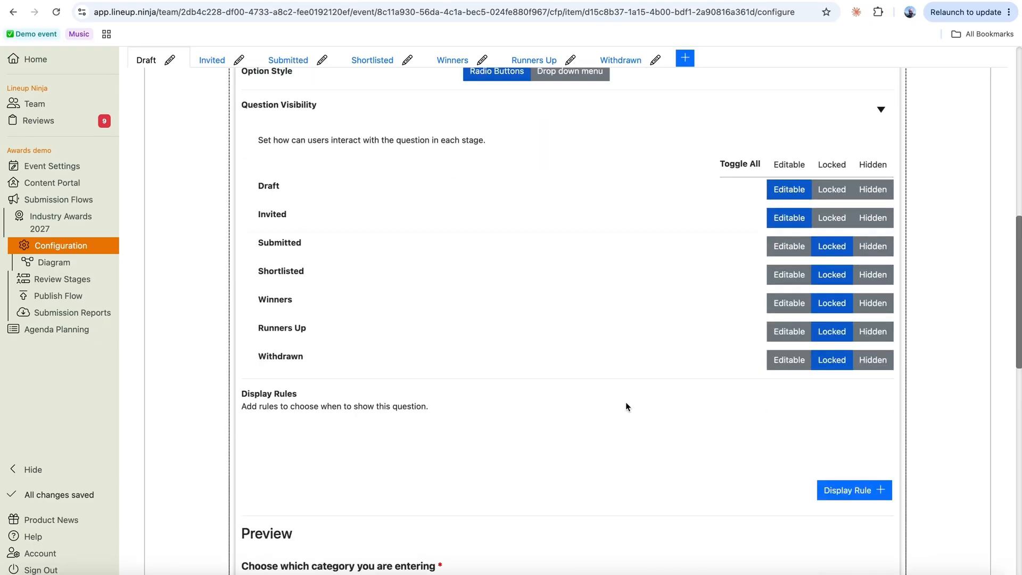
scroll(625, 402, "up", 3)
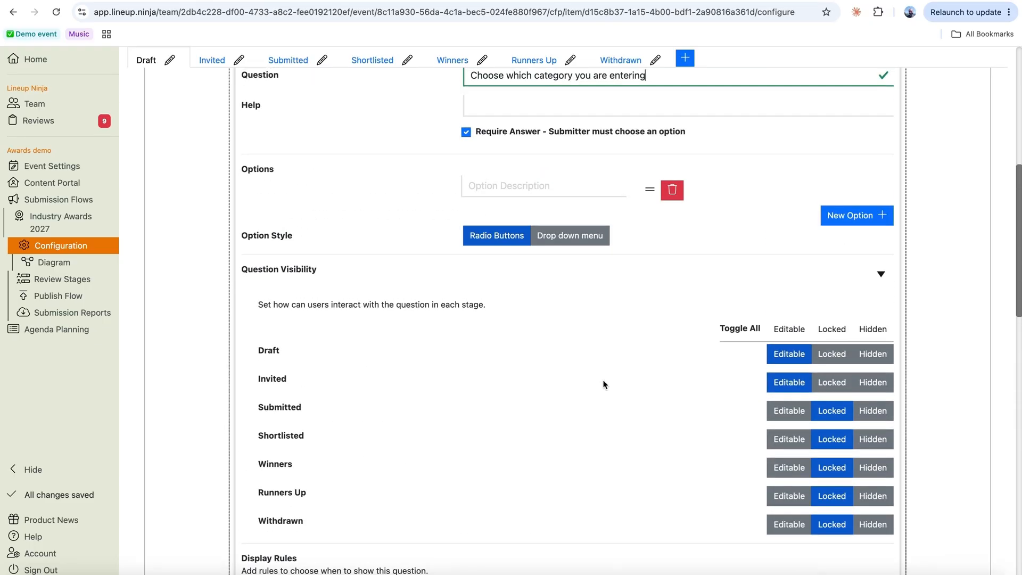
left_click(483, 186)
type("Best Manu")
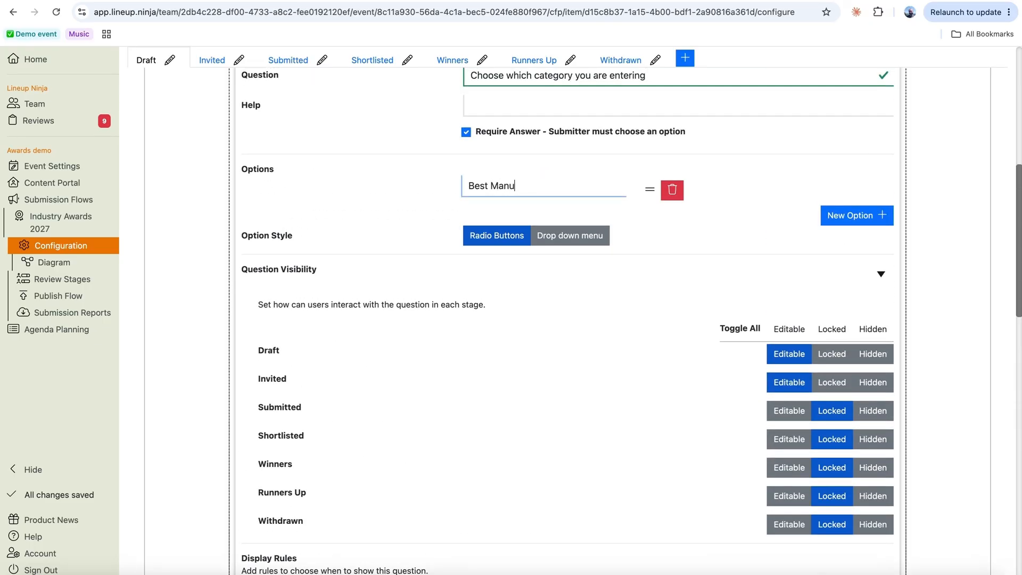
type("facturer")
left_click(855, 217)
left_click(471, 223)
type("Best")
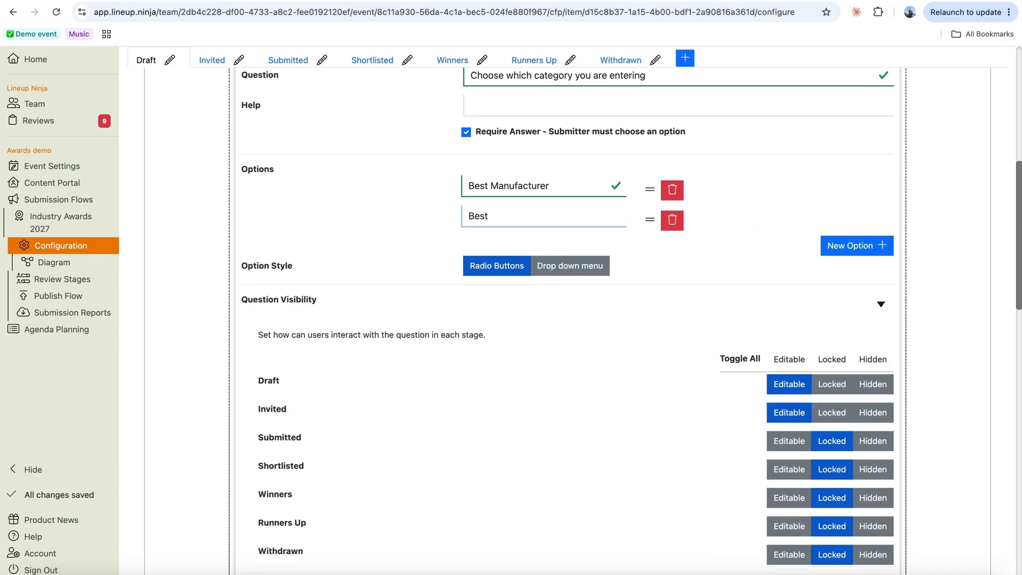
type(" Newcomer")
key("Return")
type("Best")
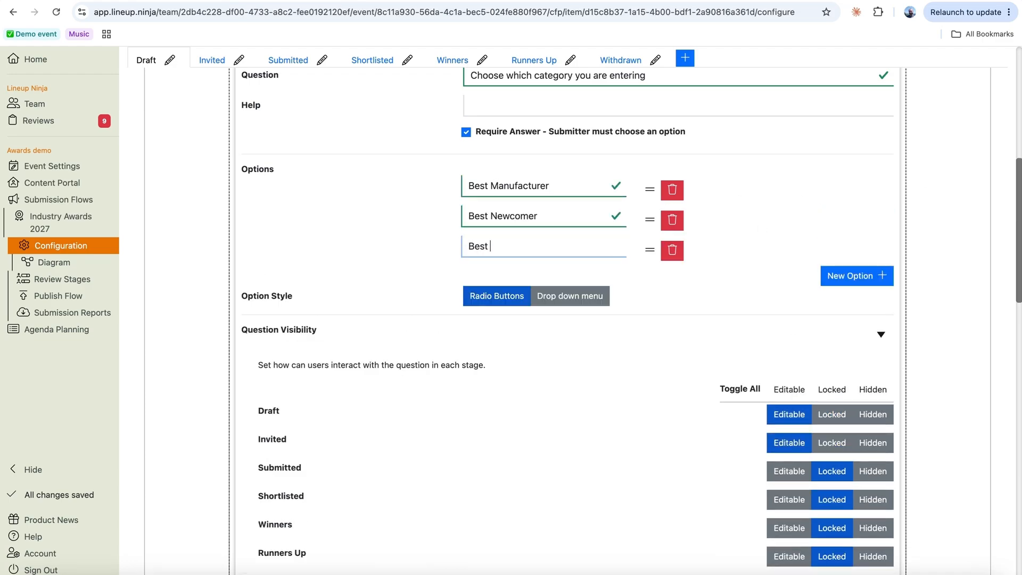
type(" Campaign")
left_click(835, 276)
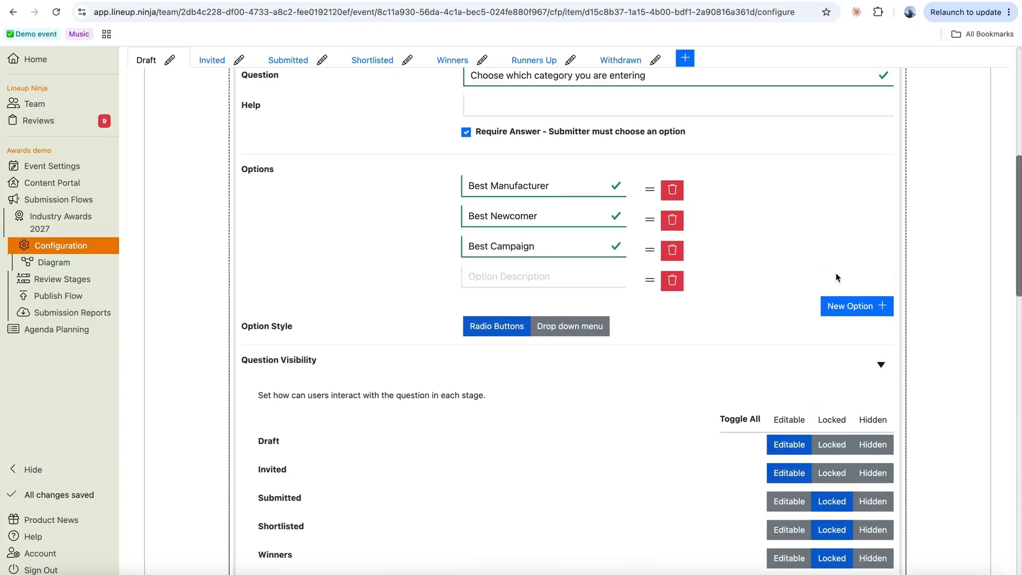
- Add the Rising Star and Lifetime achievement award options and save the question
left_click(488, 278)
type("Ri")
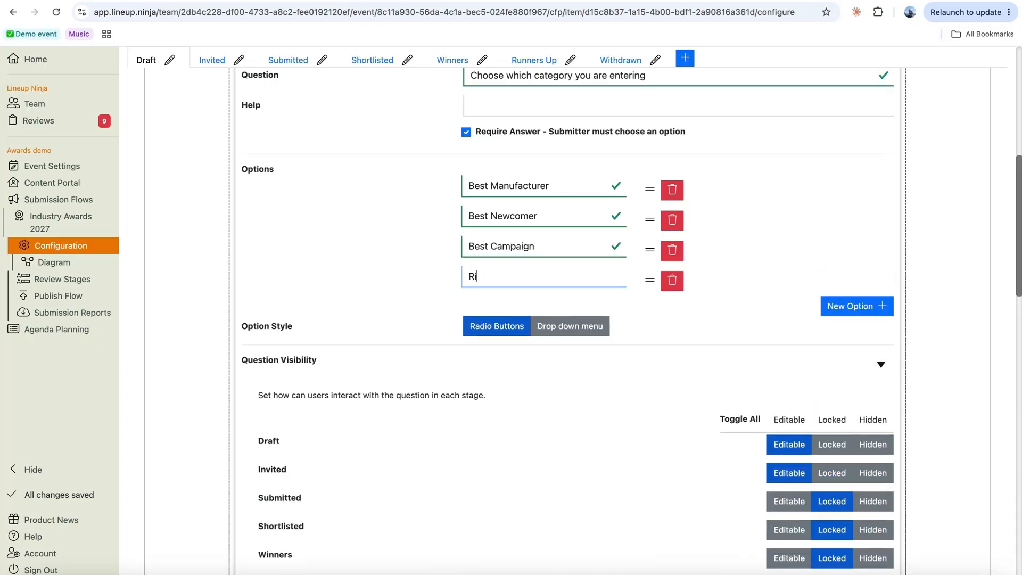
type("sing Star")
key("Return")
type("Life")
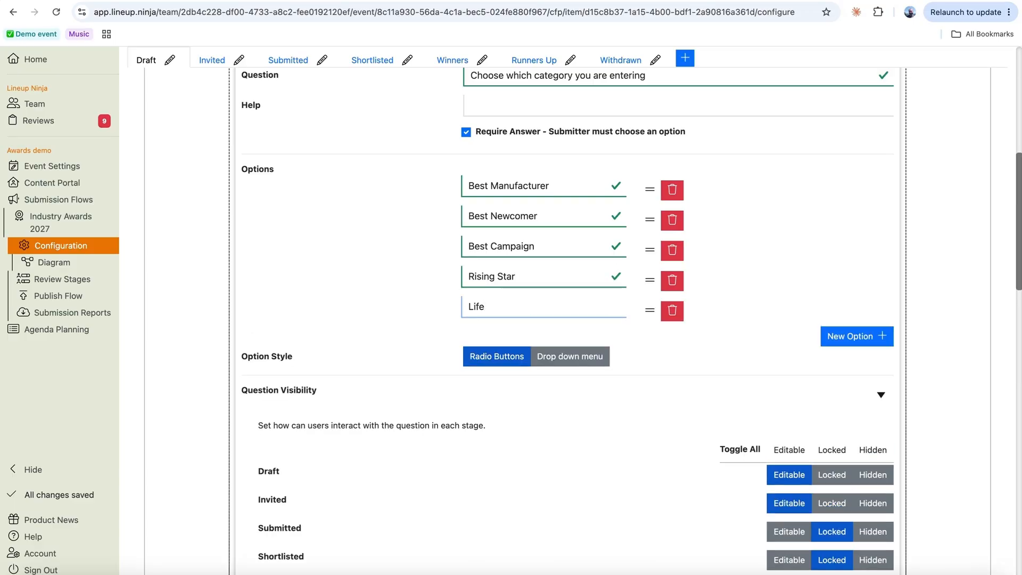
type("time achievement award")
scroll(908, 448, "down", 10)
left_click(883, 433)
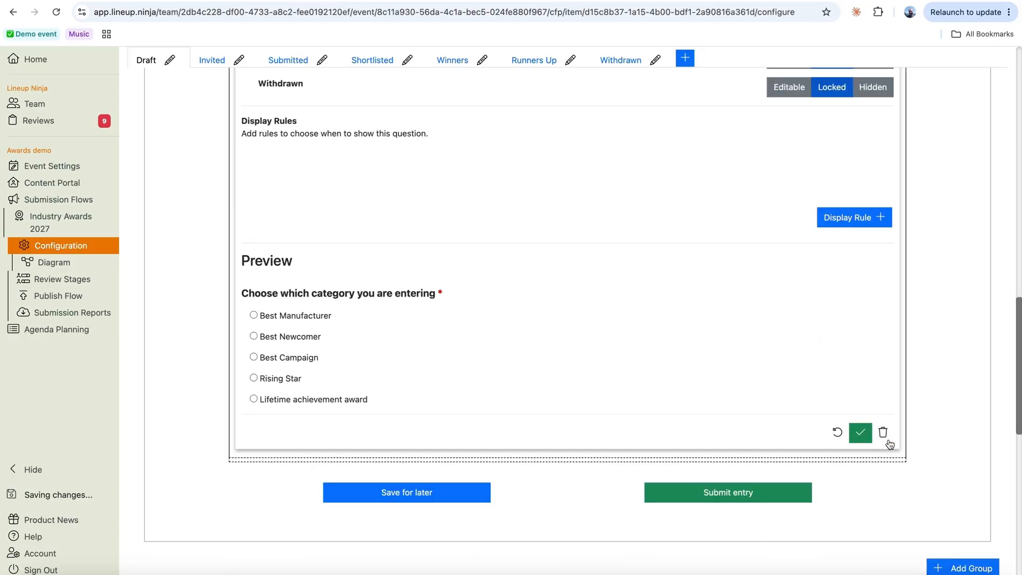
scroll(629, 292, "up", 9)
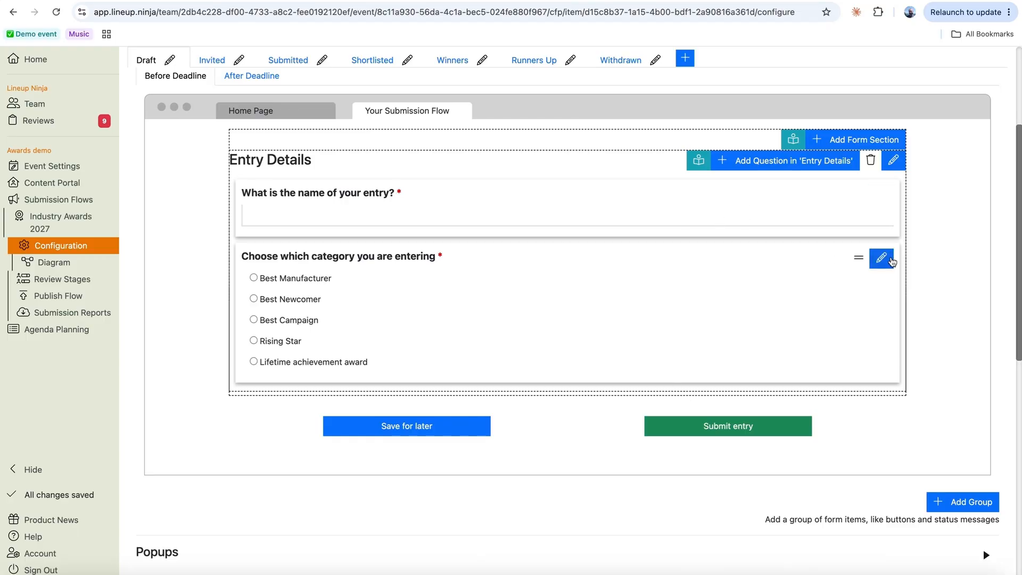
- Drag the category question above 'What is the name of your entry?', then open the add-question choices
left_click_drag(857, 258, 858, 192)
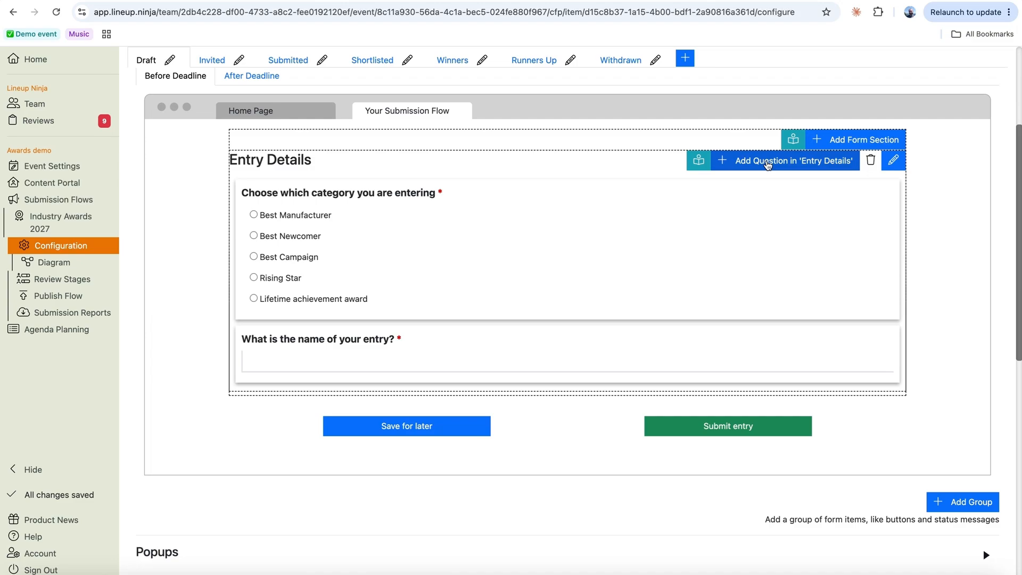
left_click(767, 165)
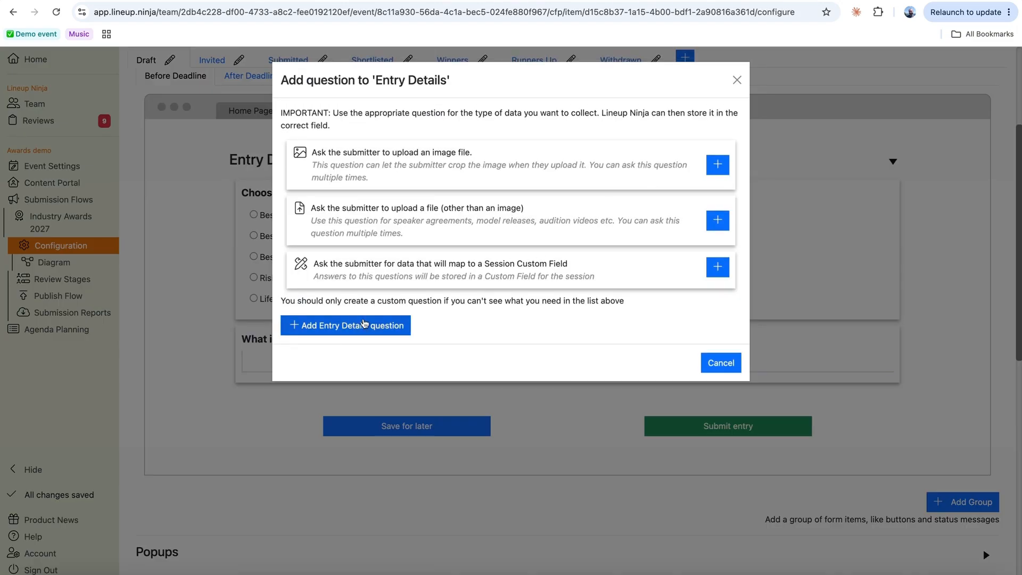
- Add a custom Paragraph question 'Why are you the best Manufacturer?' to Entry Details
left_click(356, 325)
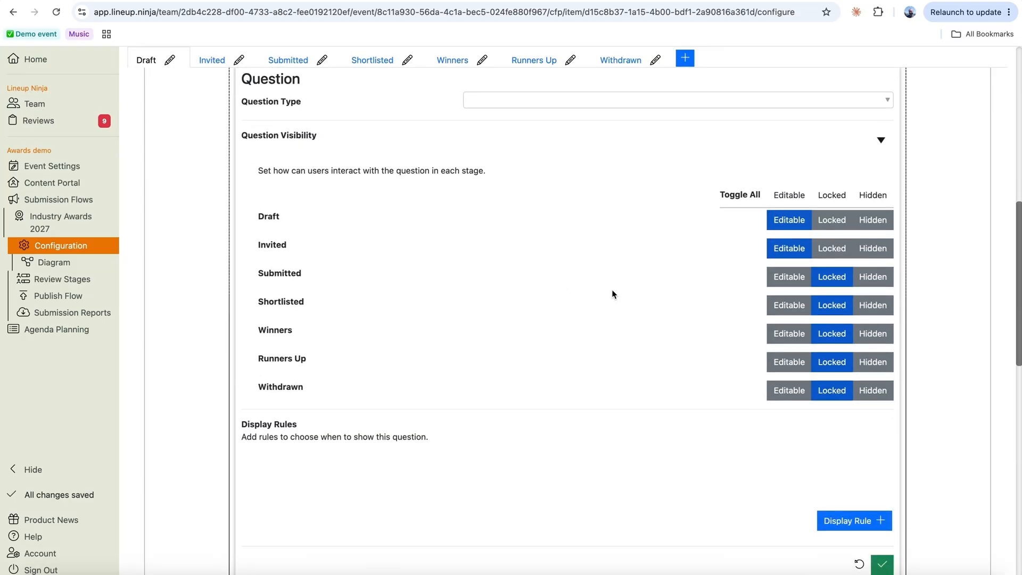
scroll(612, 293, "up", 1)
scroll(609, 267, "up", 2)
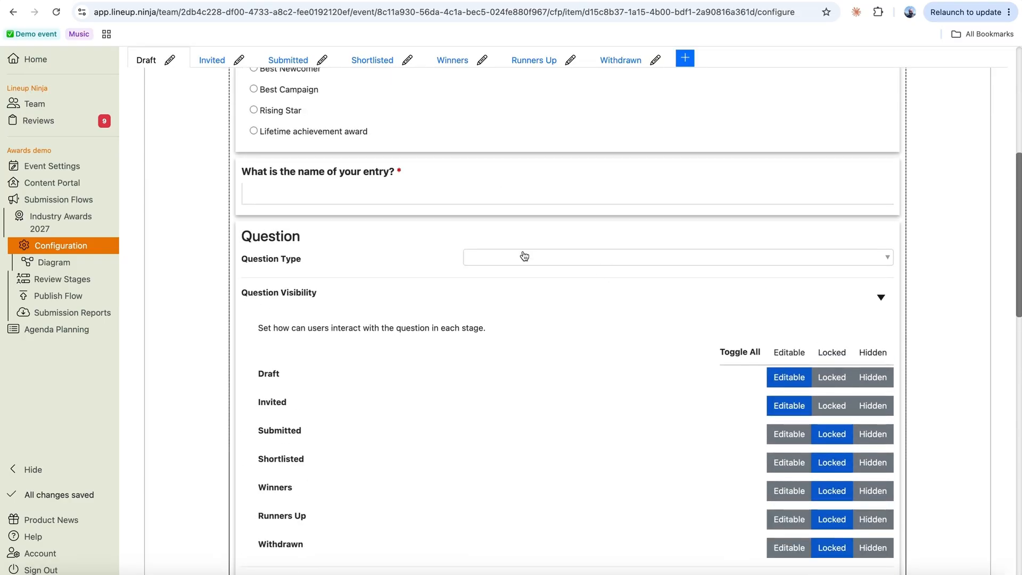
scroll(524, 256, "up", 1)
left_click(486, 332)
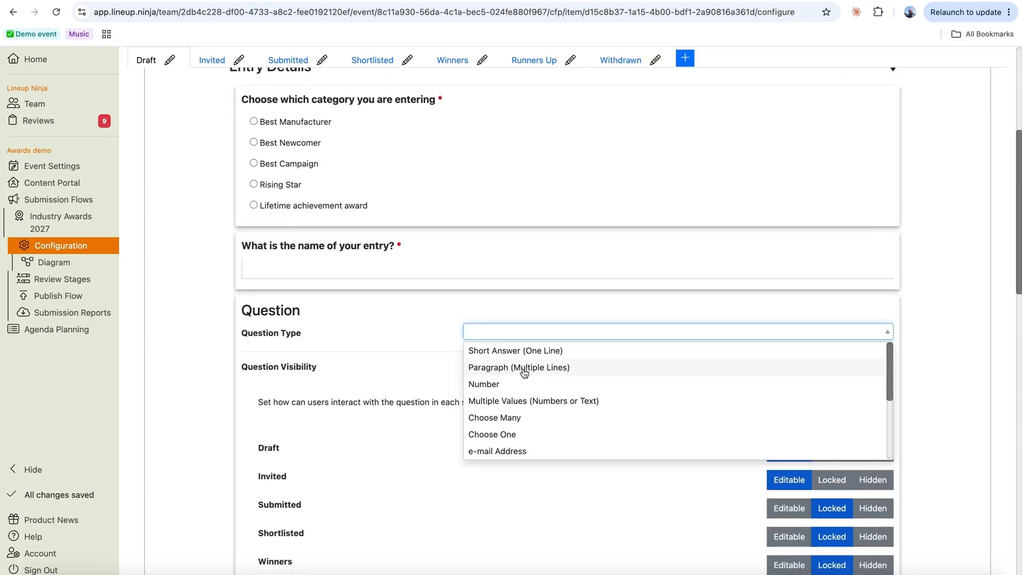
left_click(524, 364)
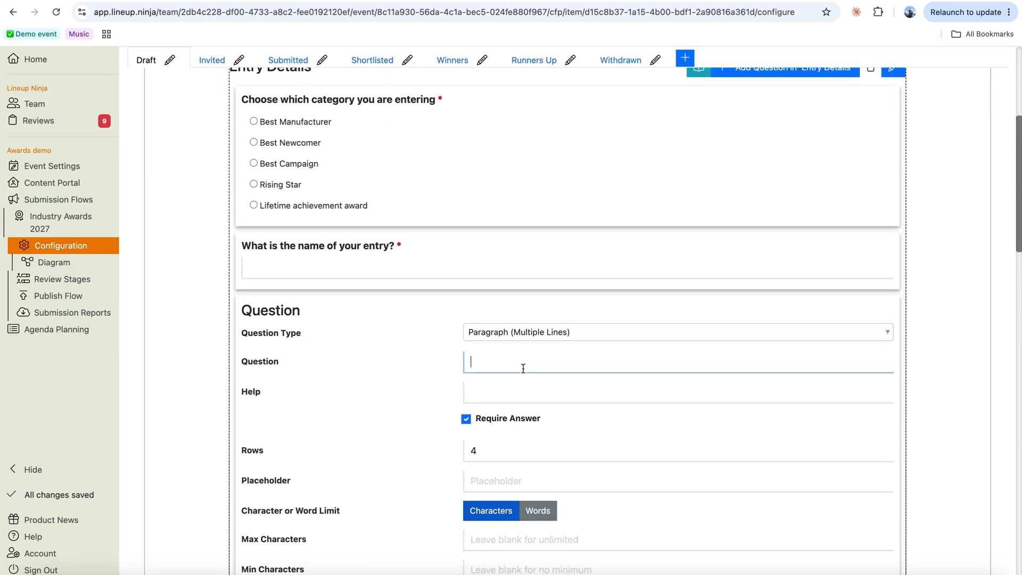
type("Why are you")
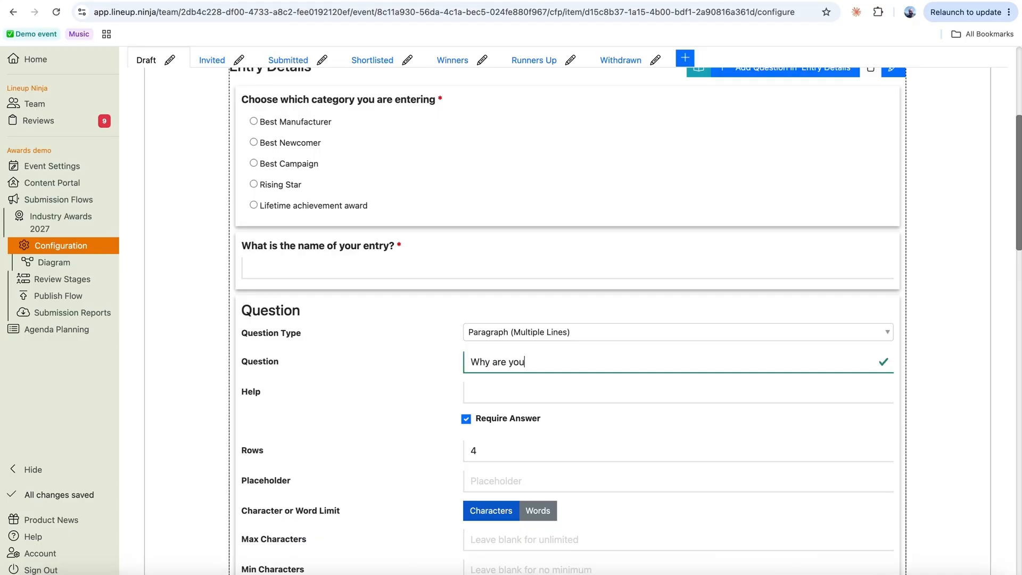
type(" the best Manufacturer?")
- Give the question 12 rows and a word limit of 500 maximum, 250 minimum
scroll(675, 427, "down", 5)
left_click(494, 202)
key("BackSpace")
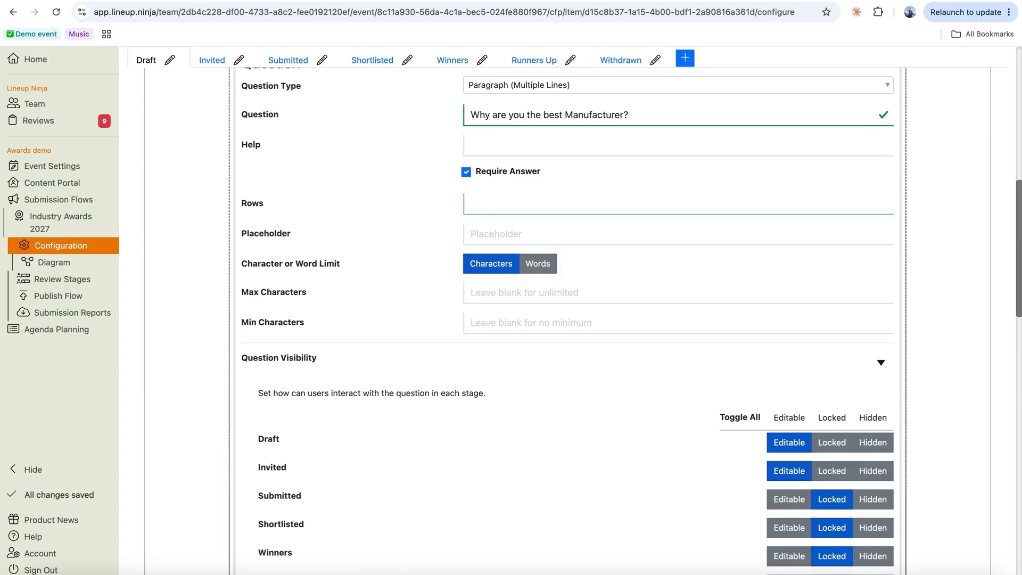
type("12")
left_click(534, 263)
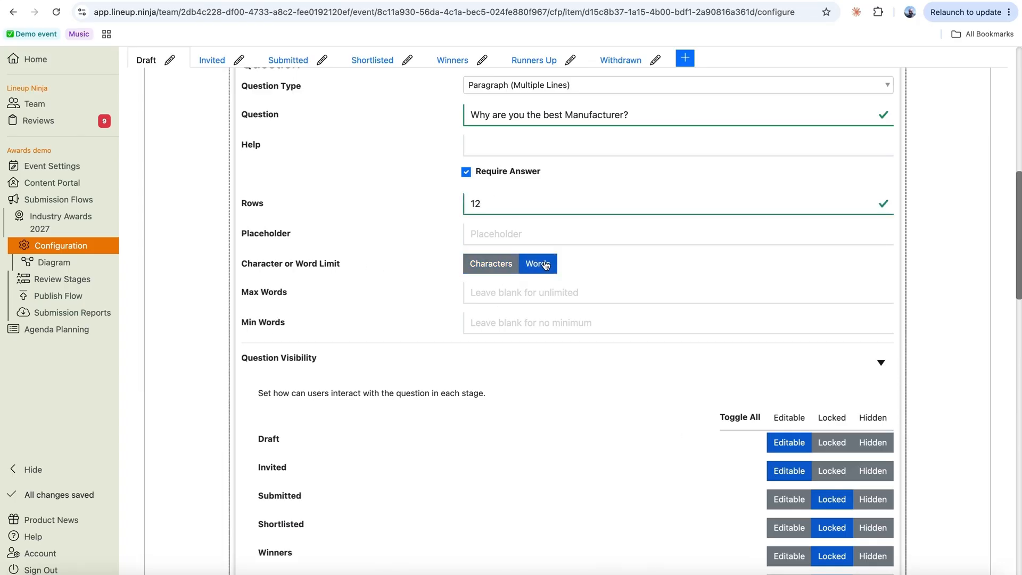
left_click(472, 293)
type("500")
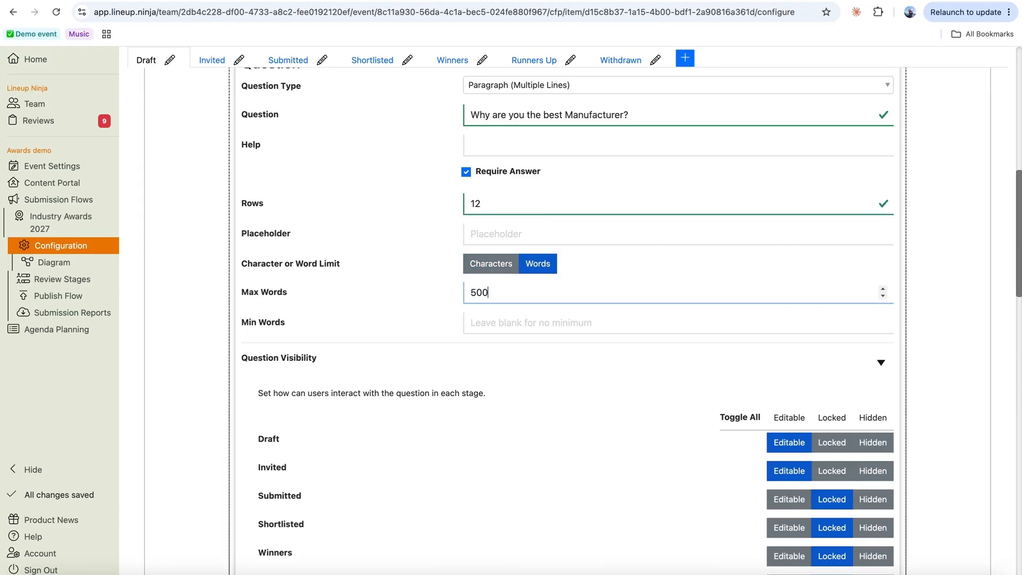
left_click(498, 317)
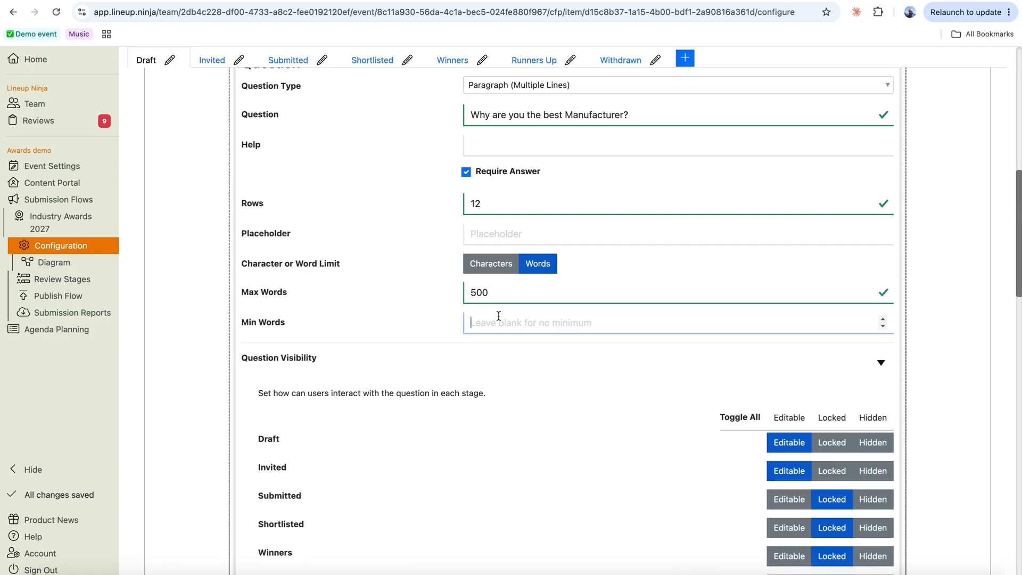
type("250")
scroll(558, 376, "down", 6)
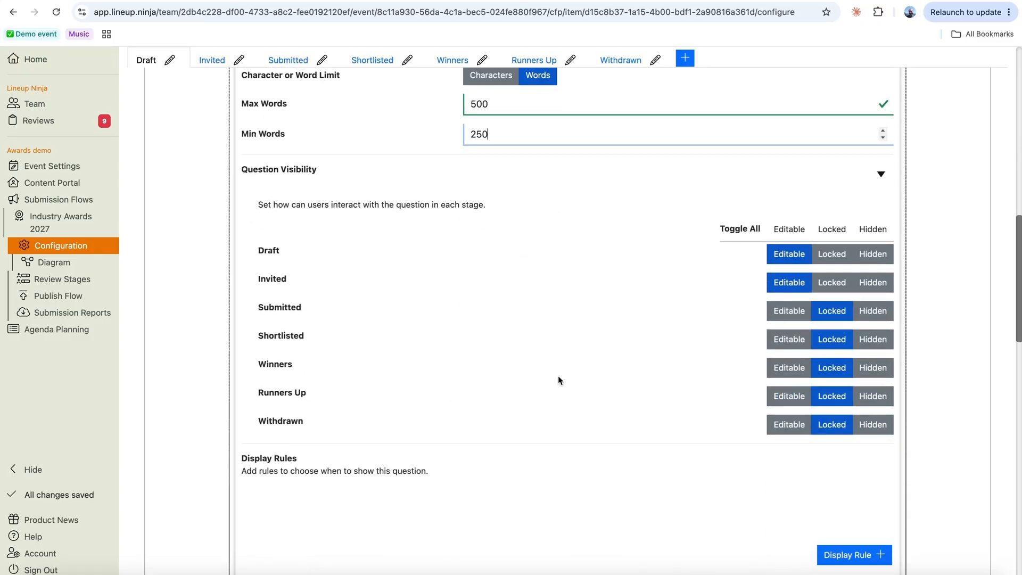
scroll(558, 377, "up", 5)
scroll(558, 375, "up", 6)
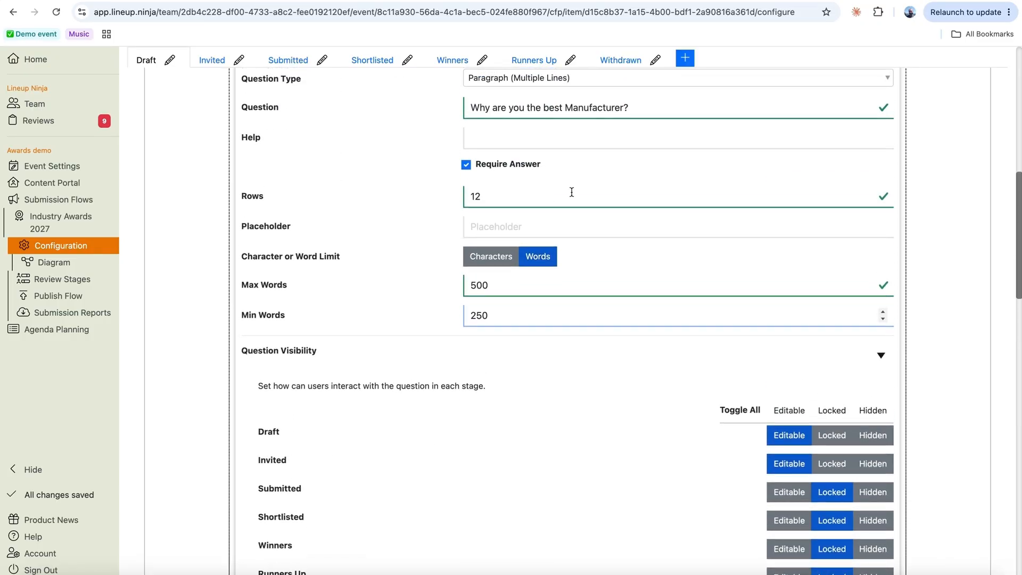
scroll(579, 214, "up", 2)
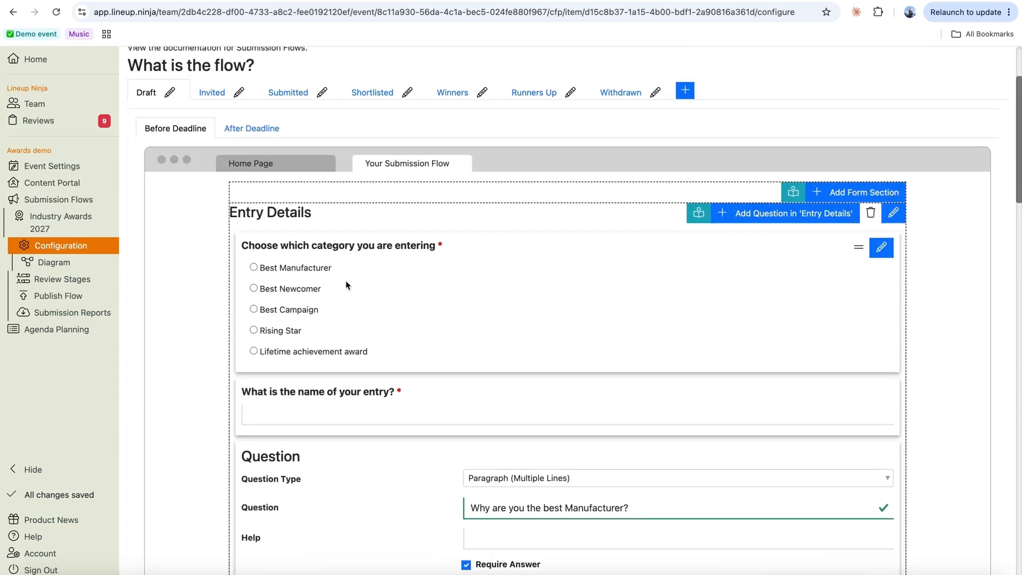
scroll(661, 358, "down", 2)
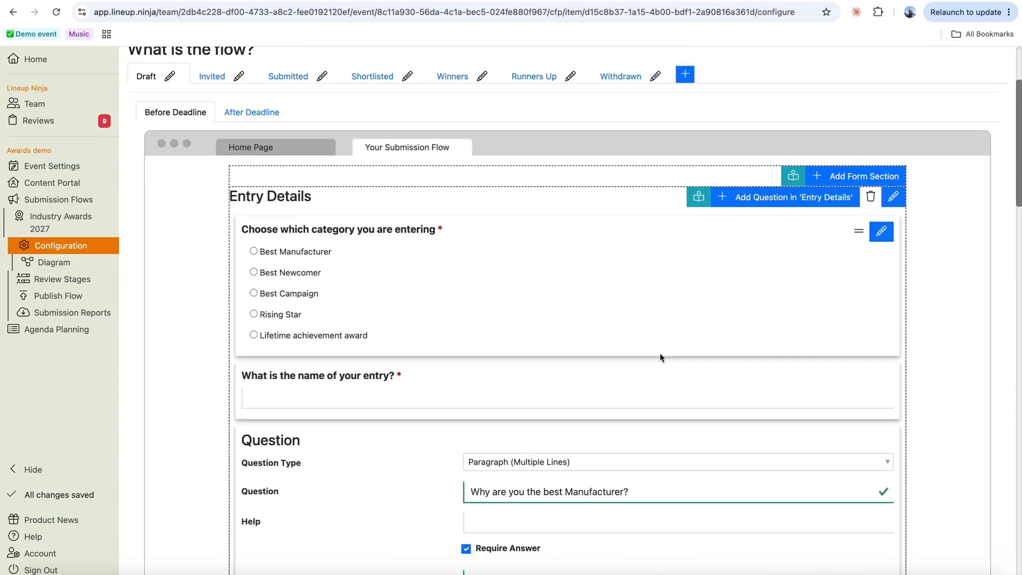
scroll(711, 461, "down", 11)
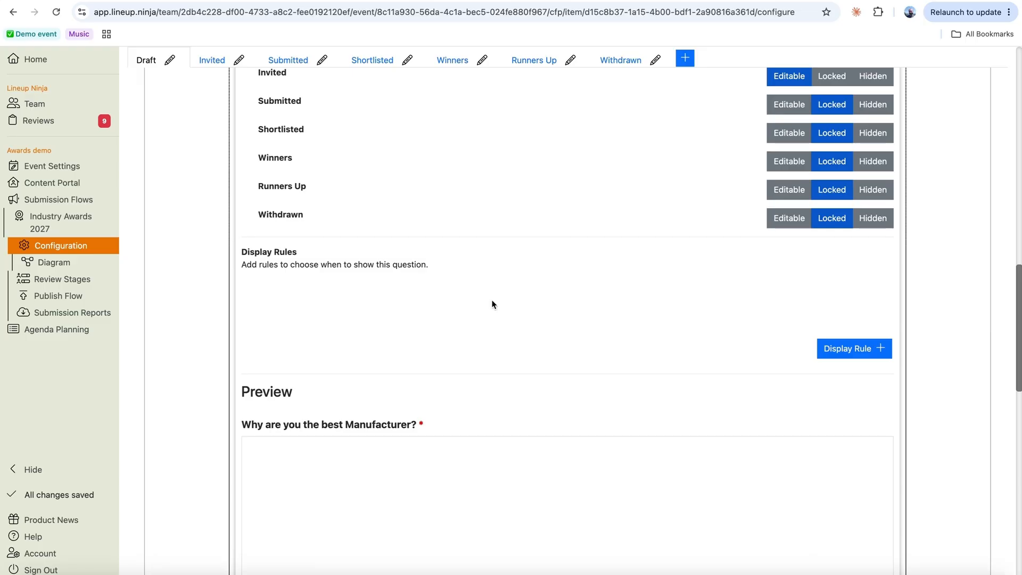
- Add a display rule showing the question only when category Best Manufacturer is selected, then save
left_click(846, 350)
left_click(393, 326)
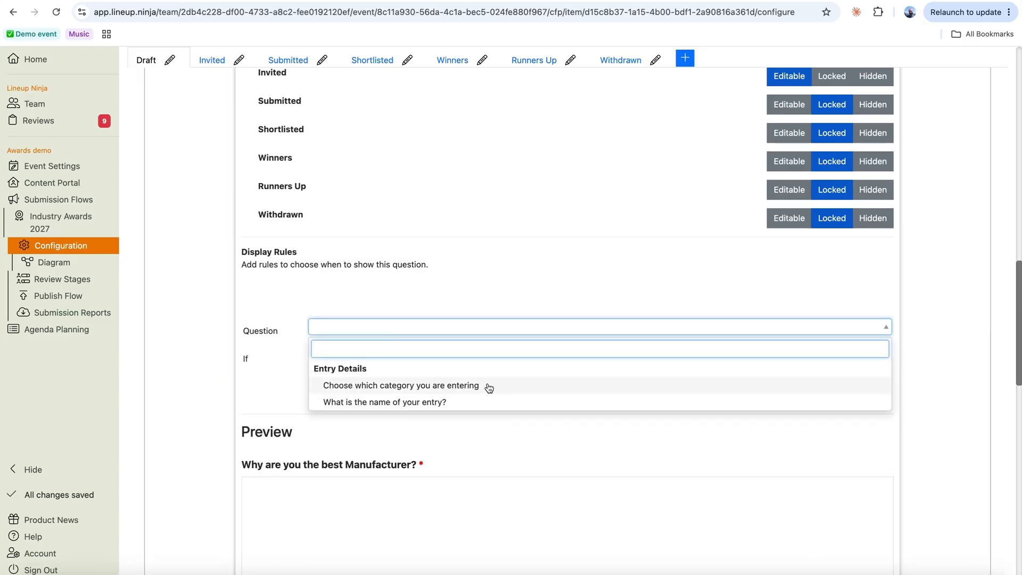
left_click(487, 388)
left_click(720, 367)
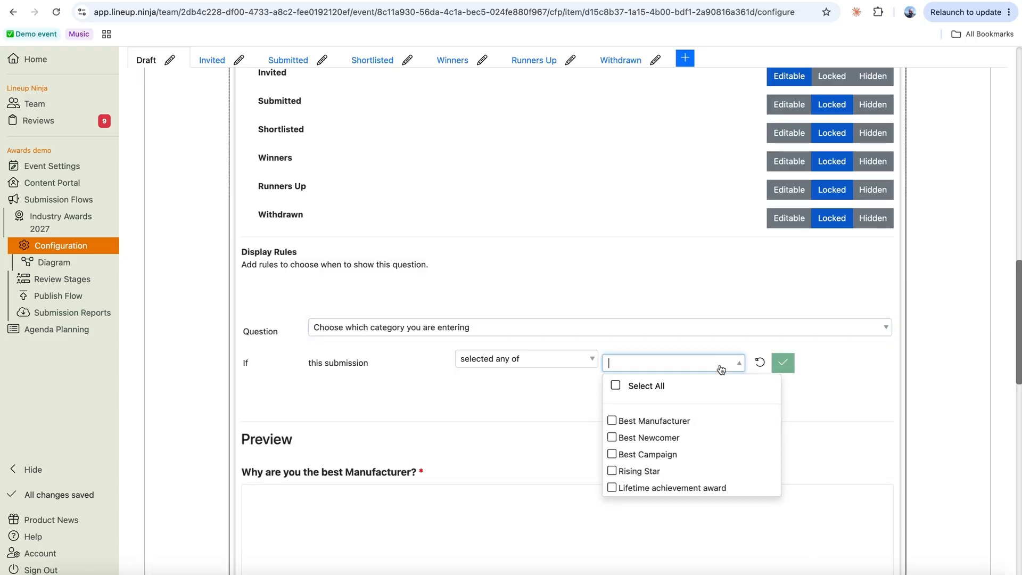
left_click(612, 420)
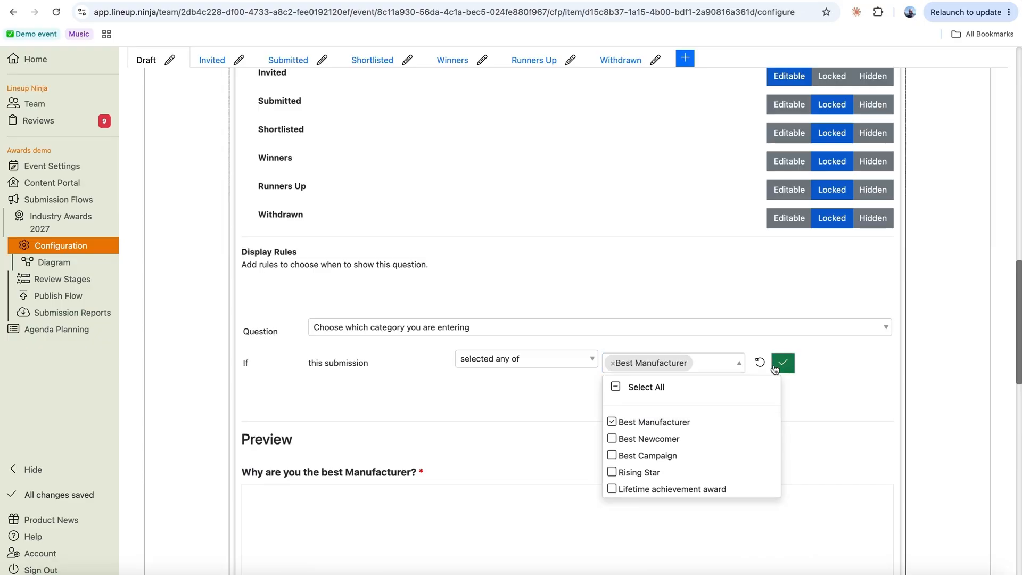
left_click(783, 362)
left_click(604, 401)
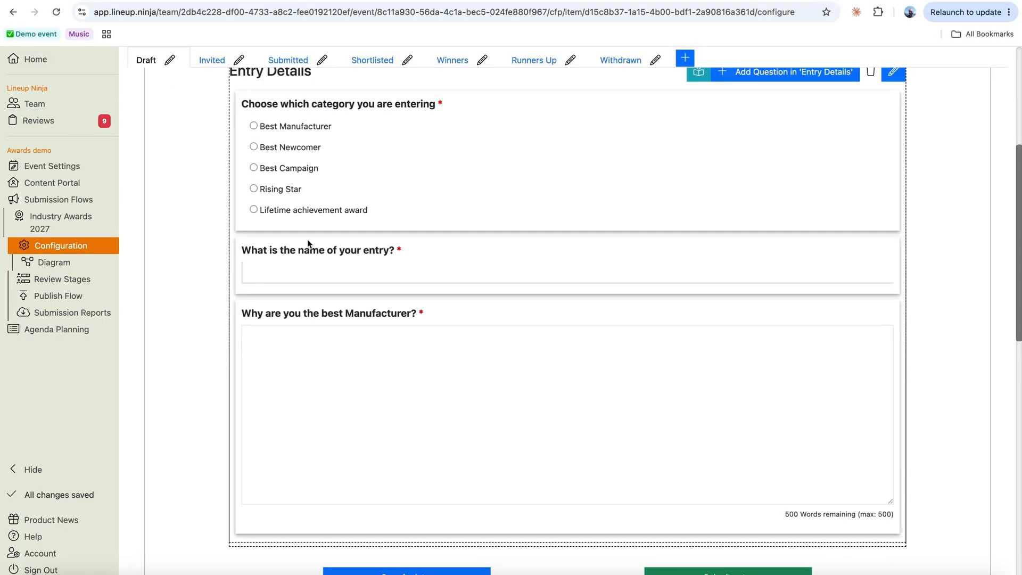
scroll(308, 239, "up", 1)
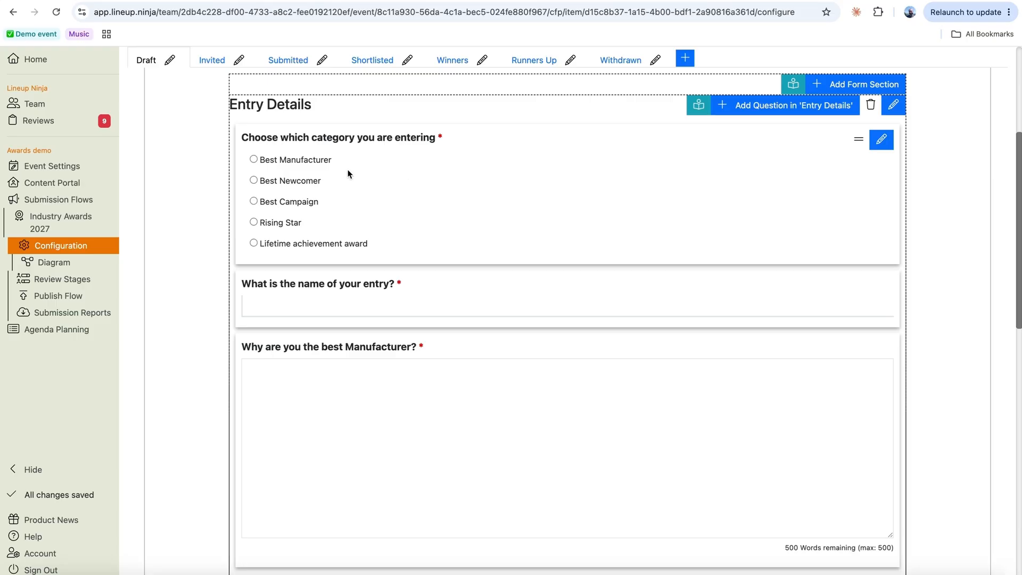
left_click(287, 60)
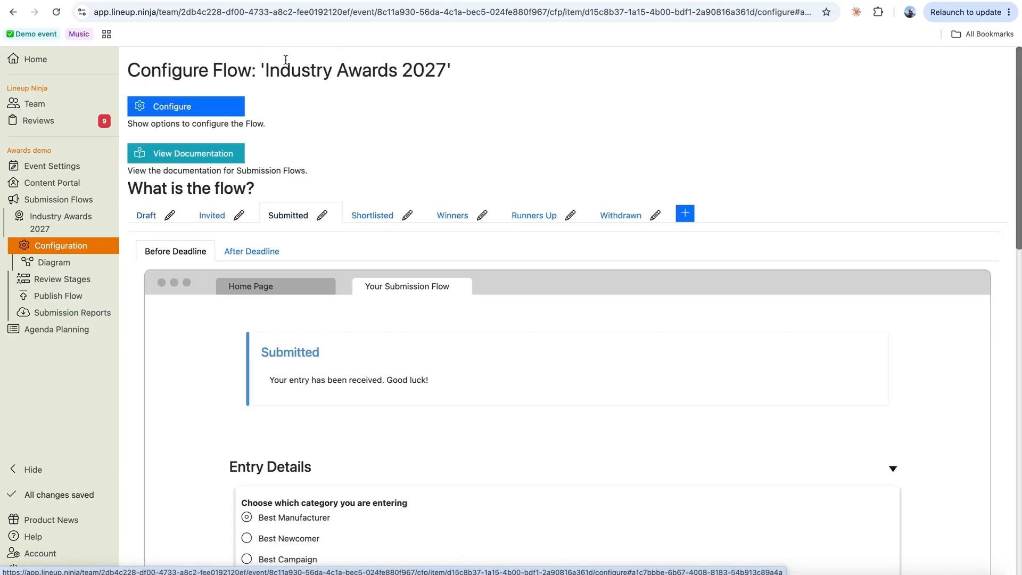
- In the Submitted stage's per-question visibility, keep the manufacturer question Locked and save
scroll(593, 461, "down", 3)
scroll(593, 458, "down", 2)
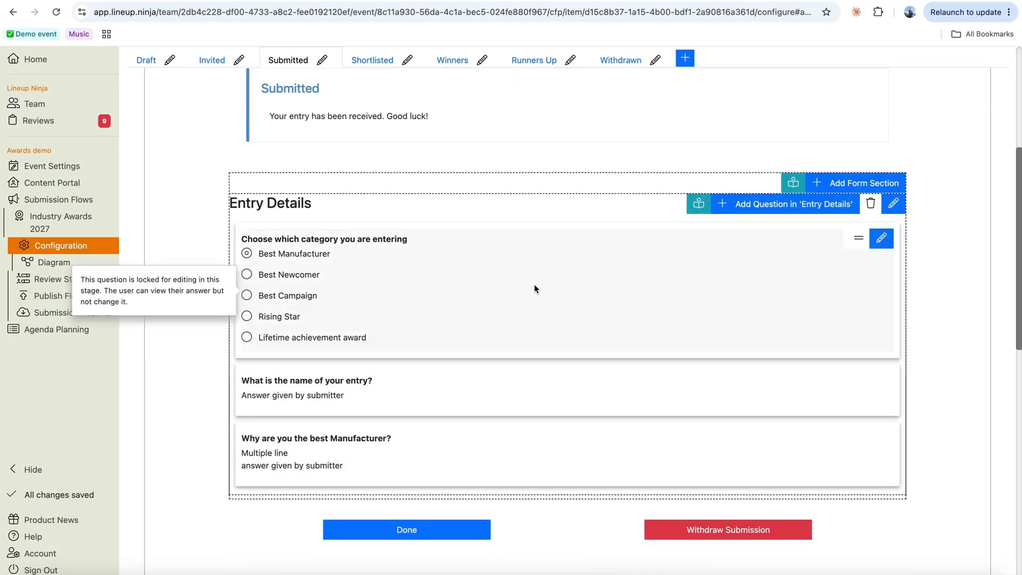
scroll(548, 296, "up", 2)
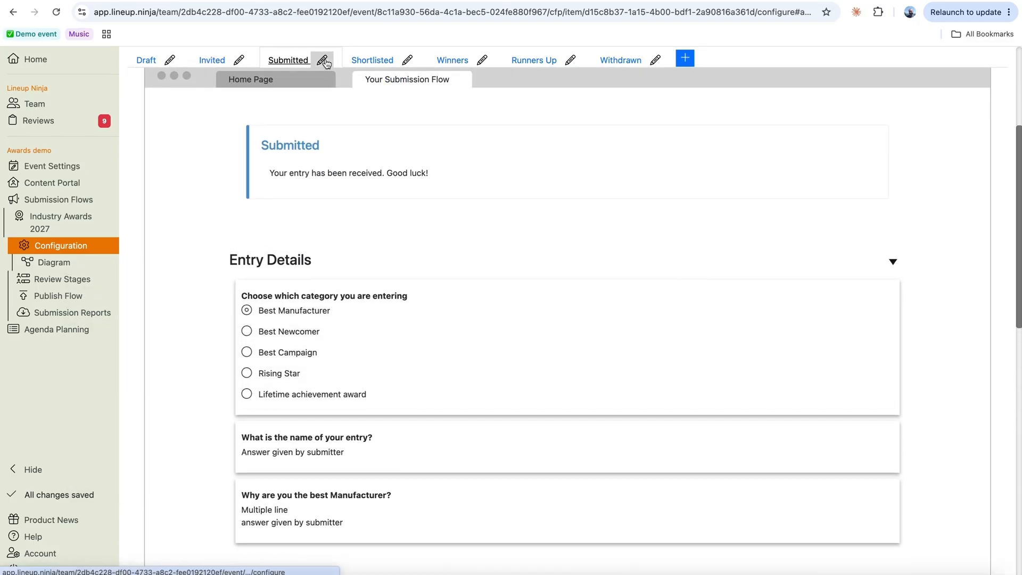
left_click(322, 61)
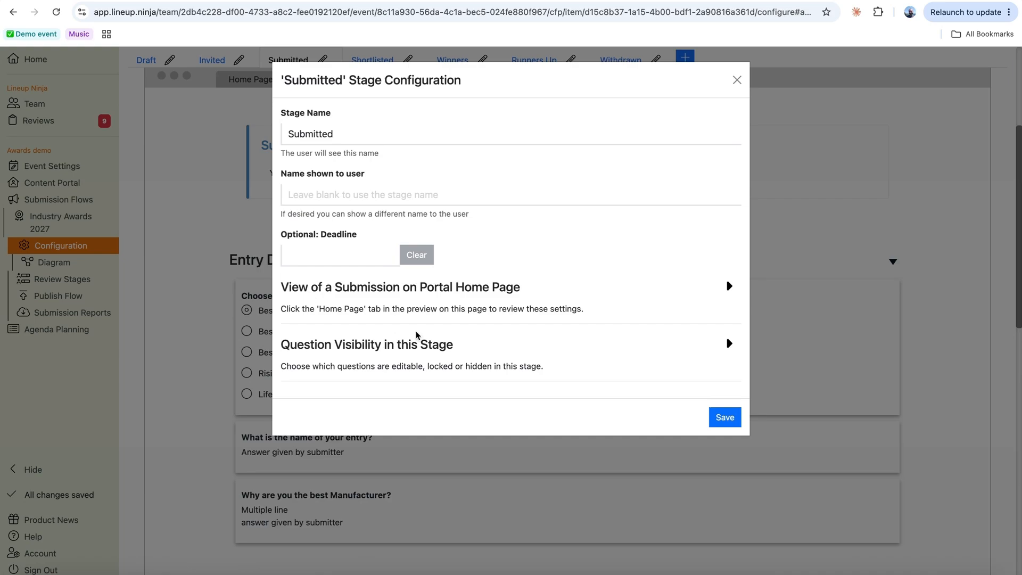
left_click(727, 346)
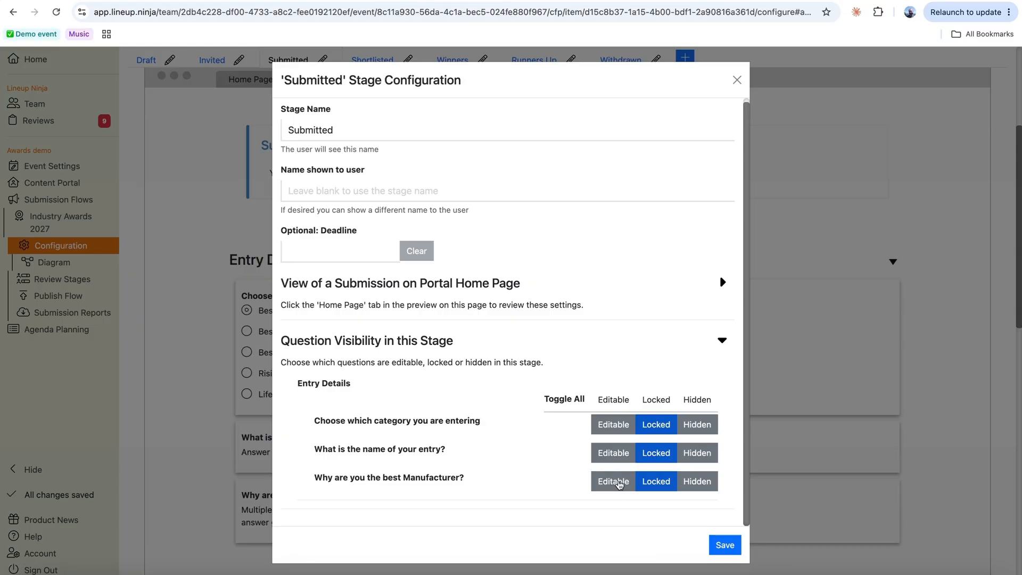
left_click(618, 483)
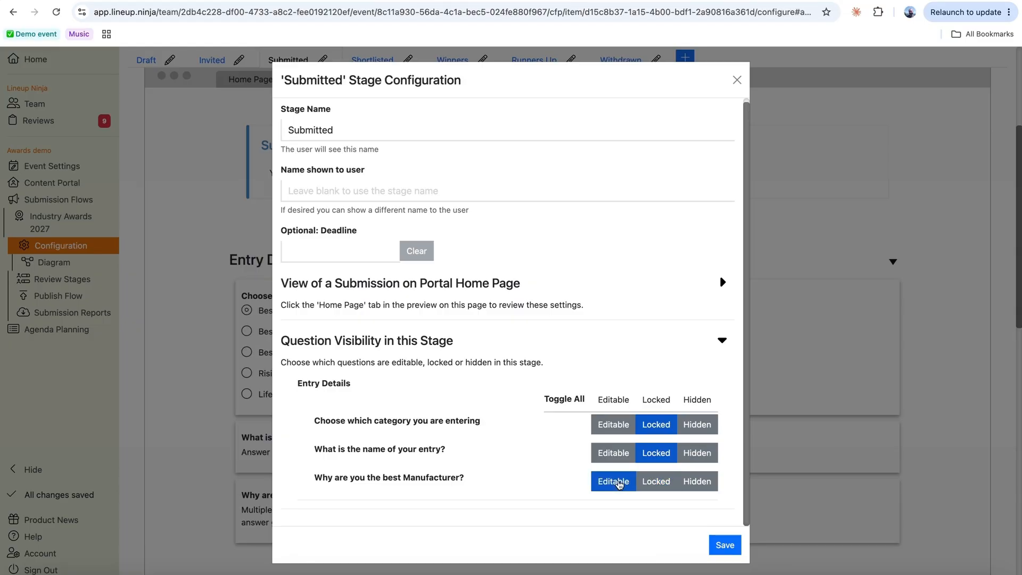
left_click(660, 483)
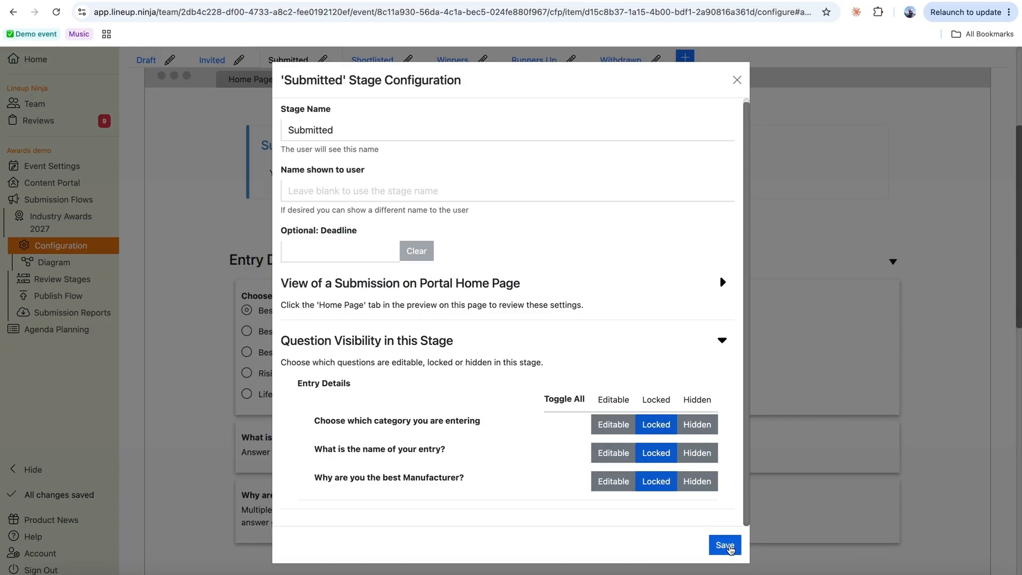
left_click(728, 545)
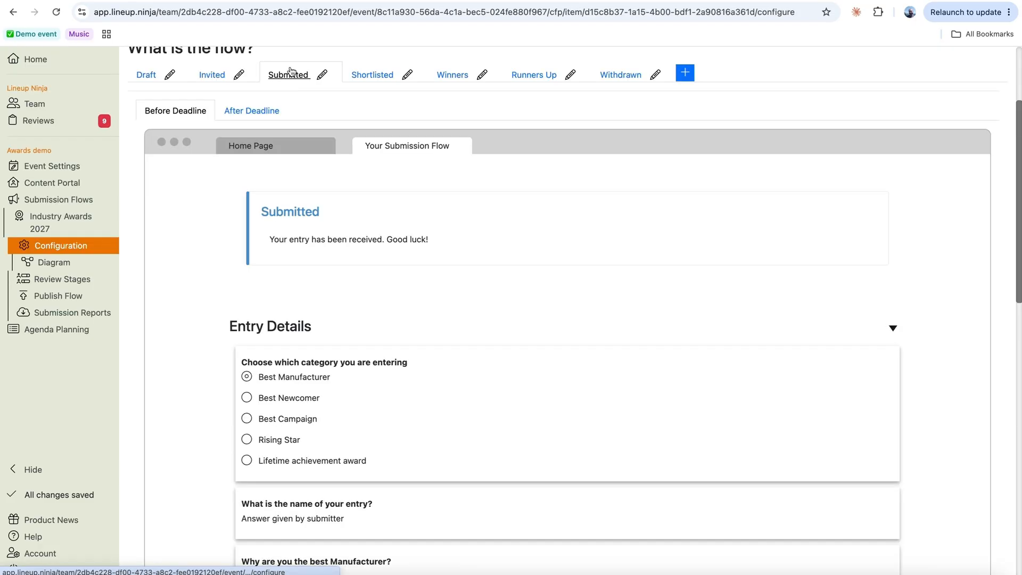
scroll(330, 323, "down", 15)
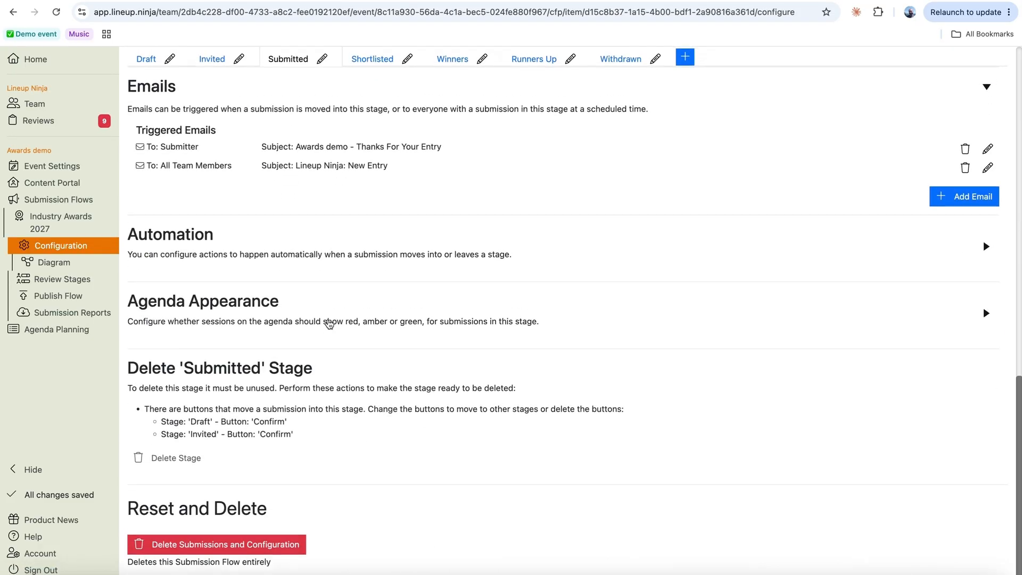
scroll(175, 192, "up", 2)
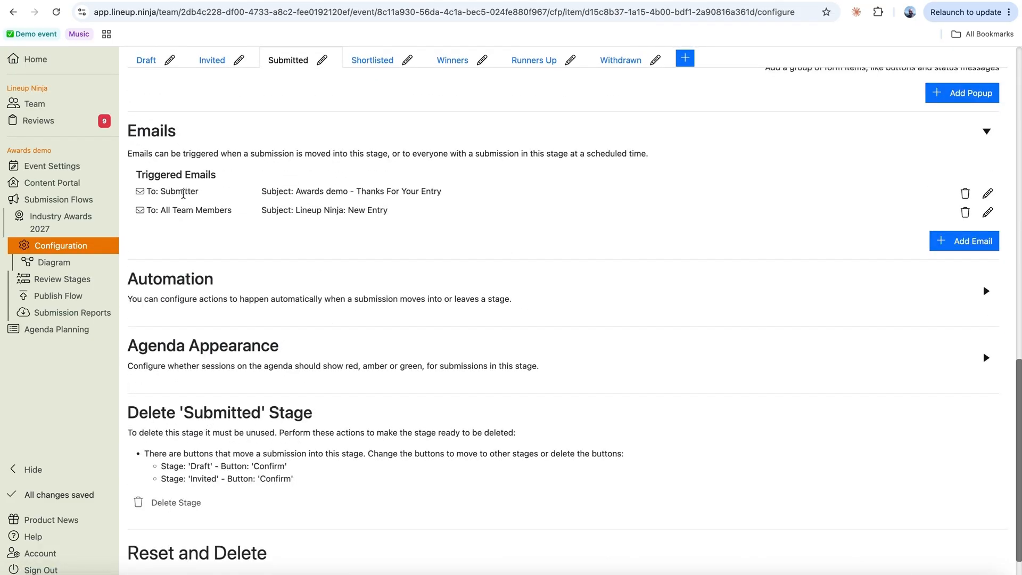
double_click(184, 191)
left_click_drag(135, 176, 232, 182)
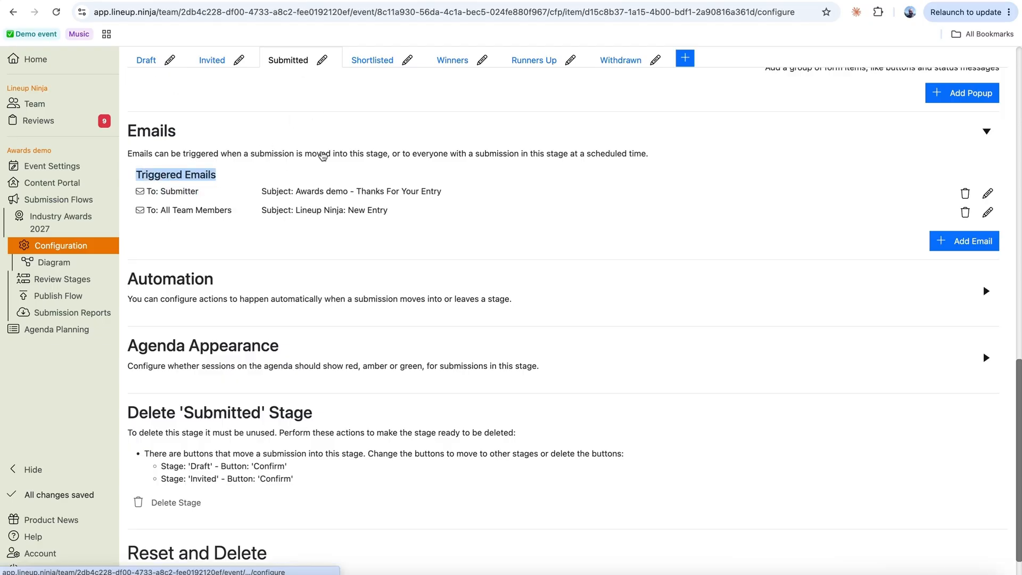
left_click_drag(296, 192, 440, 199)
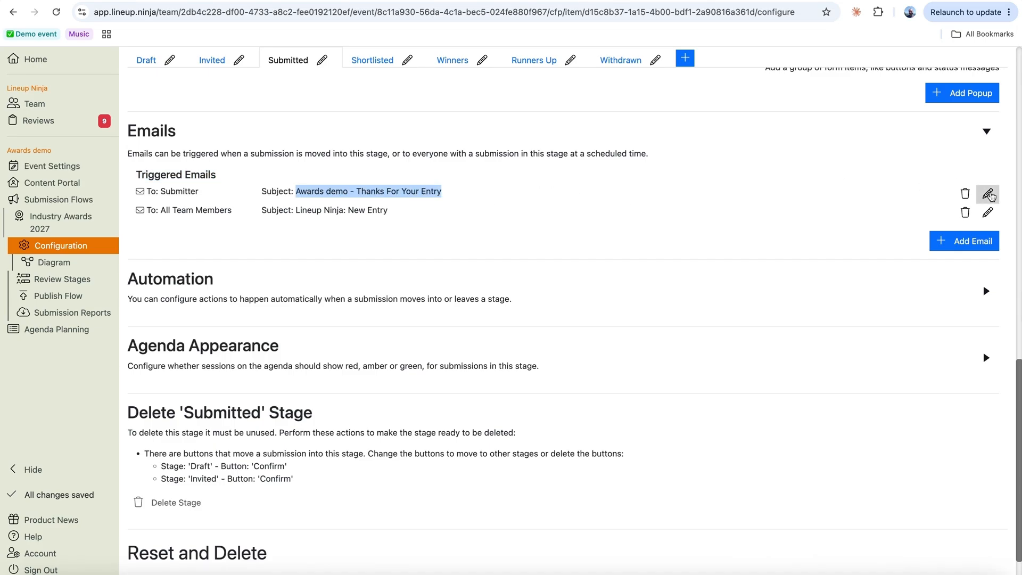
left_click(989, 196)
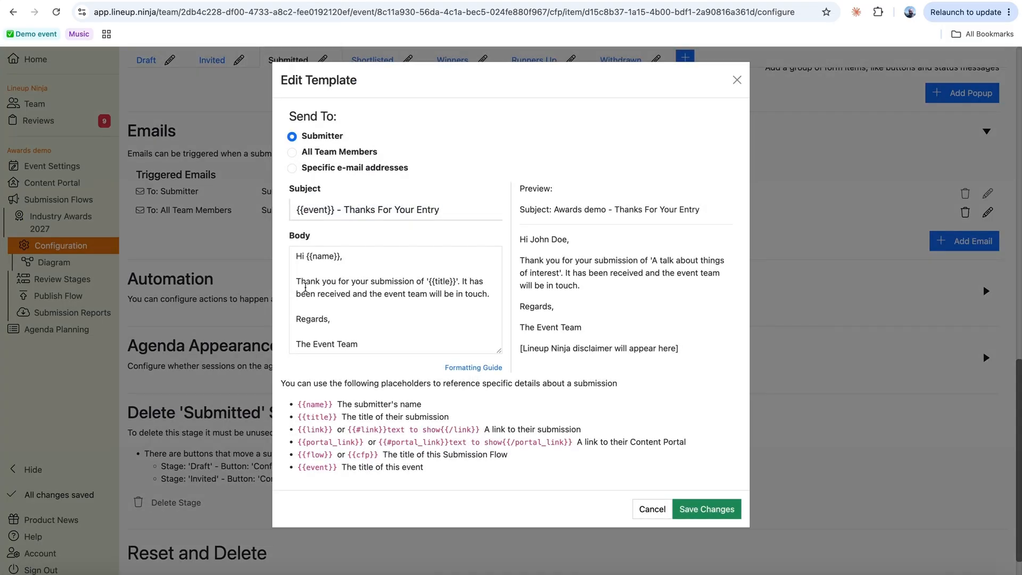
triple_click(300, 285)
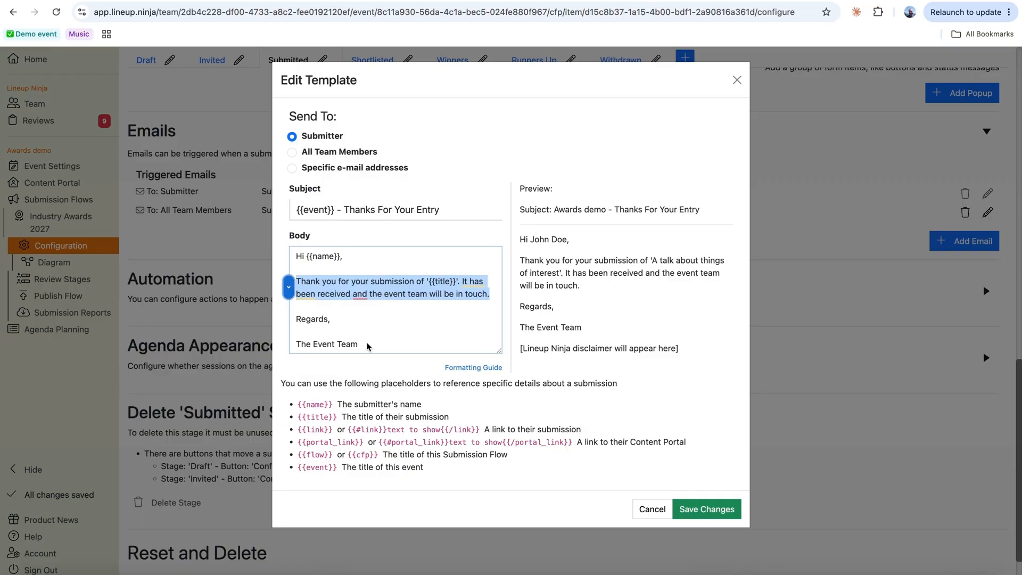
left_click(738, 80)
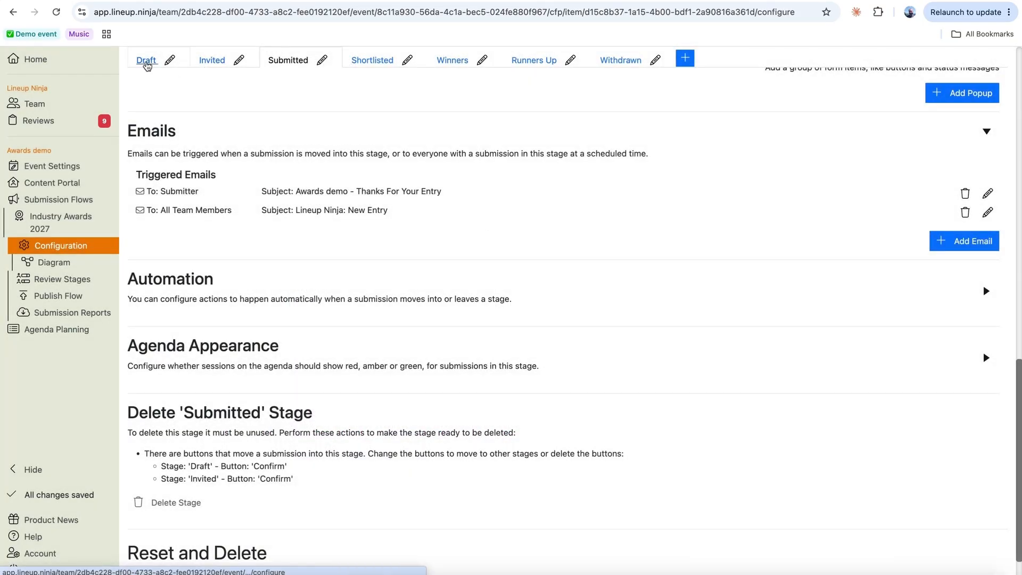
left_click(146, 61)
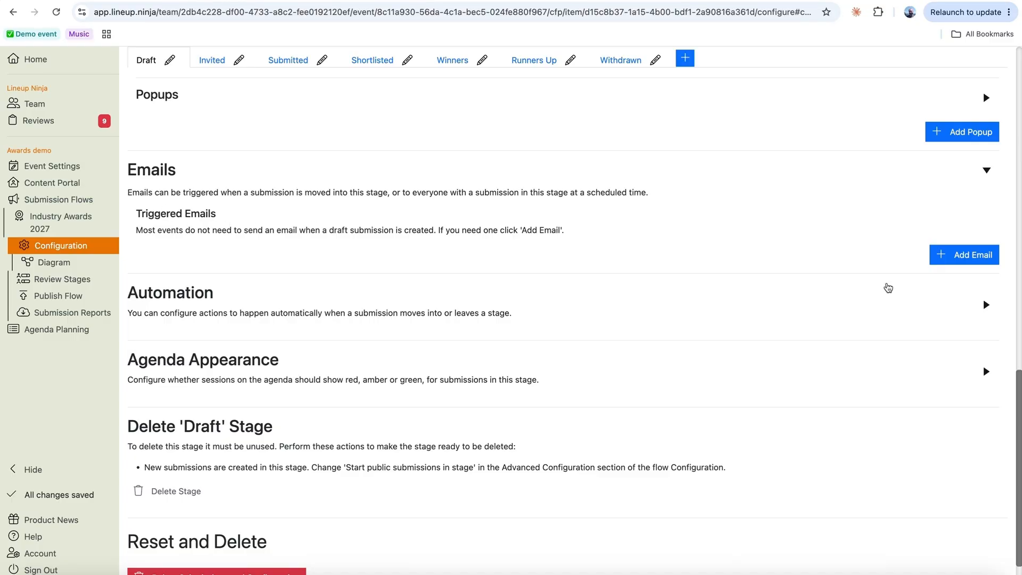
- Add a scheduled email to the Draft stage, sending on 7 July 2027
left_click(983, 256)
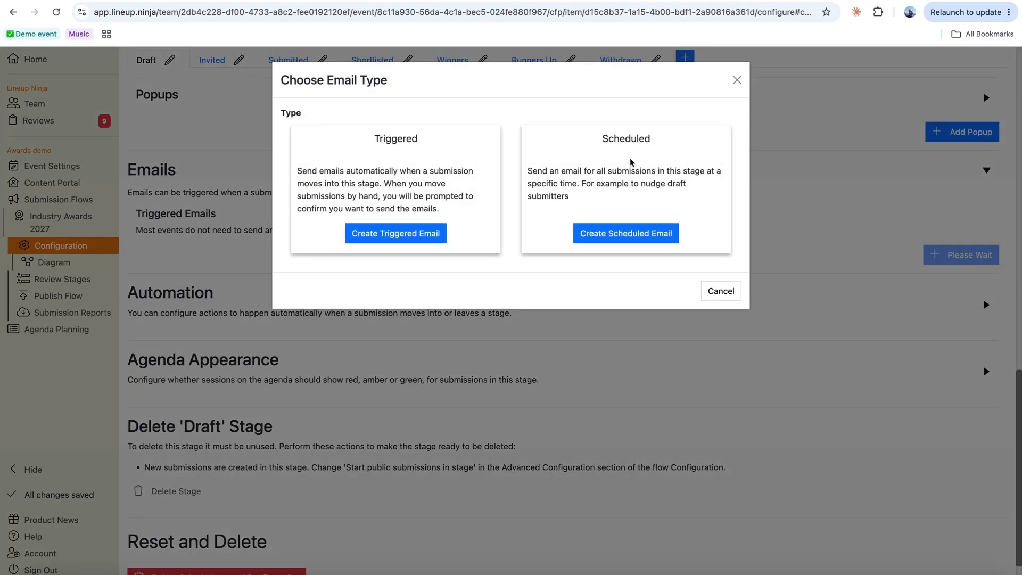
left_click(640, 236)
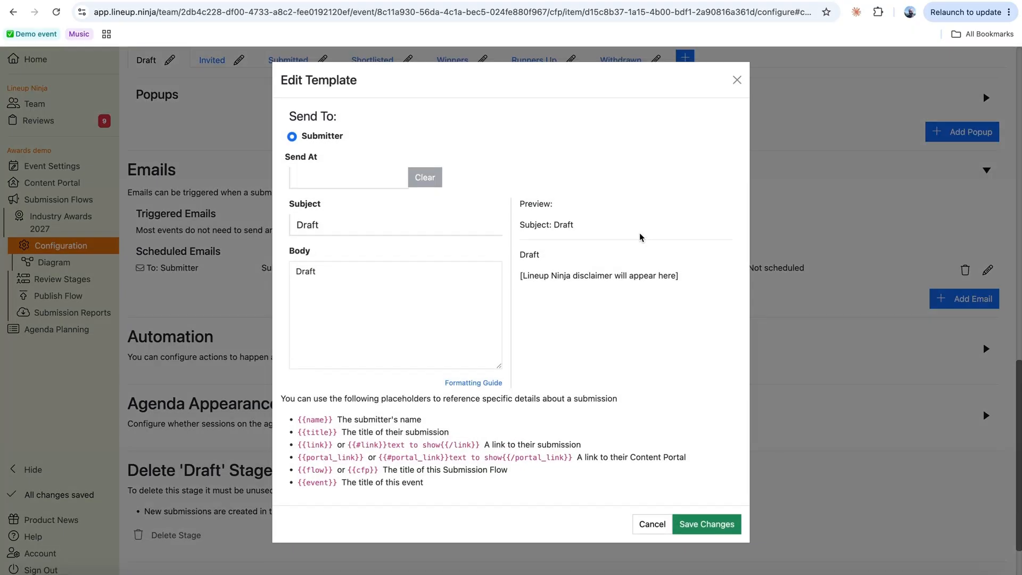
left_click(330, 177)
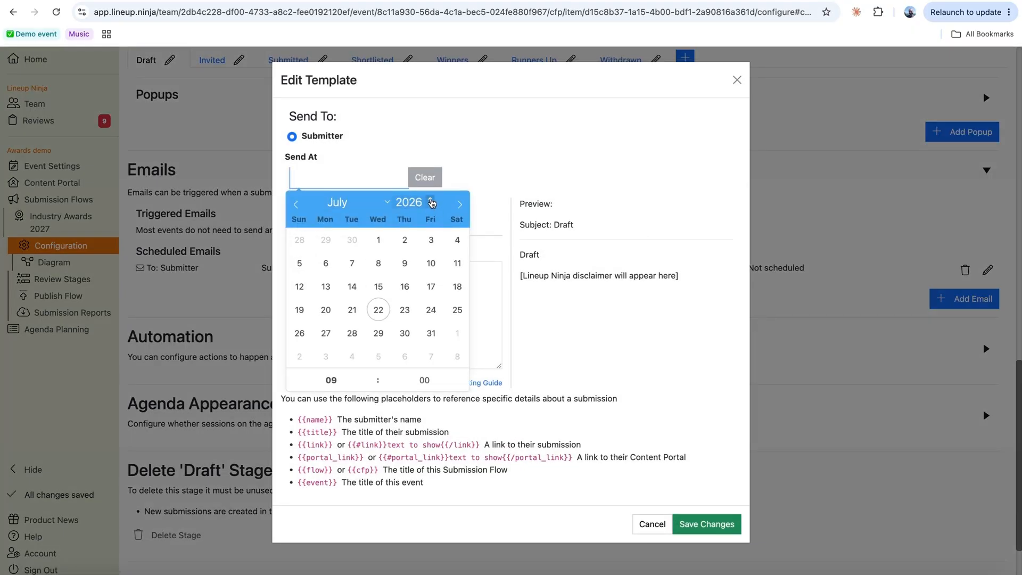
left_click(431, 200)
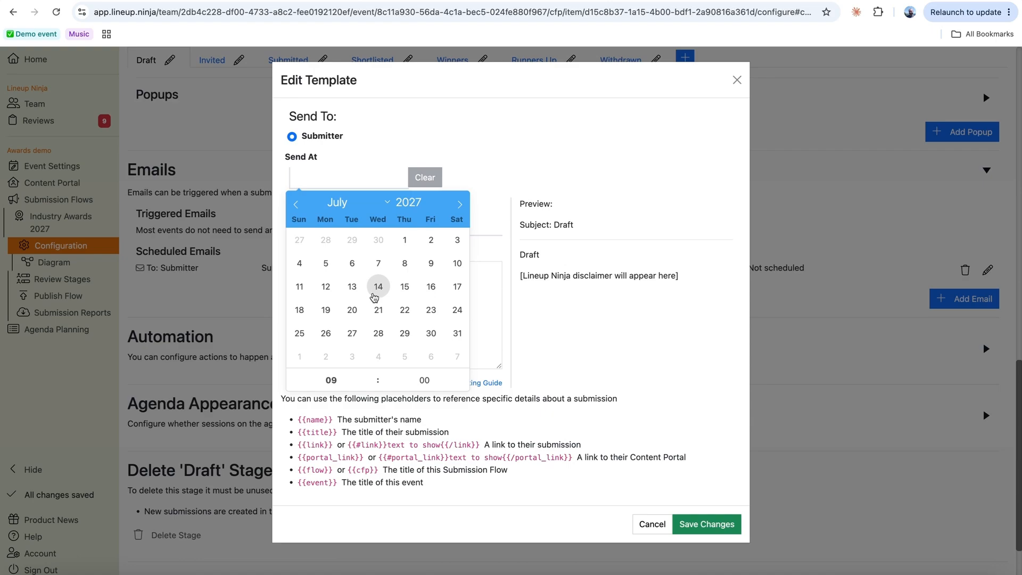
left_click(379, 259)
left_click(445, 106)
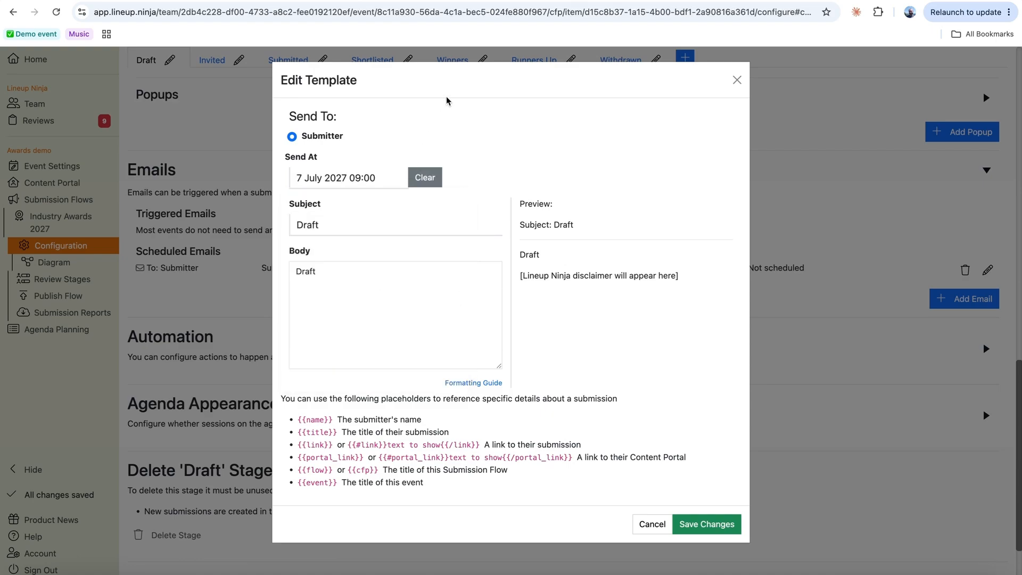
- Set the email subject to 'Deadline reminder' and save the scheduled email
left_click(333, 233)
key("ctrl+a")
type("Deadline rem")
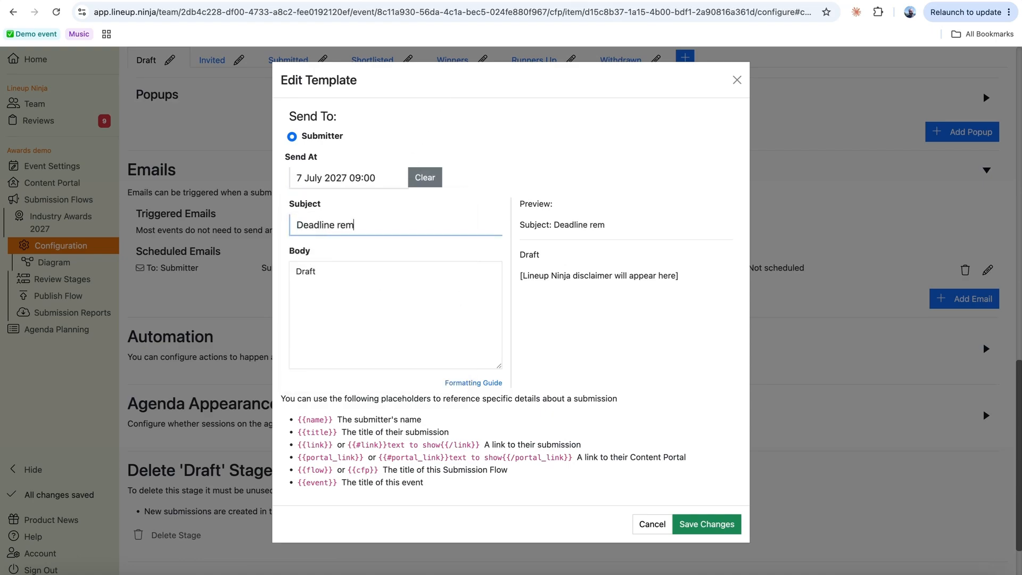
type("inder")
left_click(336, 275)
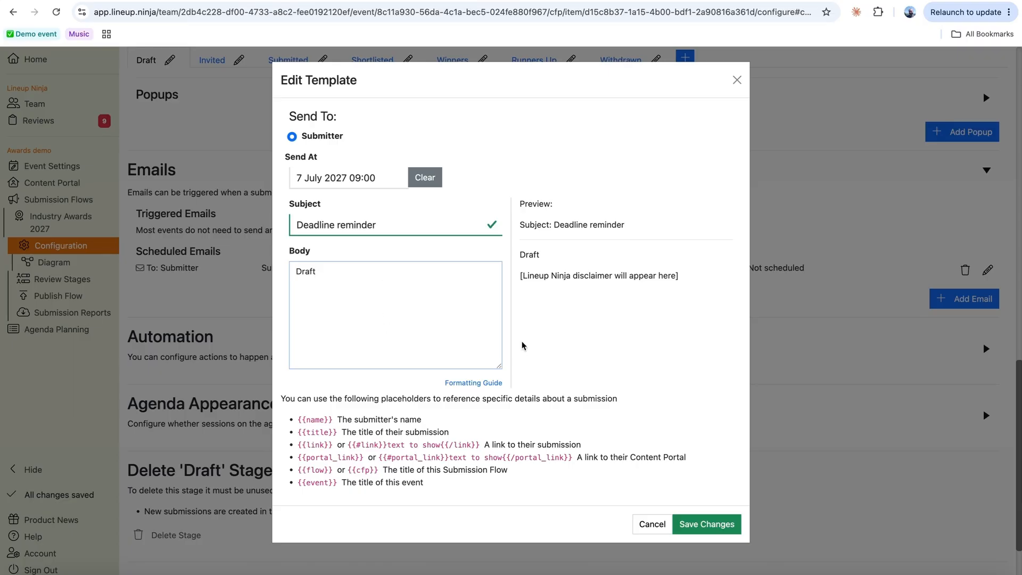
left_click(706, 524)
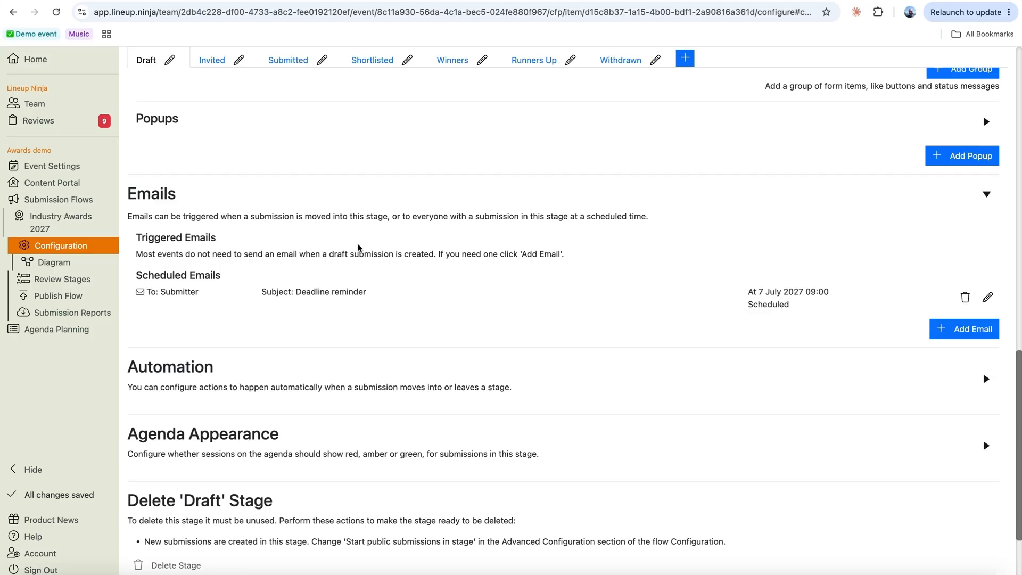
scroll(358, 234, "up", 1)
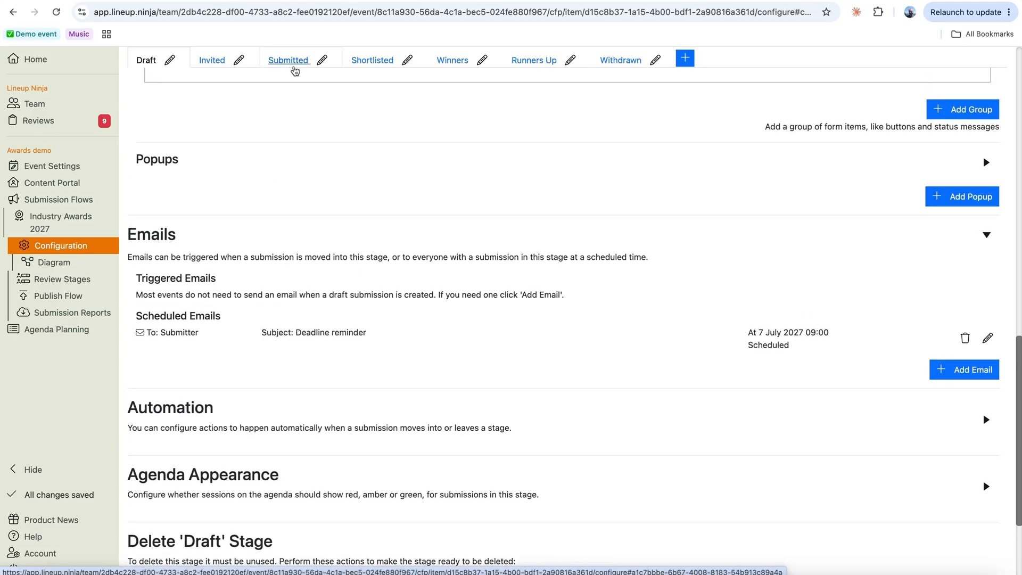
left_click_drag(302, 333, 383, 338)
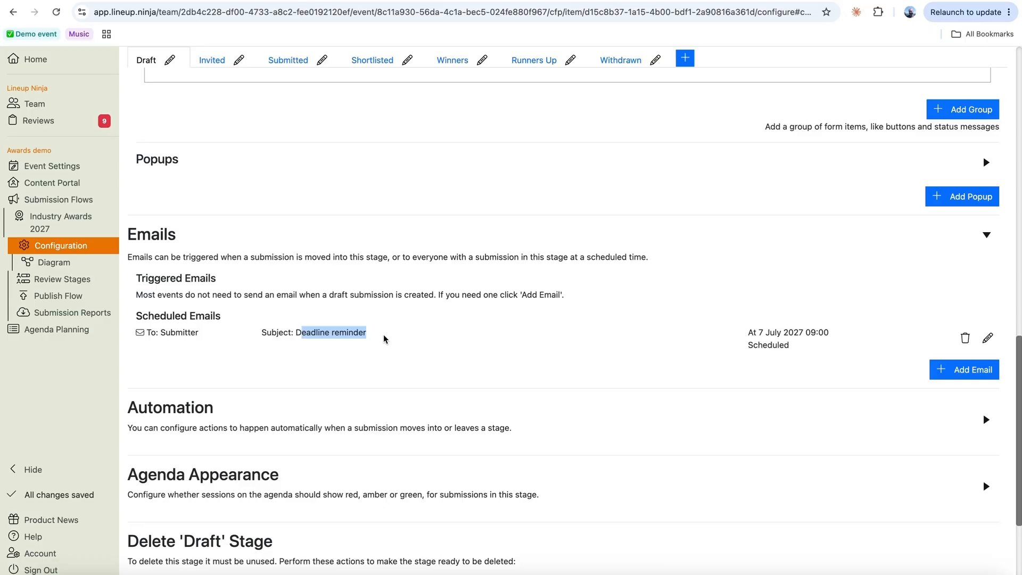
scroll(383, 298, "up", 2)
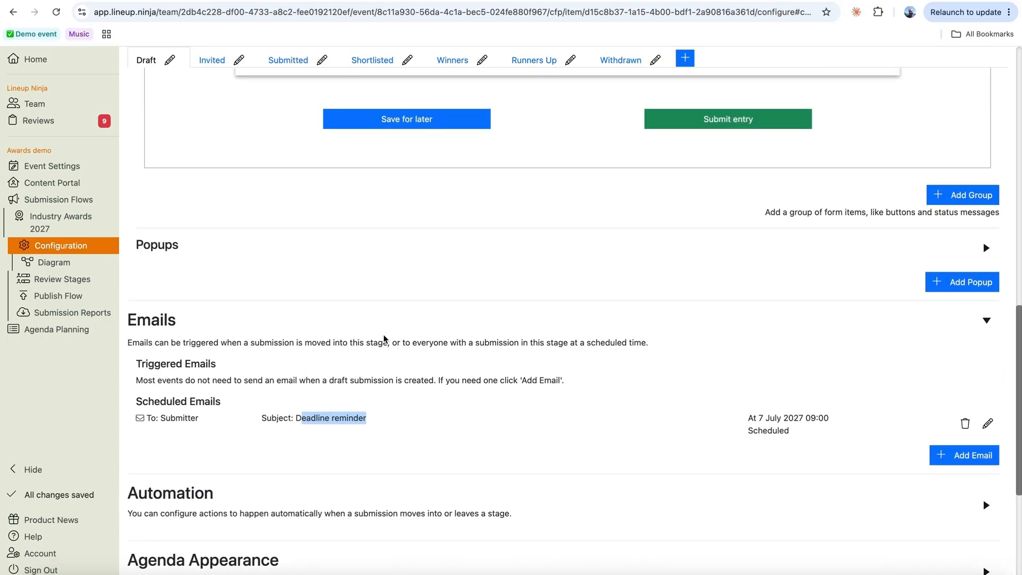
scroll(406, 192, "up", 4)
scroll(404, 192, "up", 1)
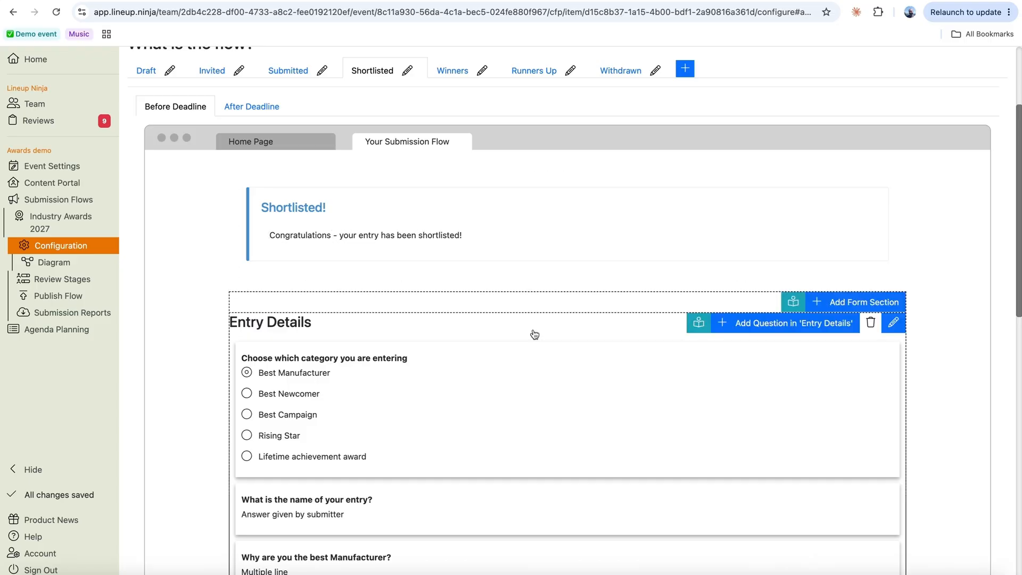
scroll(532, 333, "down", 2)
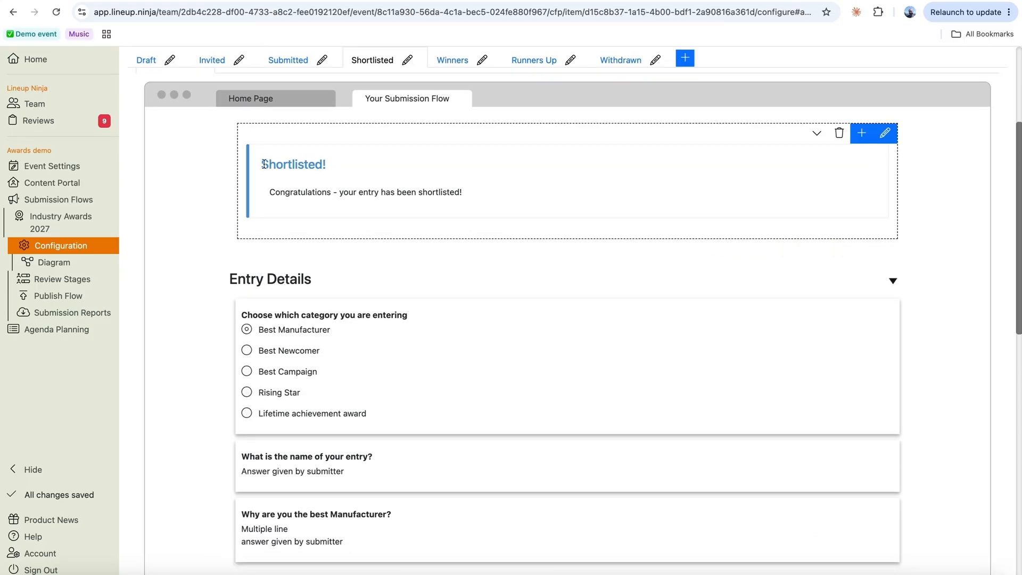
left_click_drag(264, 163, 321, 165)
left_click(339, 193)
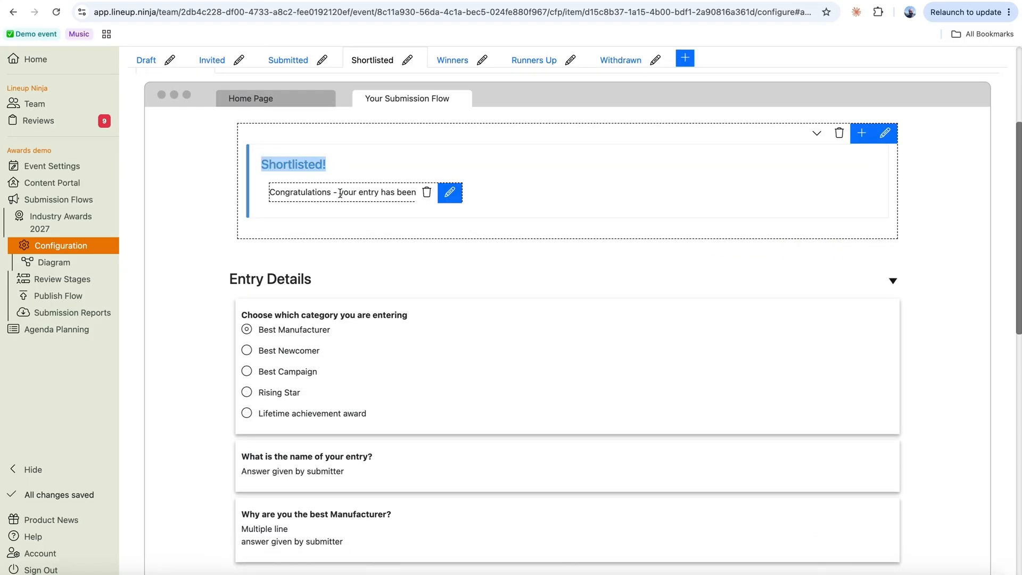
scroll(303, 308, "down", 15)
left_click_drag(296, 285, 420, 291)
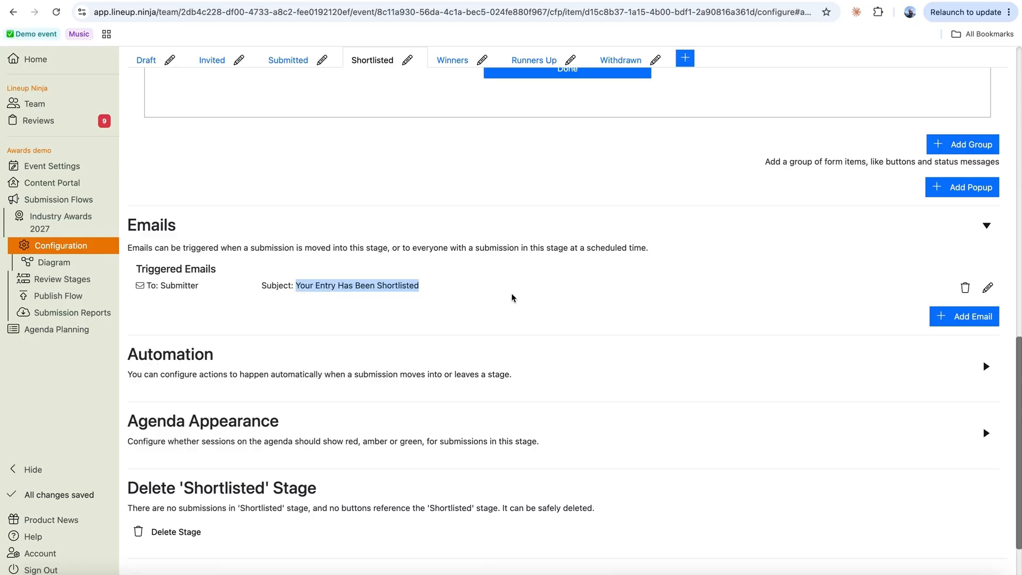
left_click(452, 59)
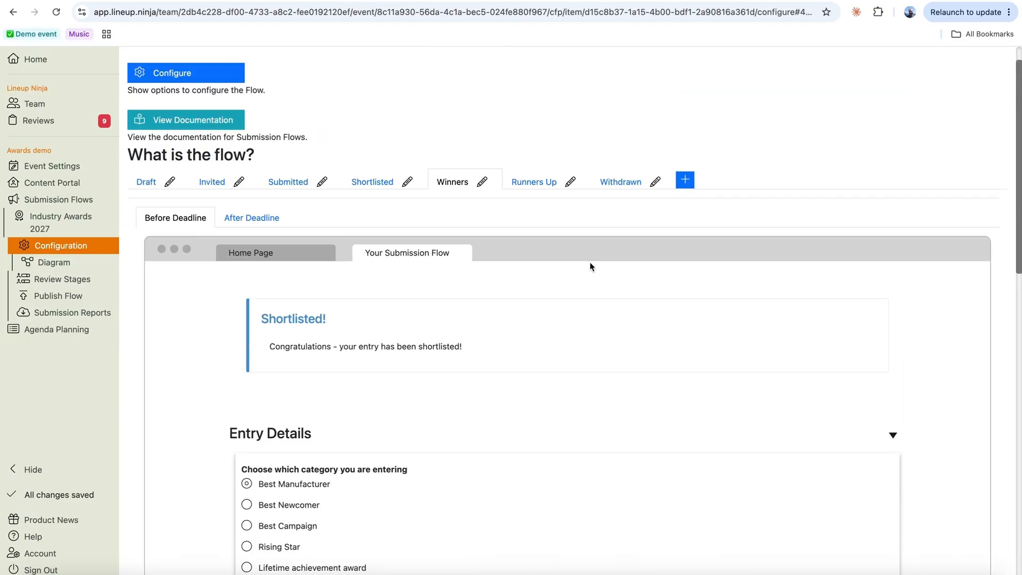
left_click(534, 182)
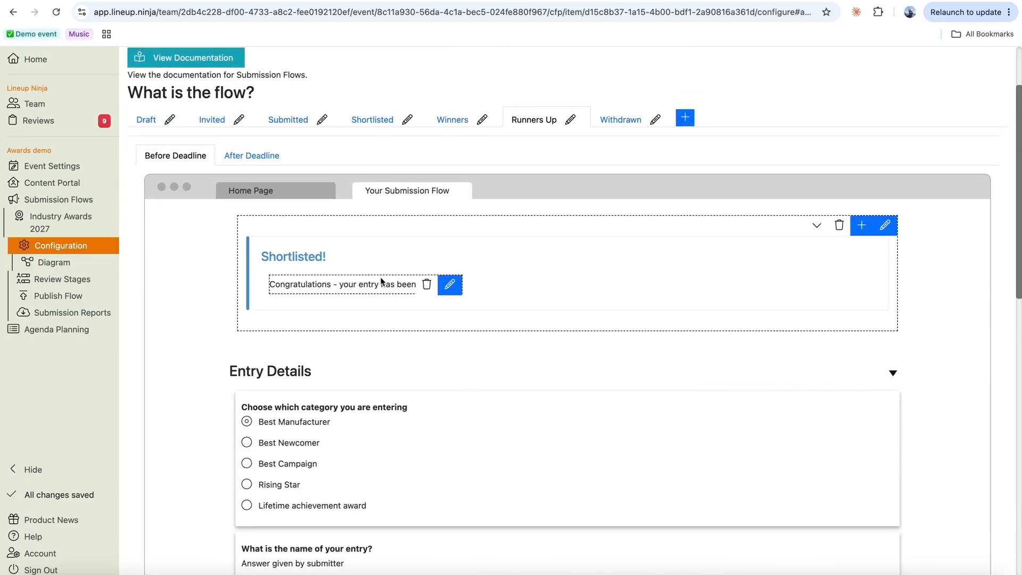
scroll(588, 364, "down", 5)
scroll(588, 364, "down", 7)
scroll(588, 364, "up", 14)
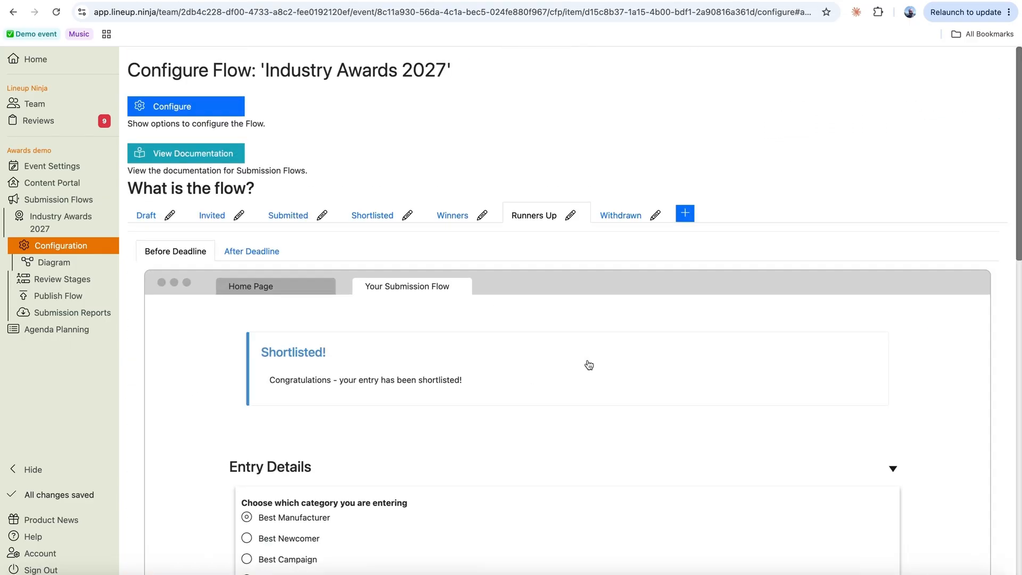
scroll(588, 364, "down", 2)
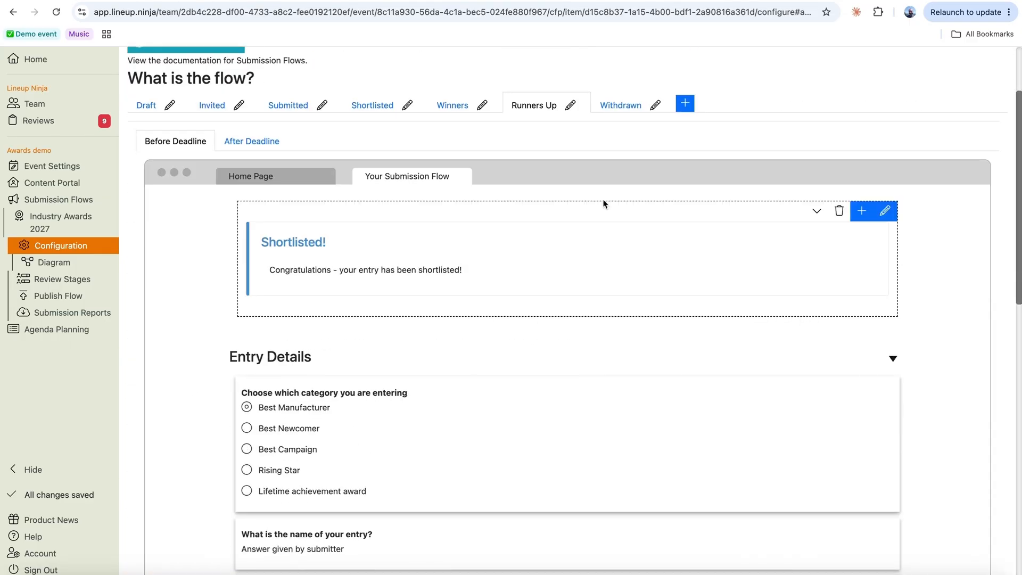
left_click(620, 105)
scroll(610, 375, "down", 2)
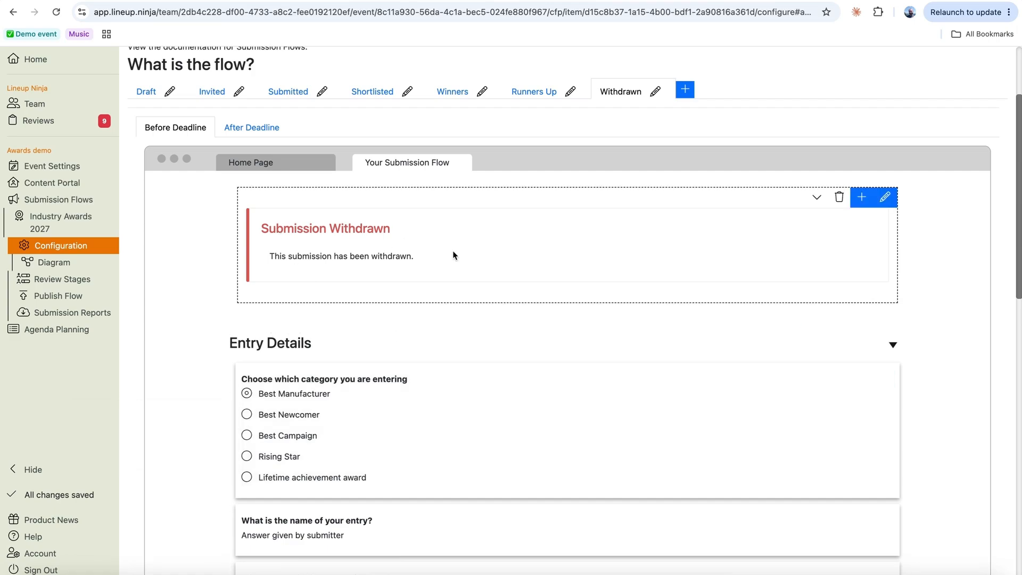
scroll(522, 384, "down", 1)
scroll(523, 384, "down", 10)
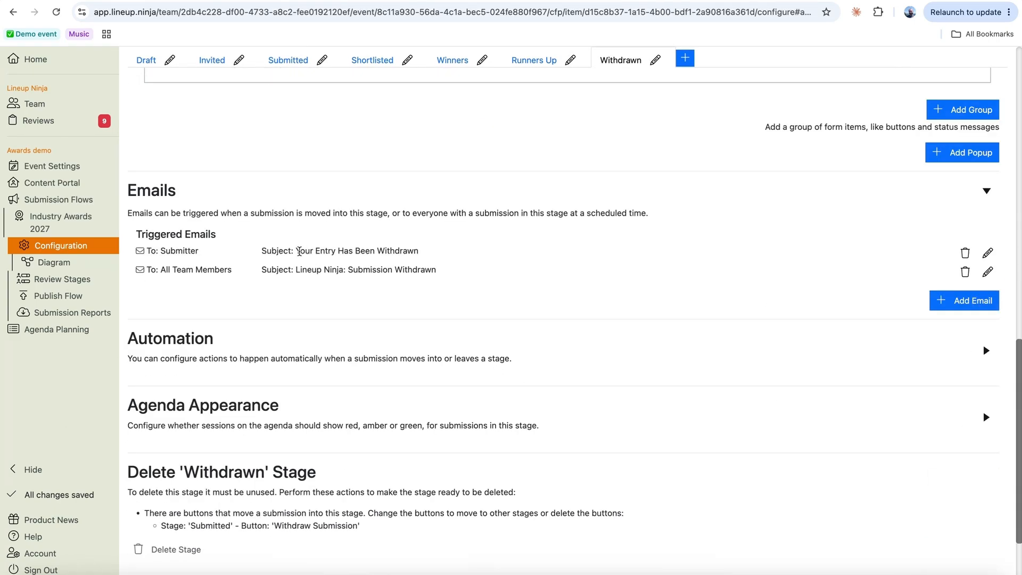
left_click_drag(295, 251, 454, 265)
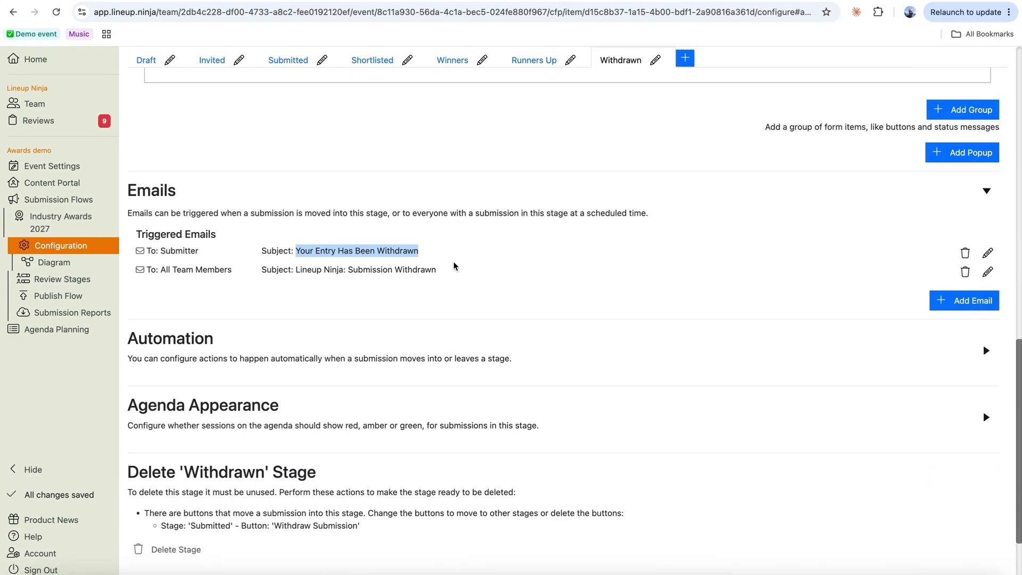
left_click_drag(295, 269, 442, 275)
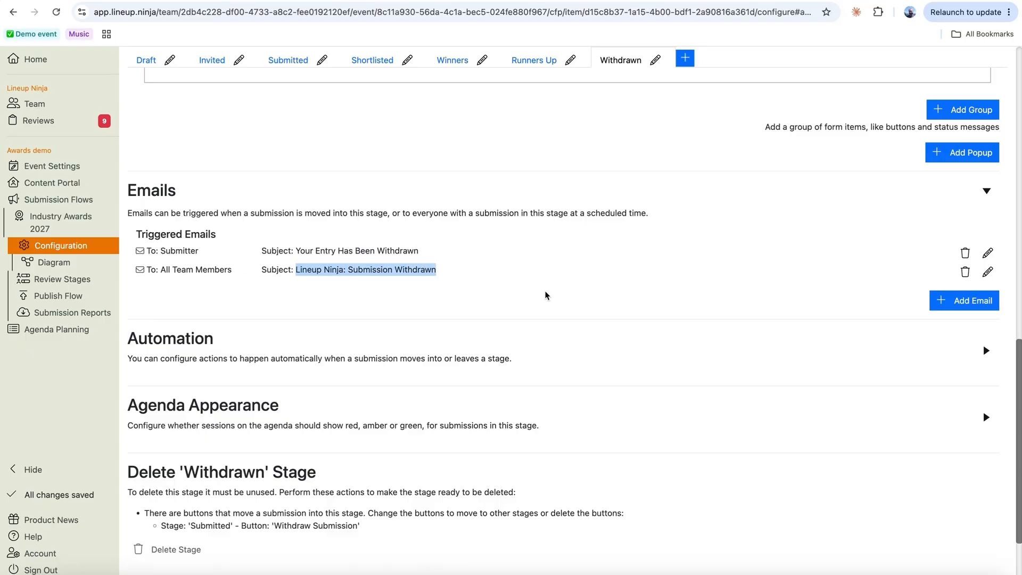
scroll(547, 296, "up", 14)
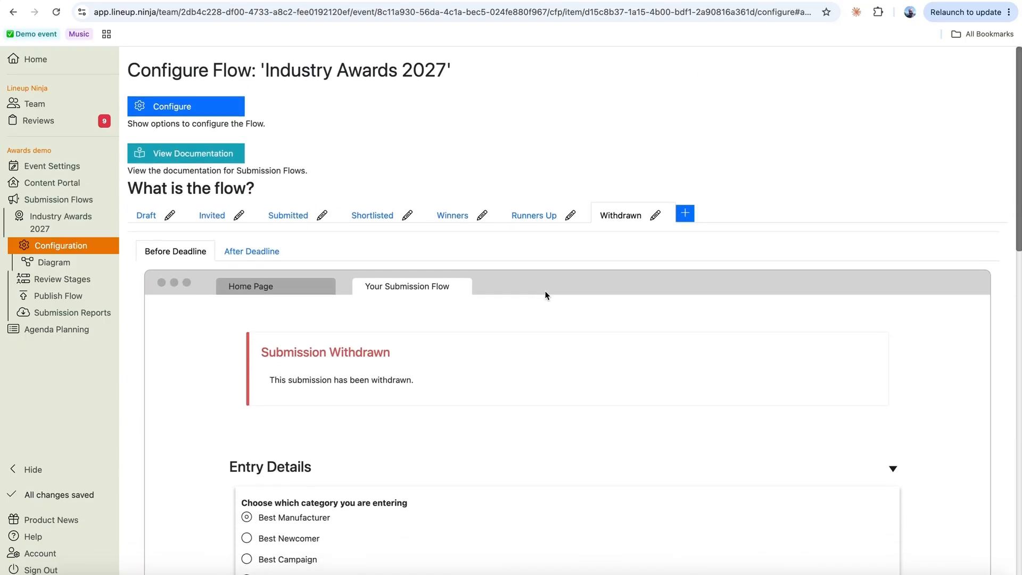
key("super+Tab")
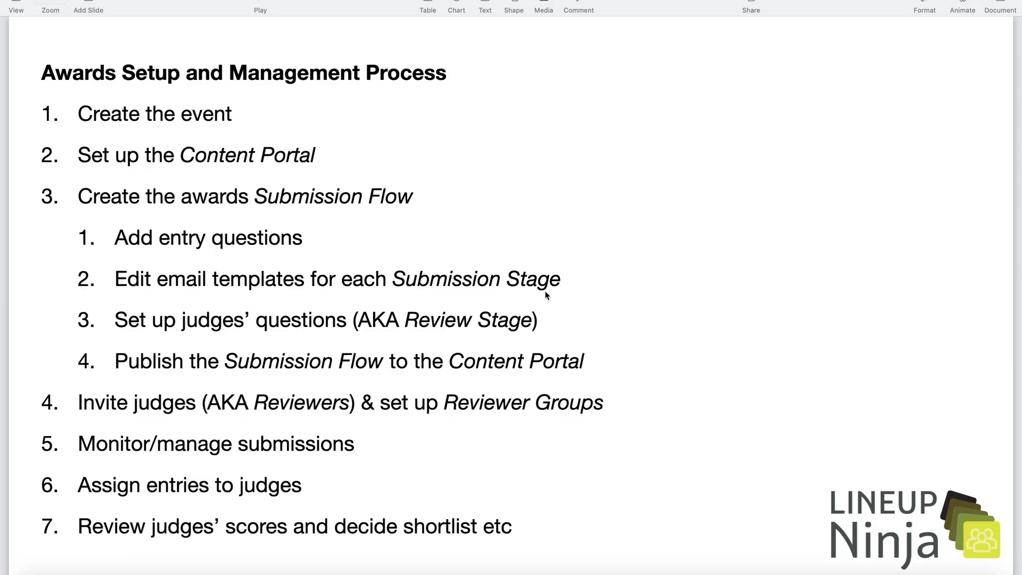
- Switch from the Keynote setup-steps slide back to Lineup Ninja in the browser
key("super+Tab")
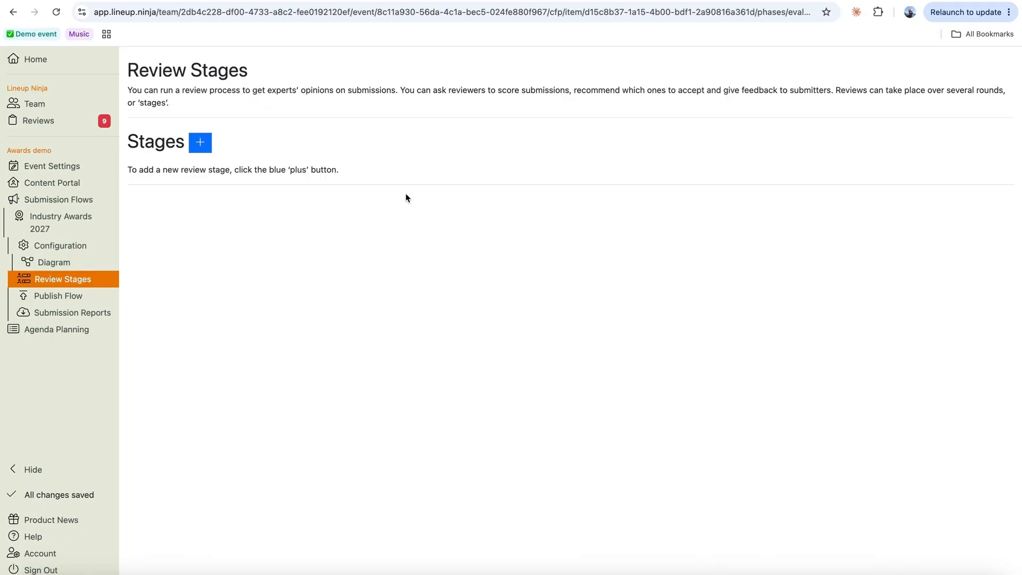
- Add a review stage called 'Judging' with its deadline on 14 July 2027
left_click(204, 143)
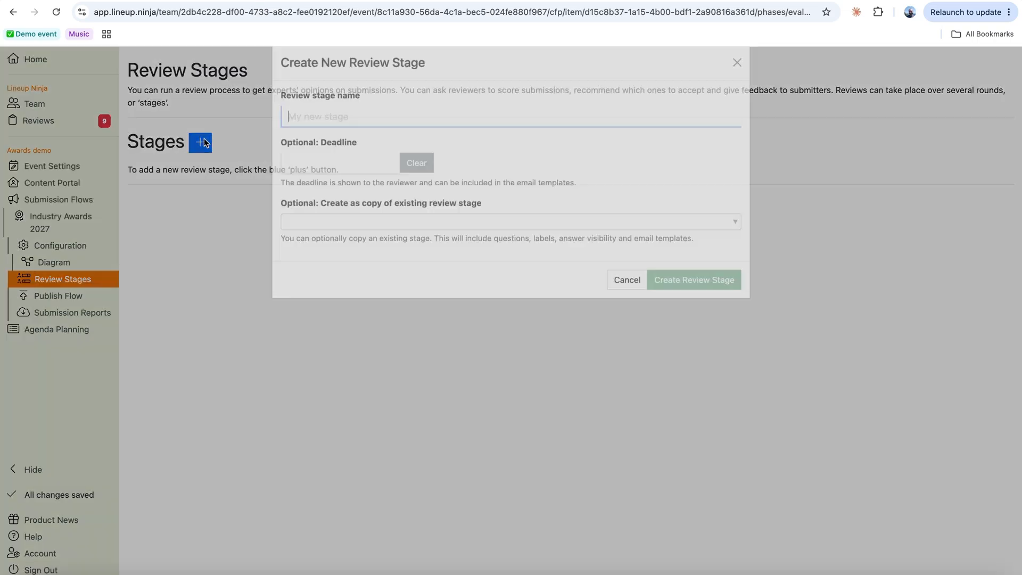
type("Judging")
left_click(332, 181)
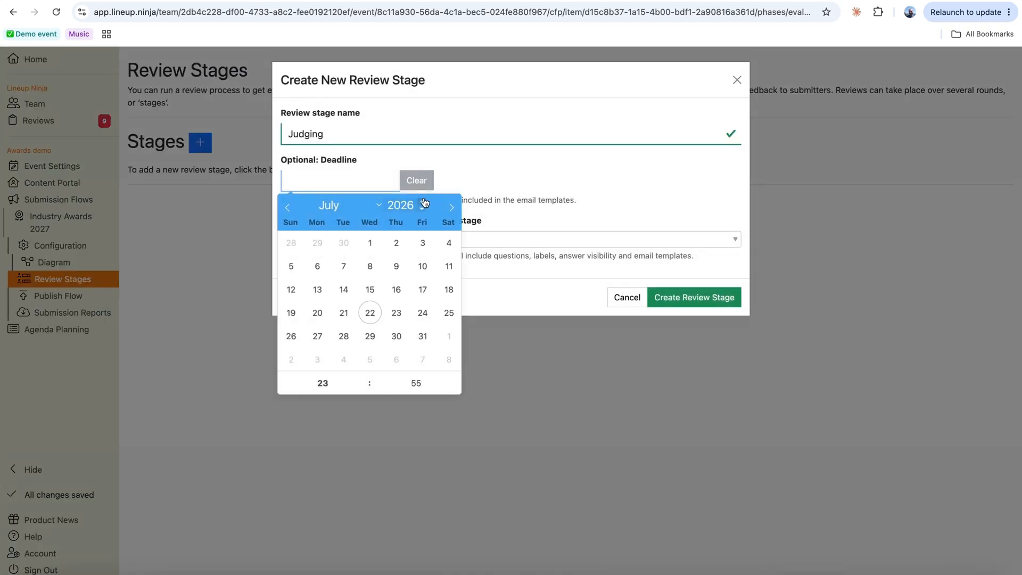
left_click(419, 202)
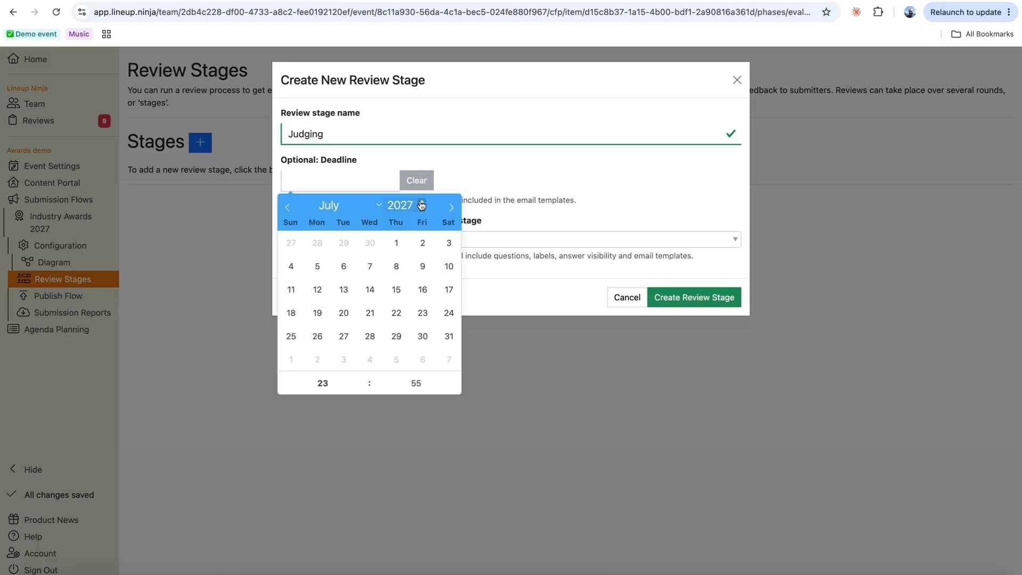
left_click(370, 290)
left_click(698, 301)
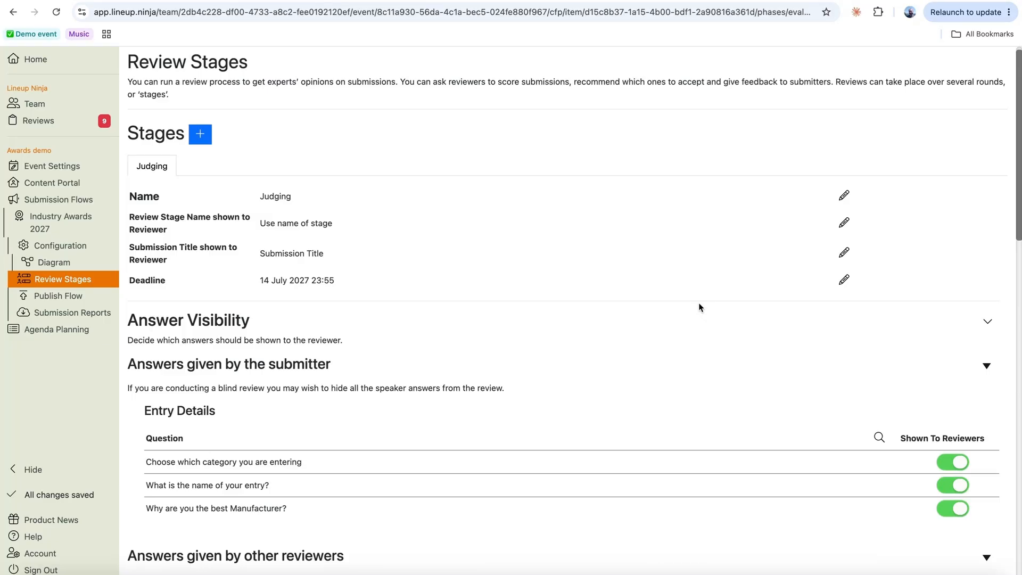
scroll(677, 351, "down", 3)
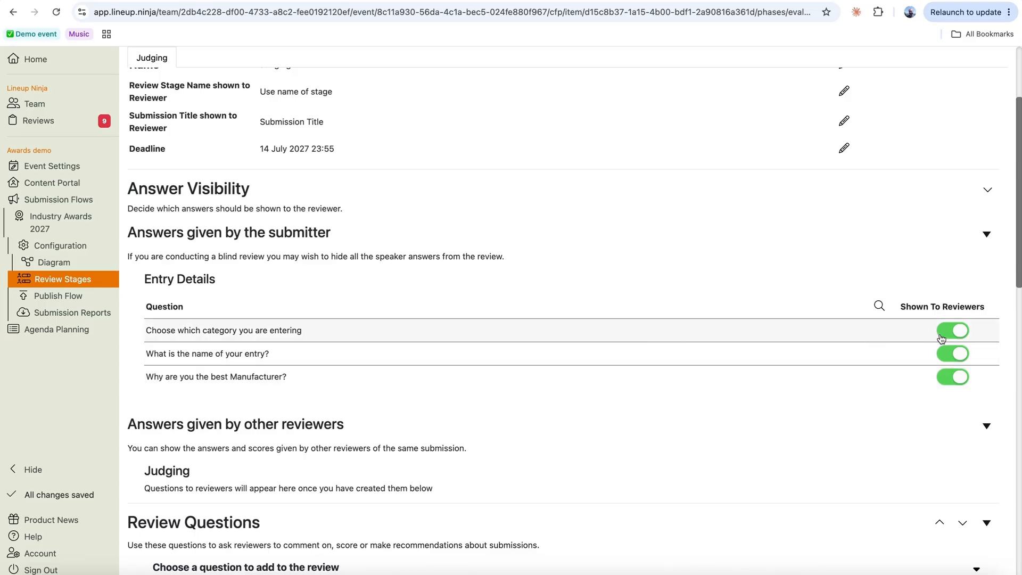
left_click_drag(145, 330, 345, 331)
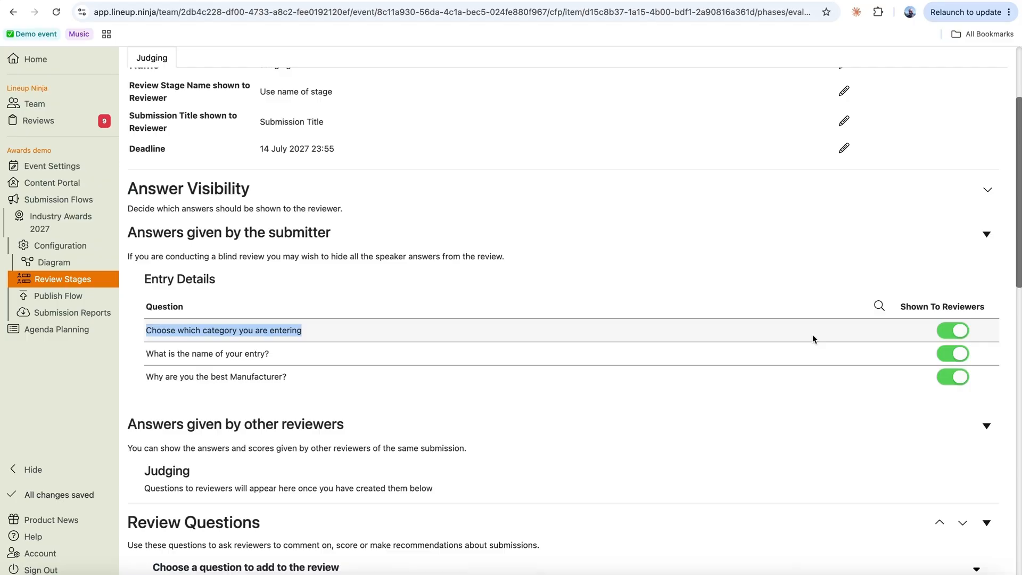
left_click(955, 333)
left_click(951, 331)
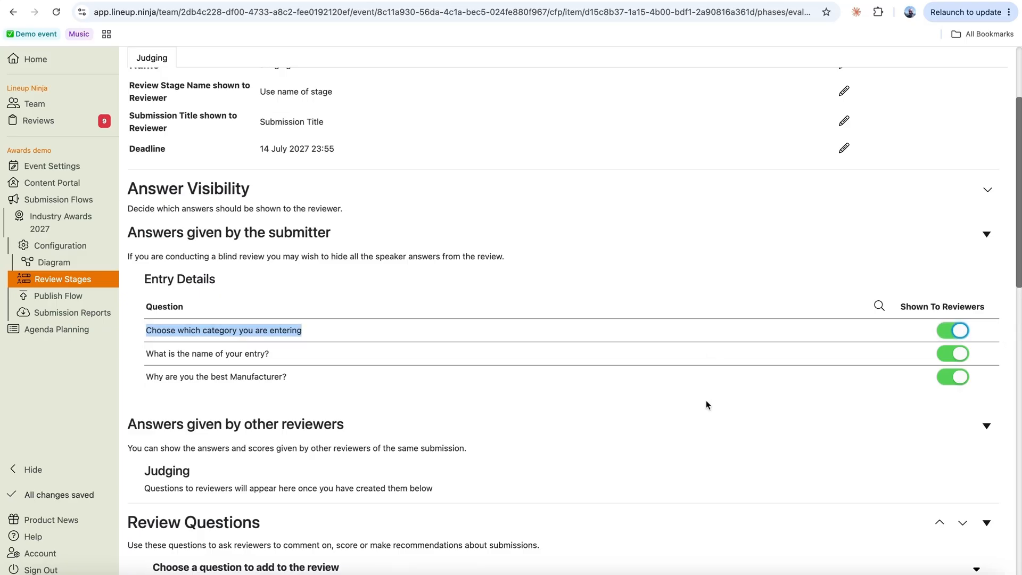
scroll(652, 385, "down", 5)
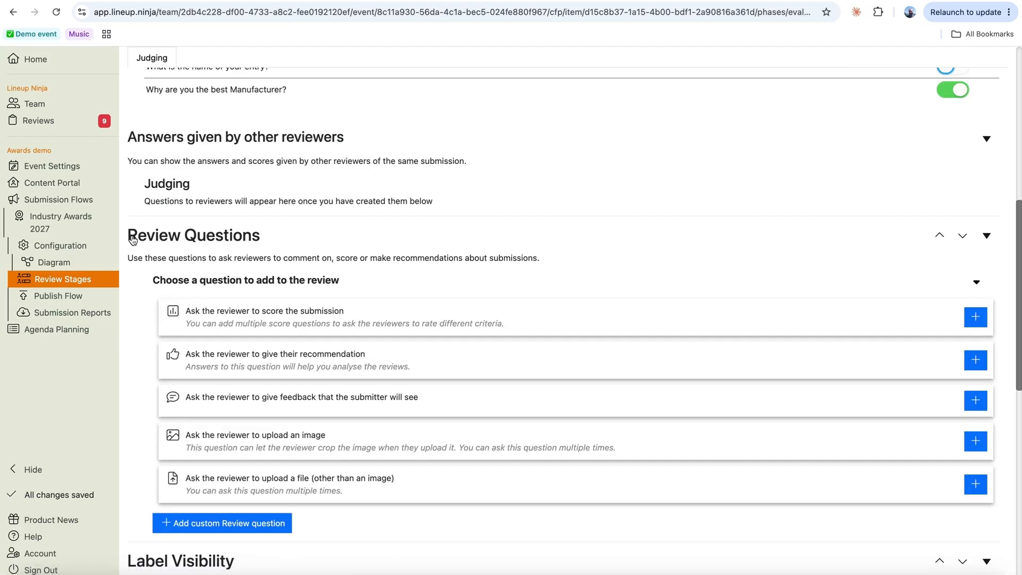
- Look over the recommendation and feedback question types, then add a reviewer scoring question
left_click_drag(132, 237, 274, 238)
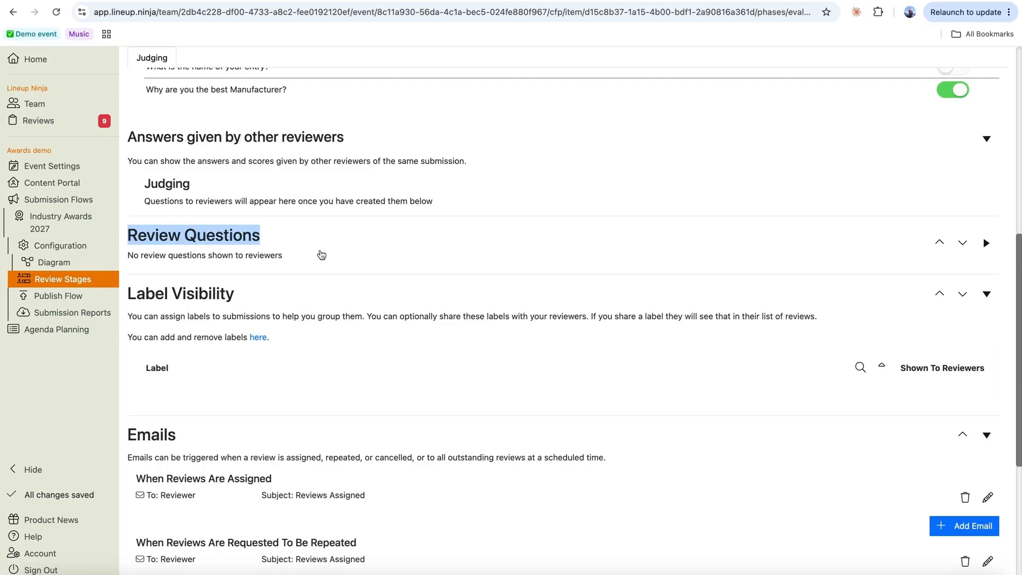
left_click(319, 233)
scroll(578, 286, "down", 3)
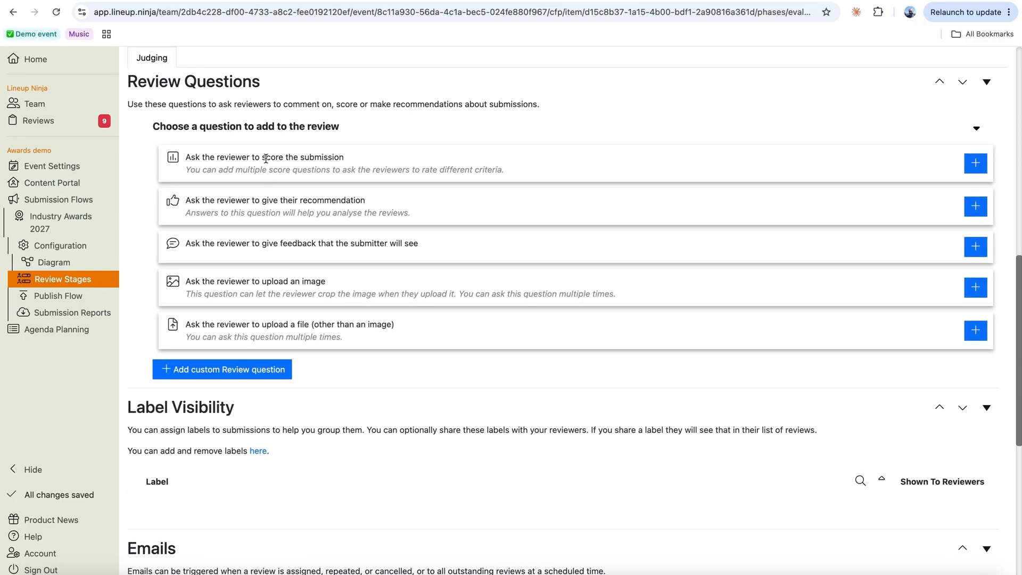
double_click(329, 199)
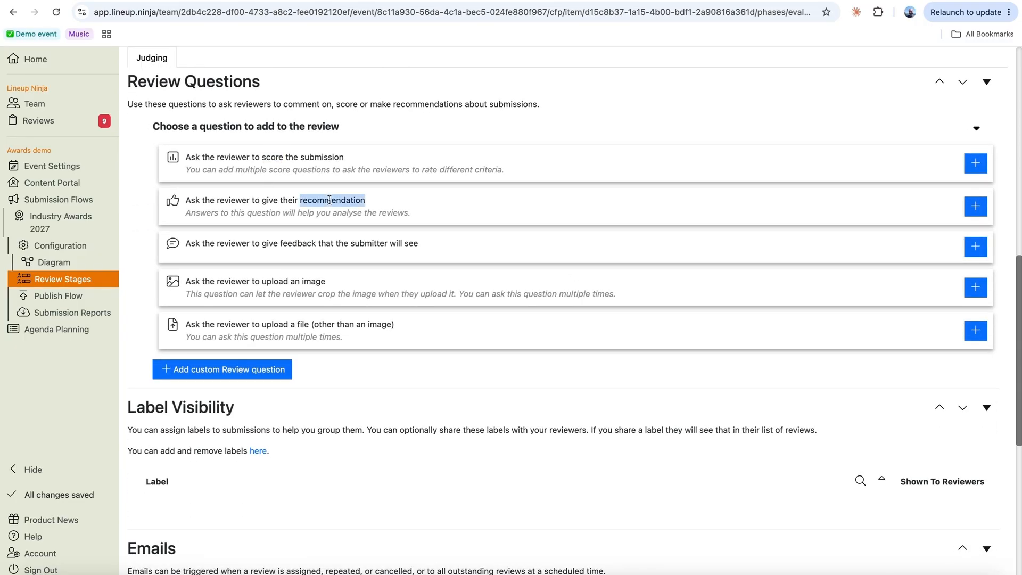
double_click(303, 243)
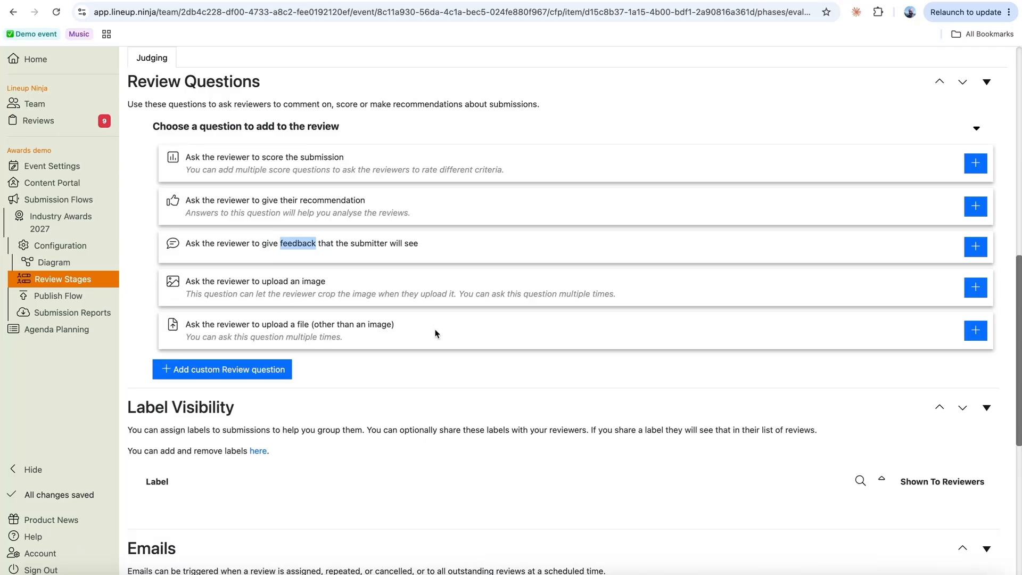
left_click(976, 164)
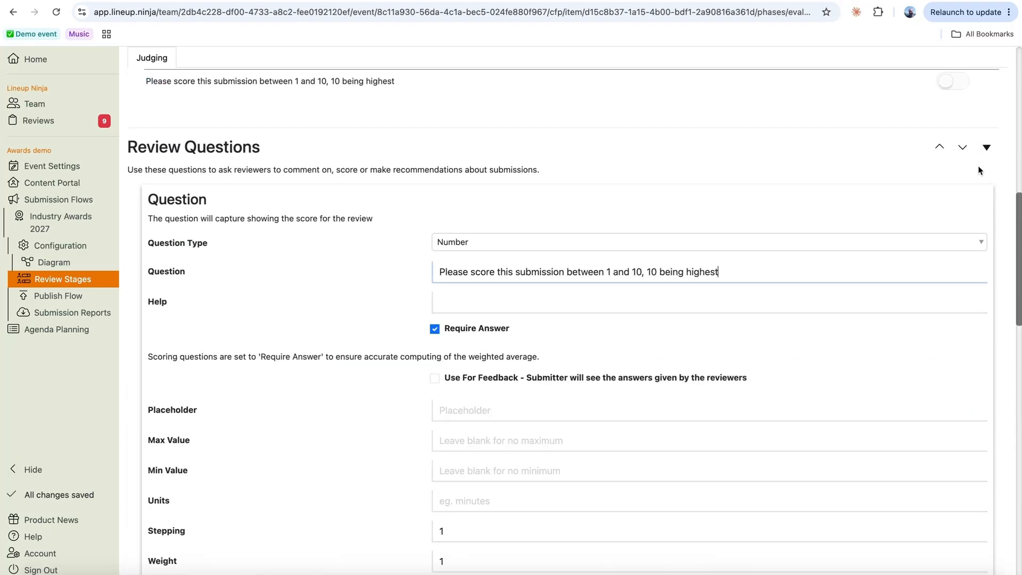
- Set the score question's maximum value to 5 and minimum value to 1
scroll(761, 375, "down", 2)
left_click_drag(439, 181, 728, 186)
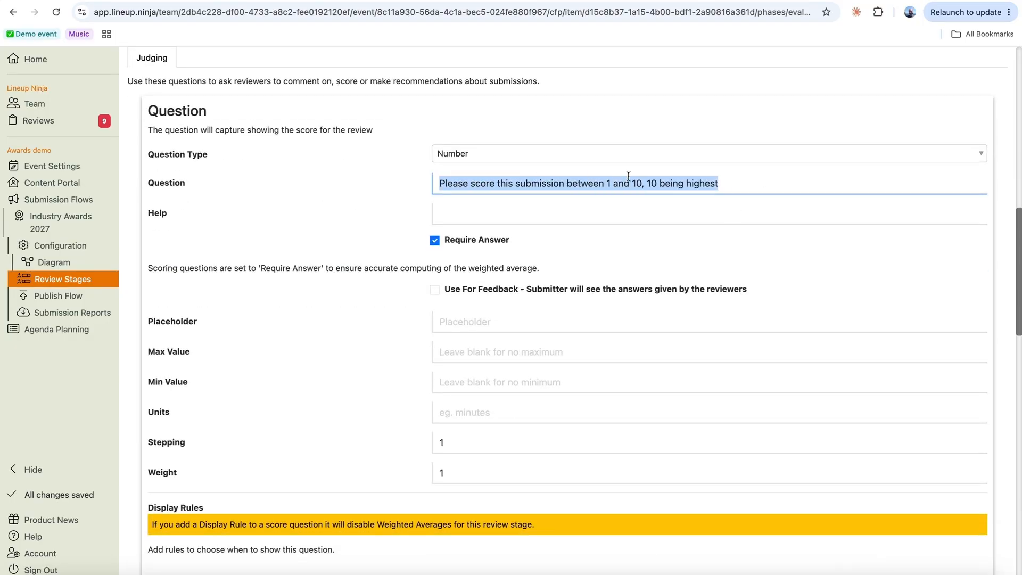
scroll(553, 351, "down", 2)
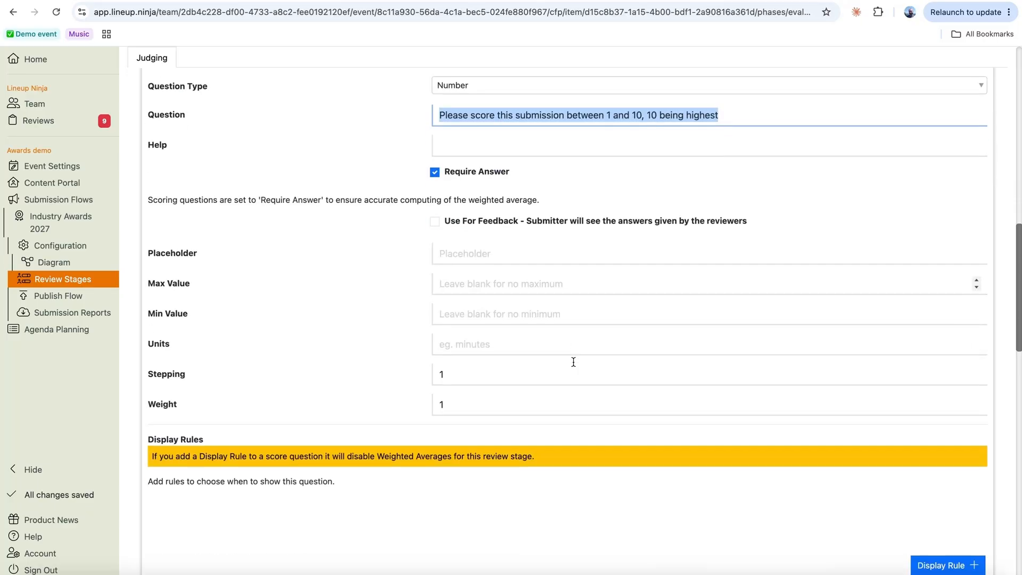
left_click(439, 278)
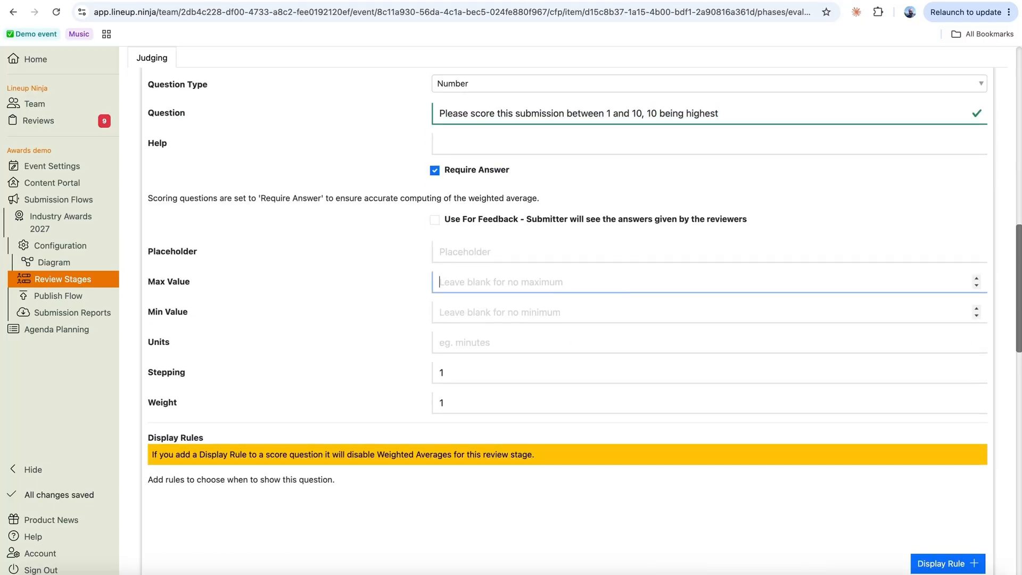
type("5")
key("Tab")
type("1")
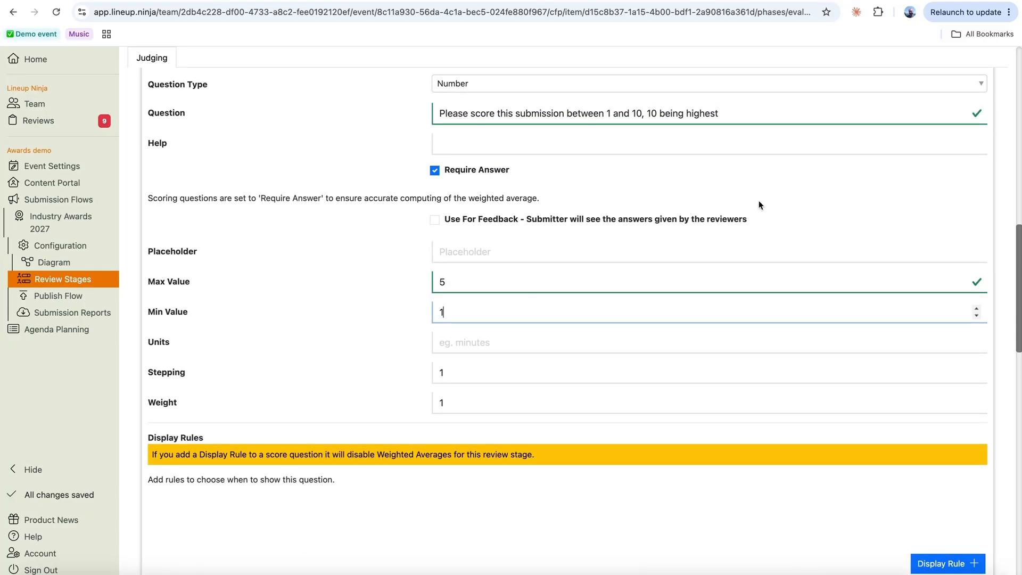
left_click(634, 113)
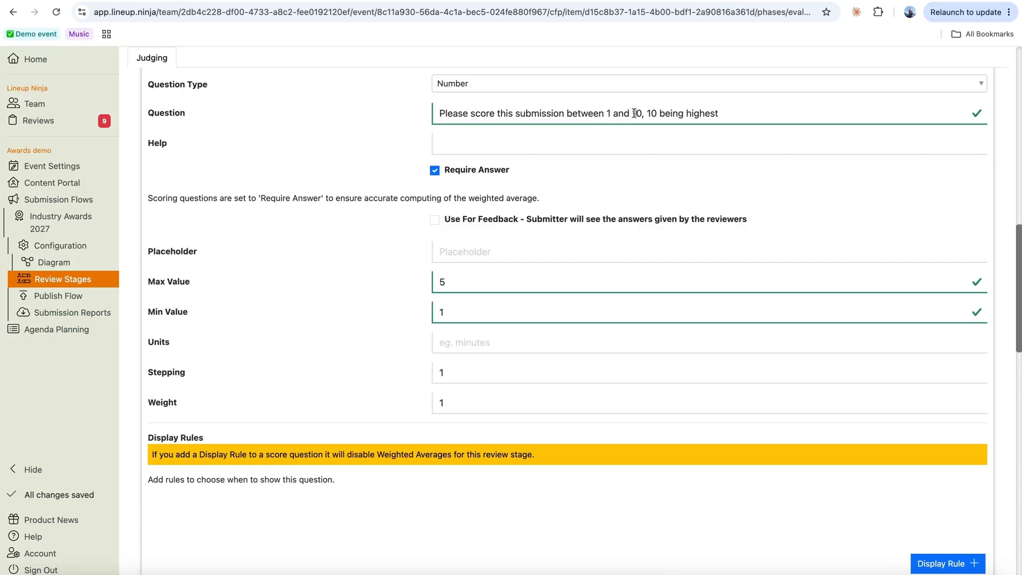
- Reword the question to 'Please score this entry from 1 to 5' and save it
left_click_drag(634, 113, 766, 112)
key("BackSpace")
key("alt+BackSpace")
key("alt+BackSpace")
key("alt+BackSpace")
key("alt+BackSpace")
key("alt+BackSpace")
key("alt+BackSpace")
key("alt+BackSpace")
type("score ")
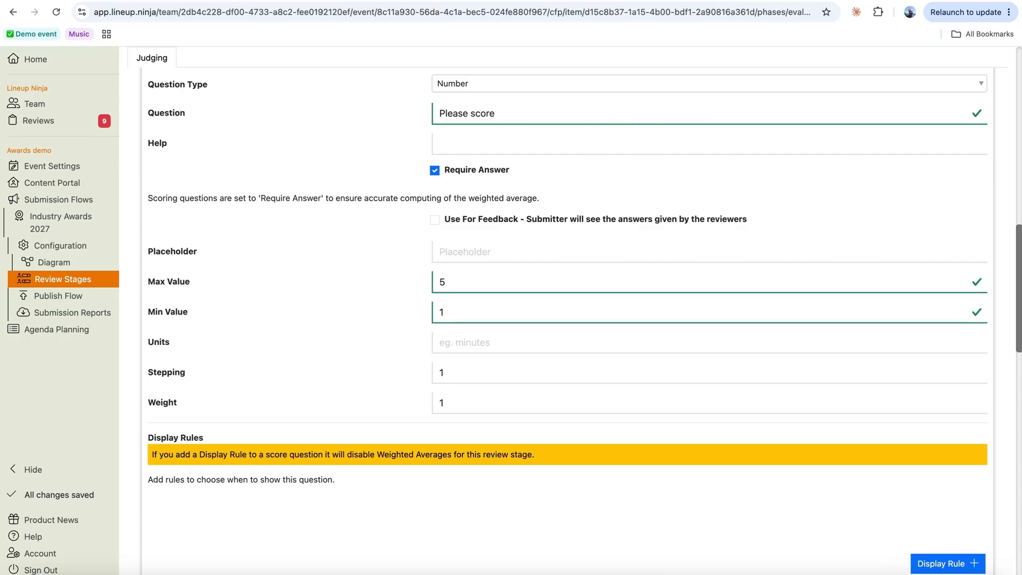
type("this entry from 1 to 5")
scroll(885, 171, "down", 3)
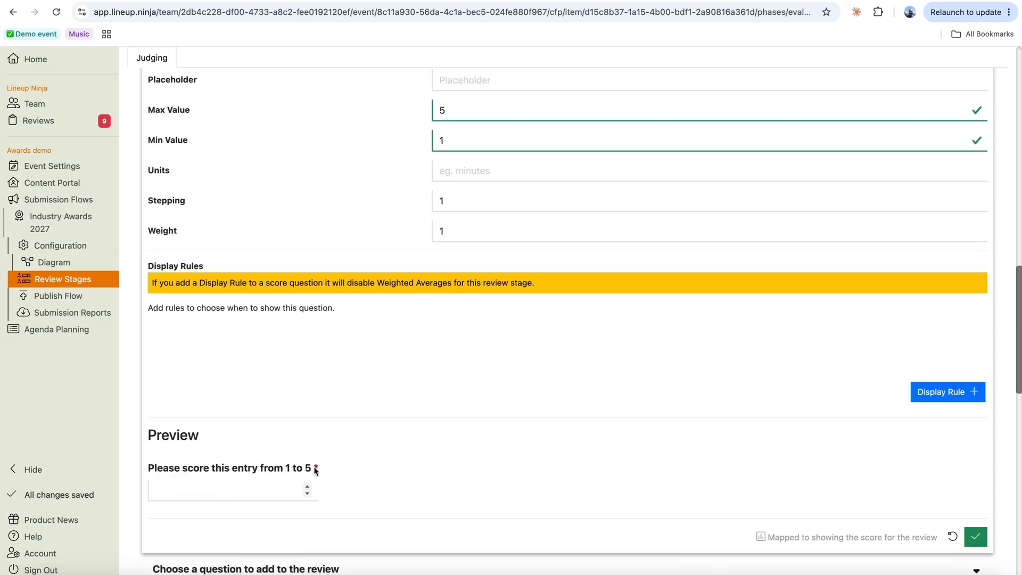
left_click(449, 111)
left_click(437, 231)
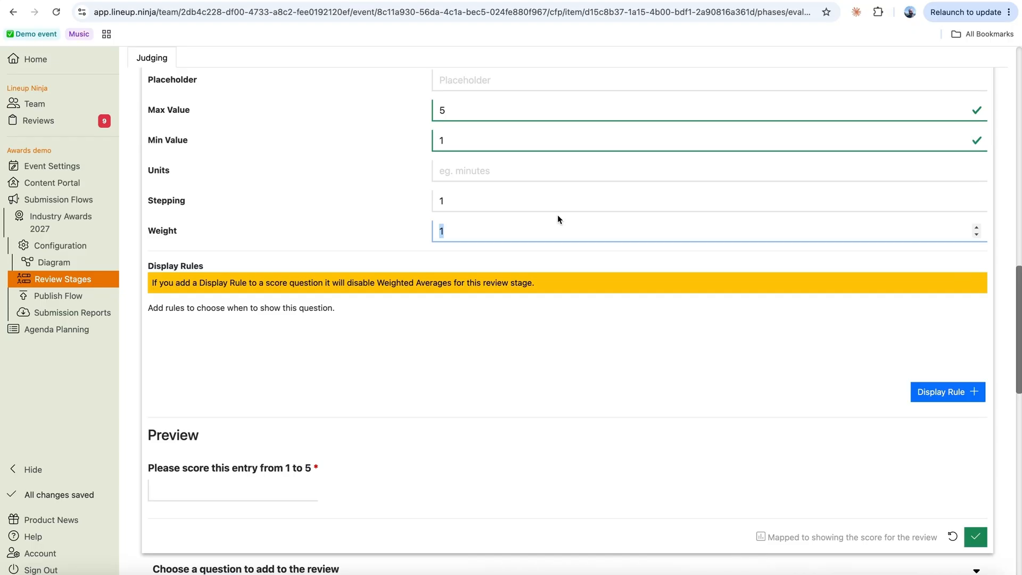
scroll(592, 320, "down", 3)
left_click(976, 401)
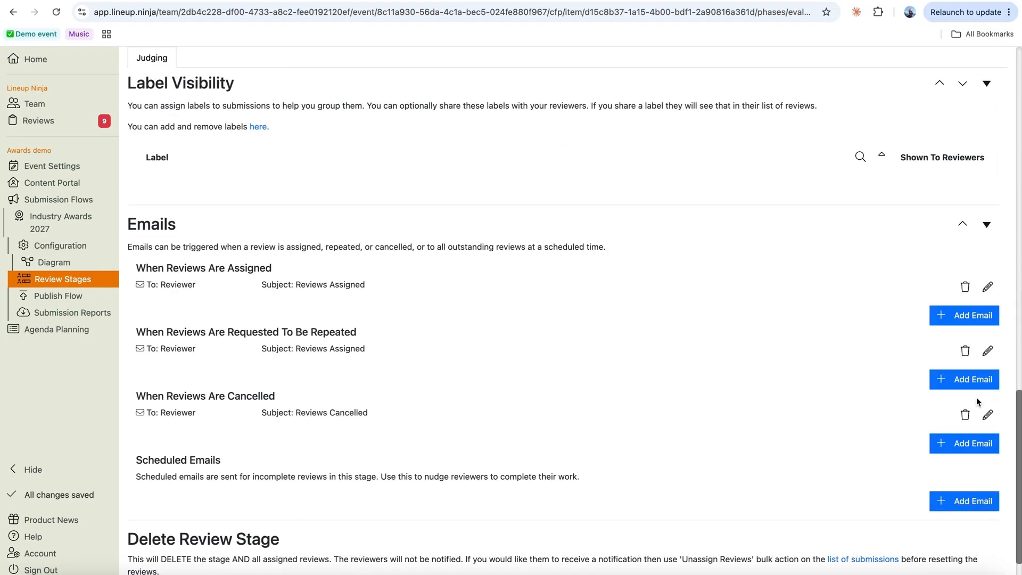
- Add a reviewer recommendation question to the Judging stage
scroll(790, 363, "up", 10)
scroll(662, 388, "down", 2)
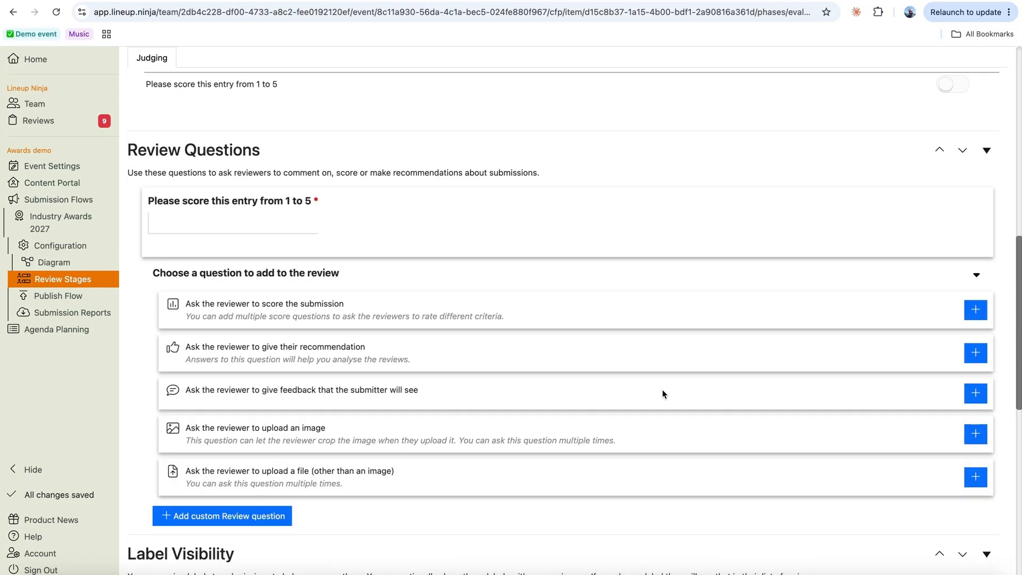
left_click(975, 353)
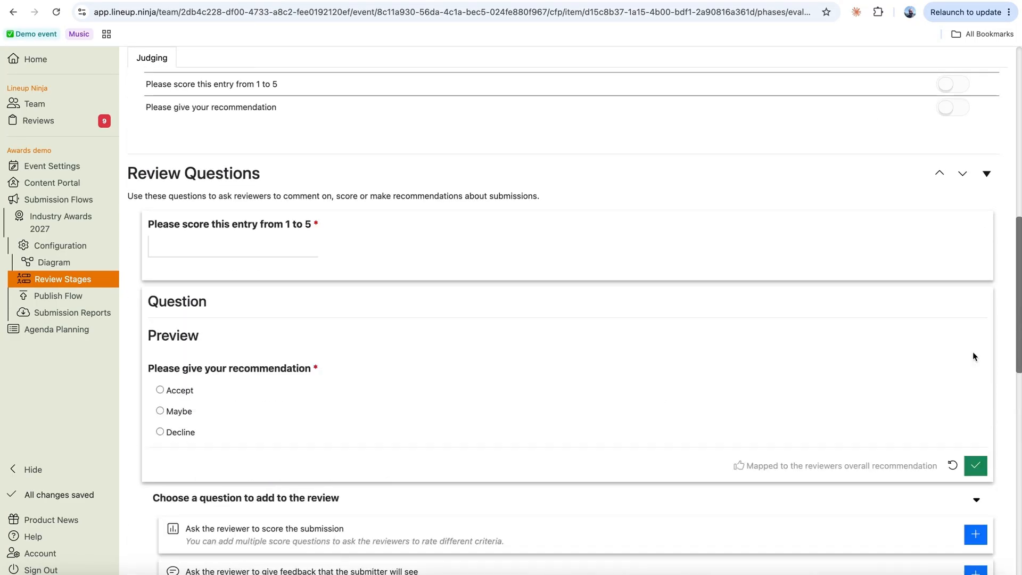
- Relabel Accept, Maybe and Decline as Winner, Runner-up and Better luck next year
scroll(746, 427, "down", 3)
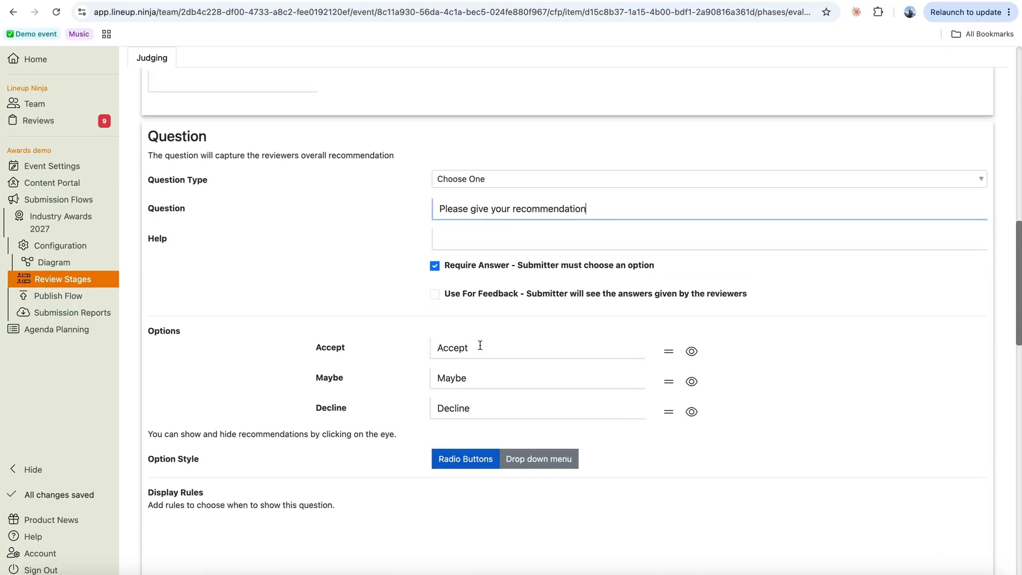
left_click_drag(480, 345, 418, 347)
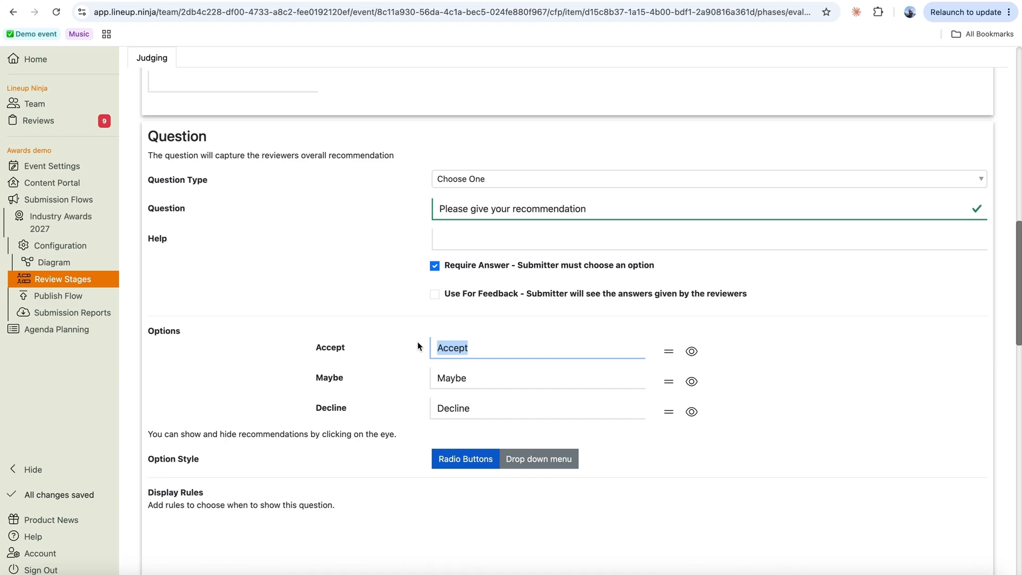
type("Winner")
key("Tab")
type("Runner-up")
key("Tab")
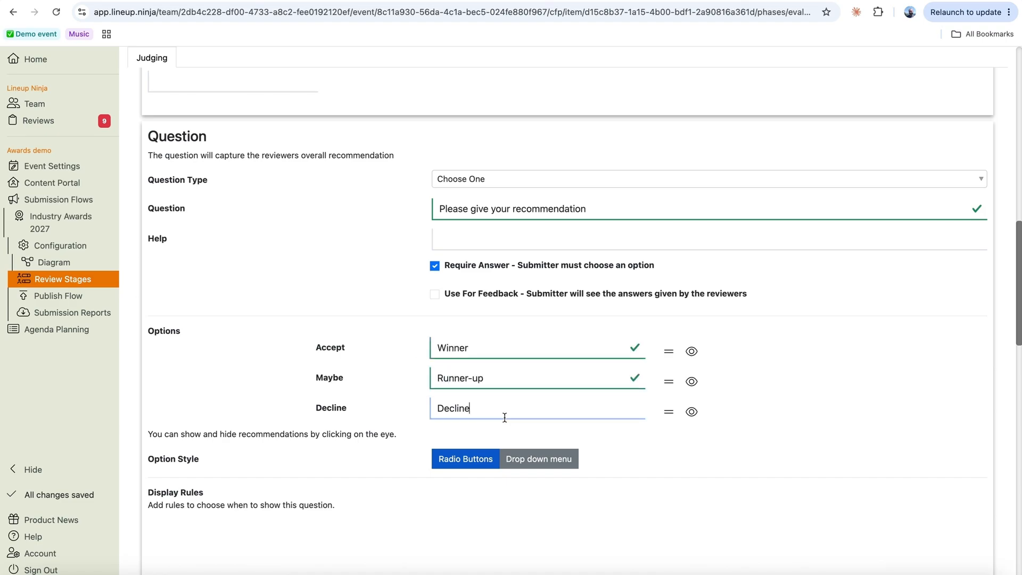
type("Better luck next year")
key("Return")
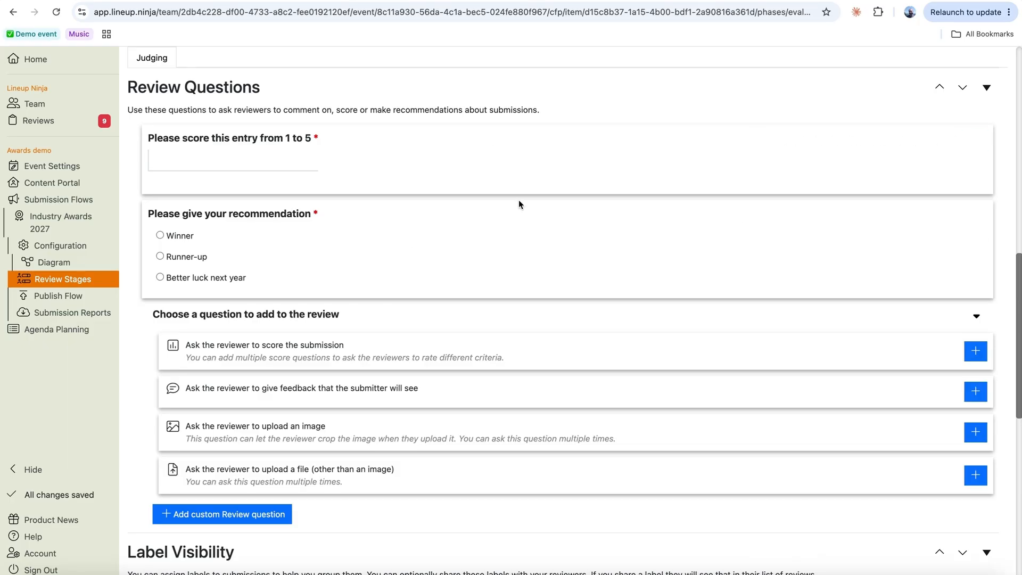
key("super+Tab")
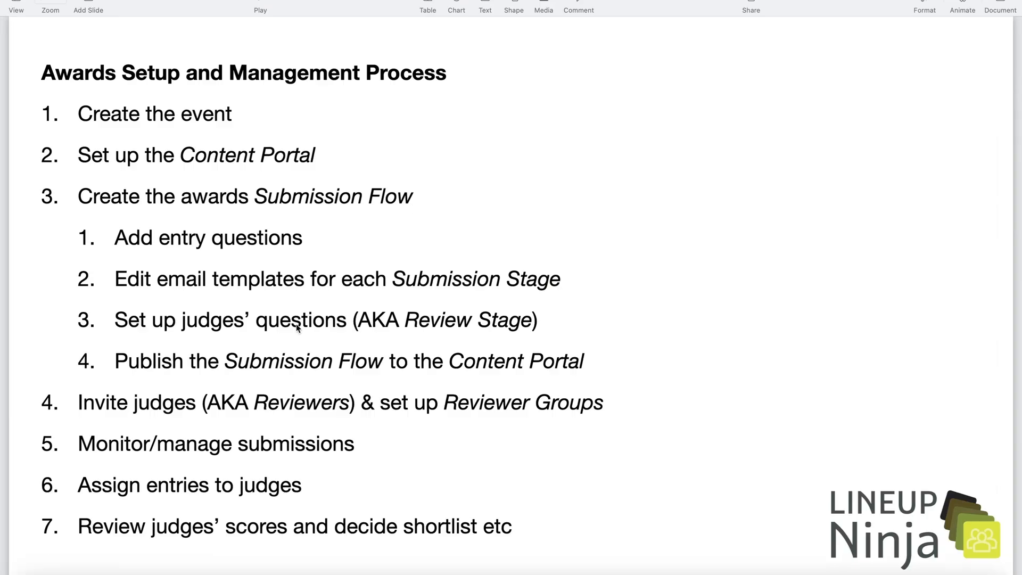
key("super+Tab")
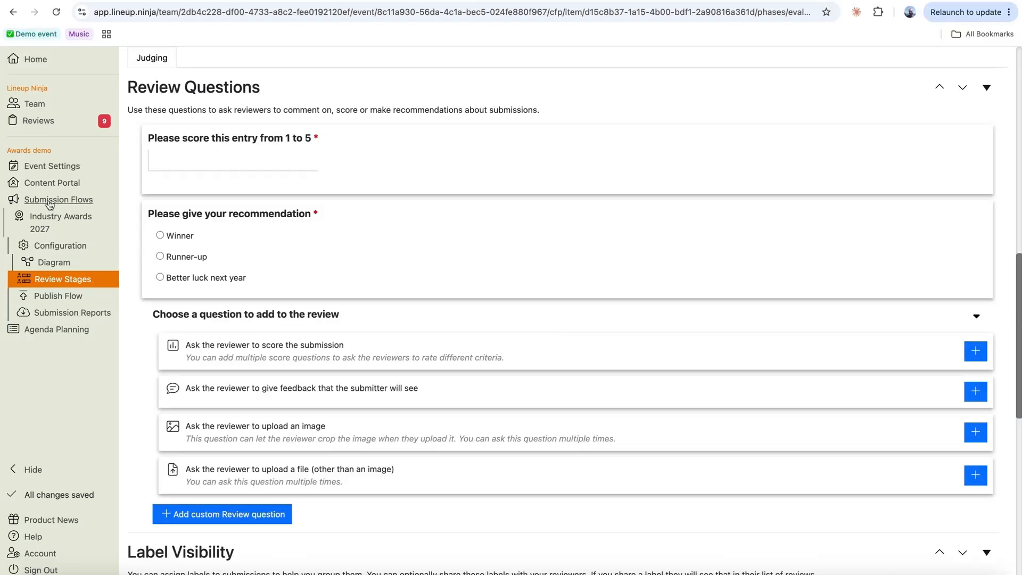
- Show Open Calls For Content in the Content Portal preview, with the unpublished Industry Awards 2027 card
left_click(52, 182)
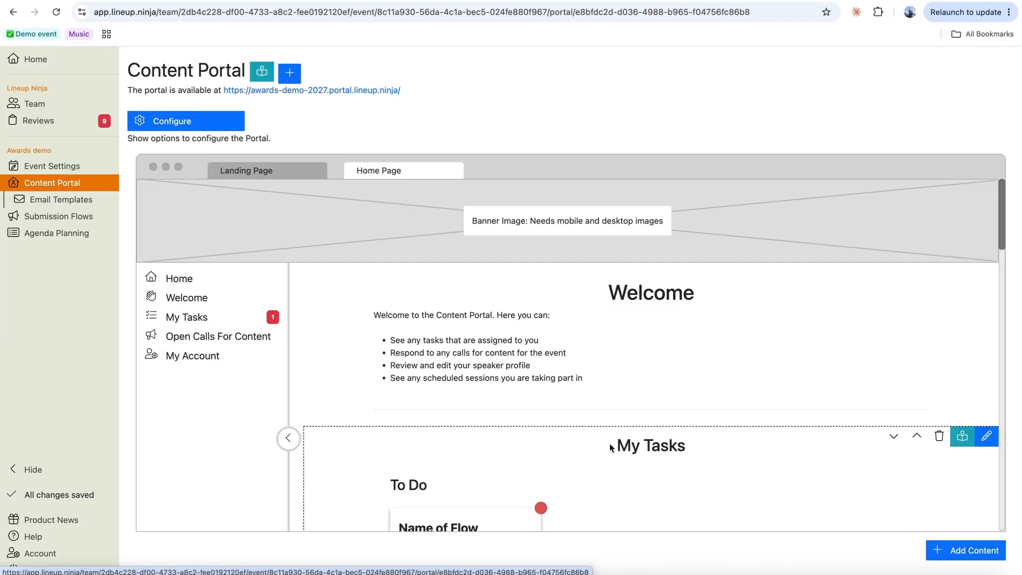
scroll(608, 447, "down", 2)
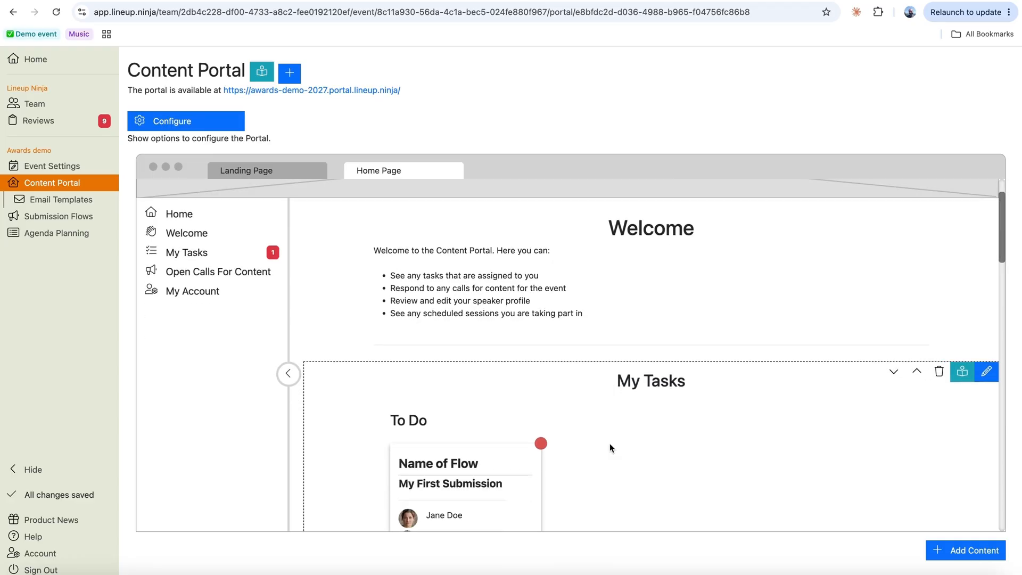
left_click(220, 273)
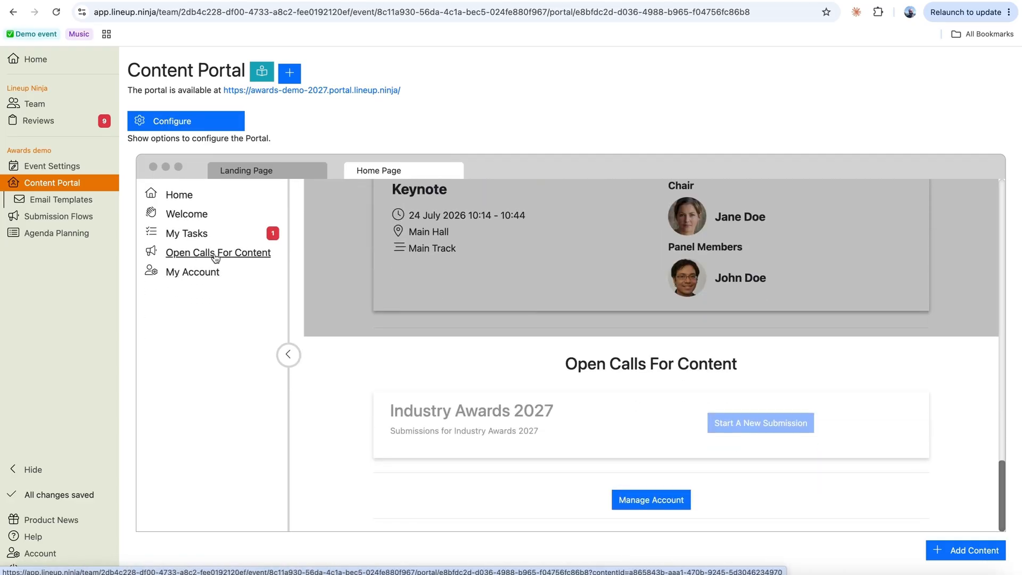
mouse_move(417, 404)
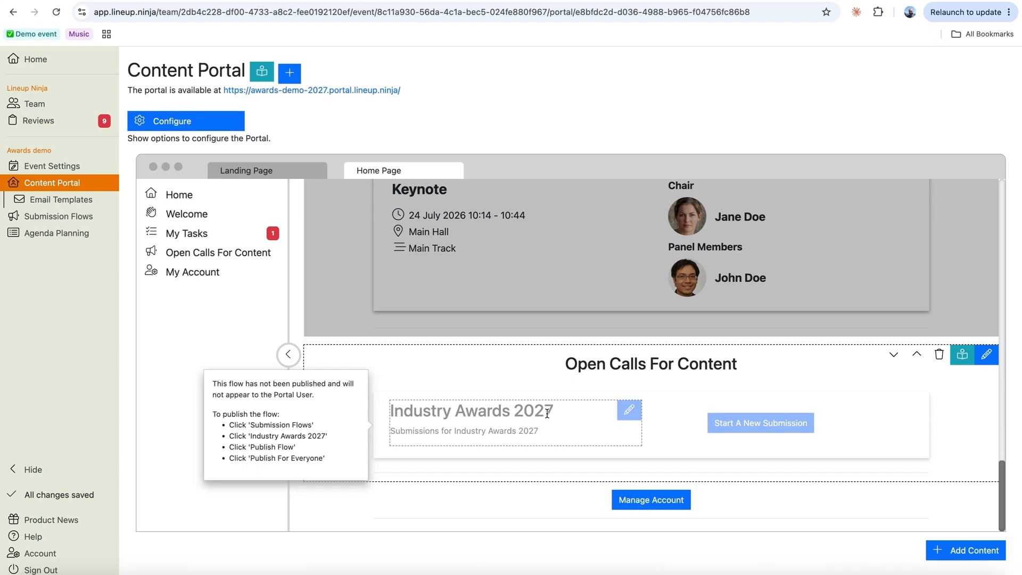
- Publish the Industry Awards 2027 submission flow for everyone
left_click(55, 200)
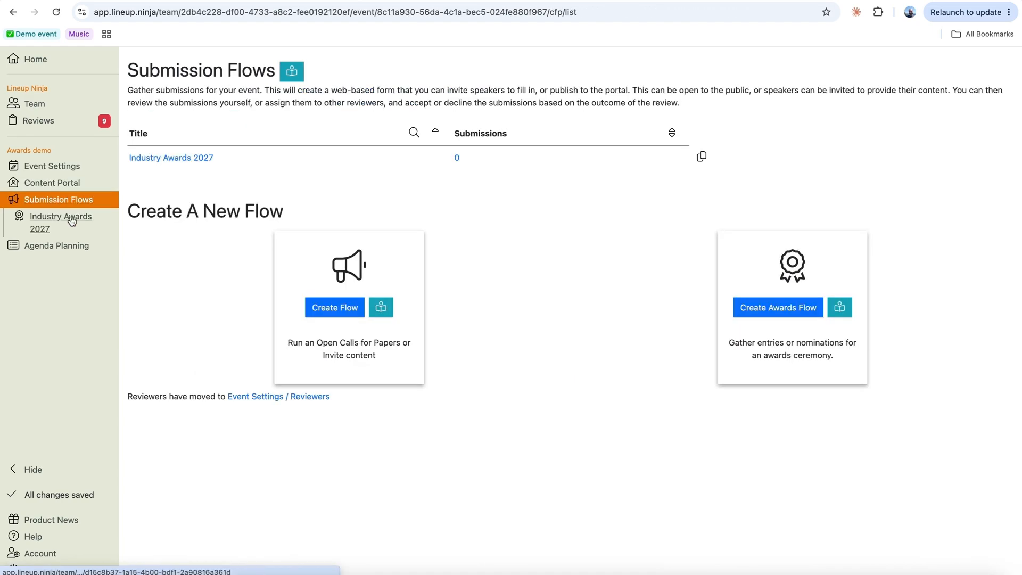
left_click(72, 221)
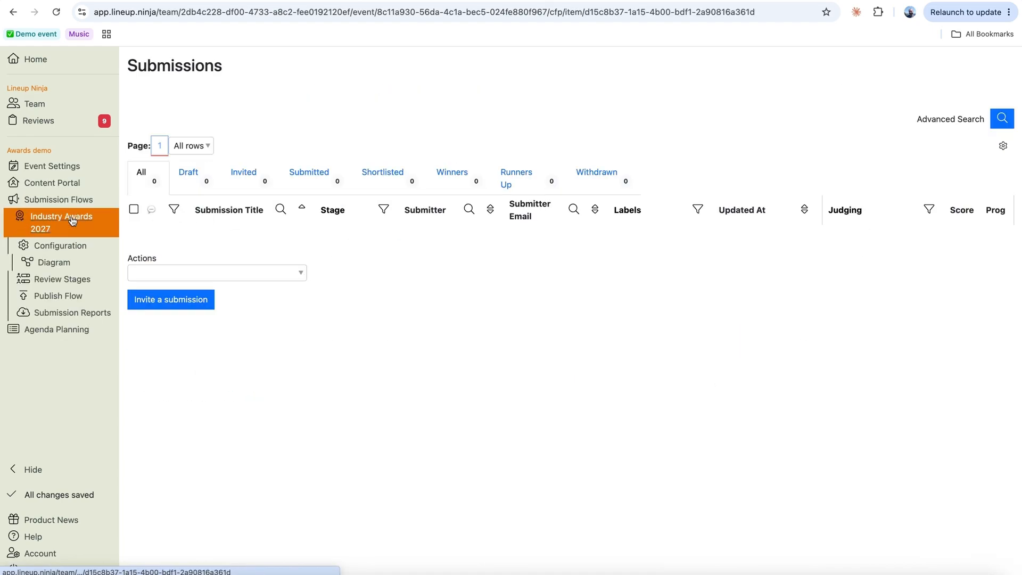
left_click(70, 296)
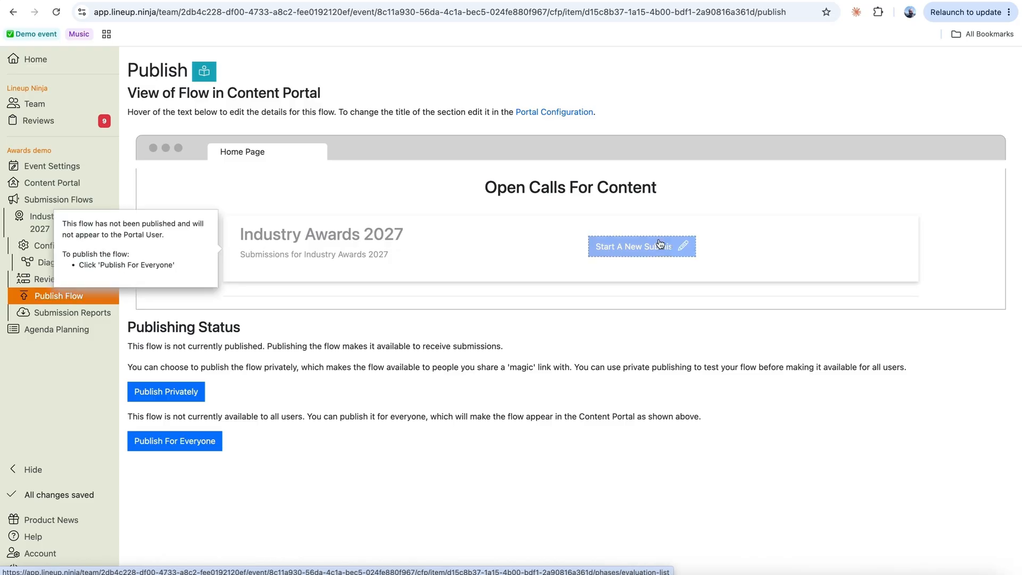
left_click(179, 442)
mouse_move(422, 250)
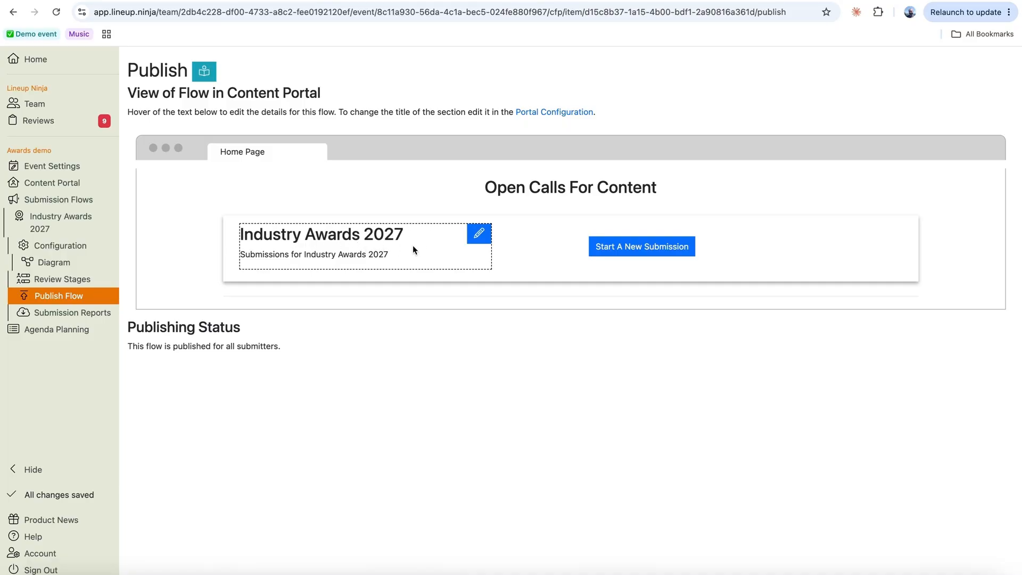
- Change the flow's button text from 'Start A New Submission' to 'Start A New Entry', then return to Content Portal
left_click(683, 246)
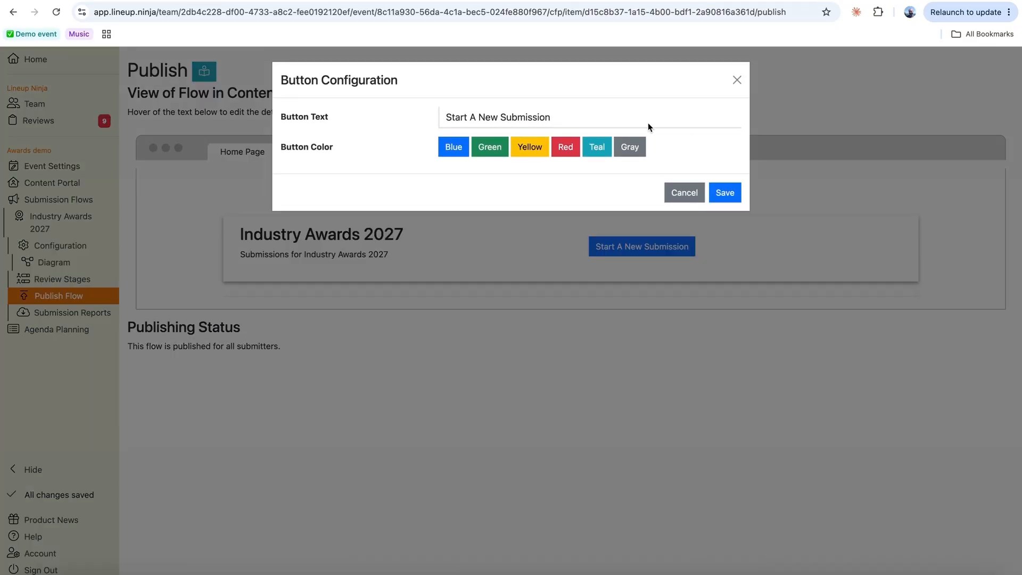
left_click(525, 110)
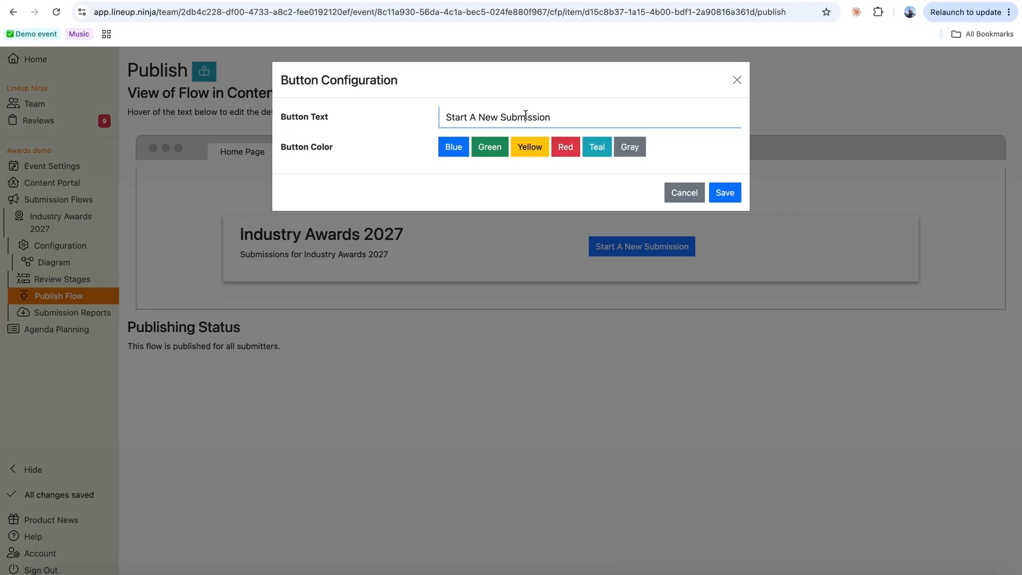
double_click(525, 119)
type("Entry")
left_click(725, 193)
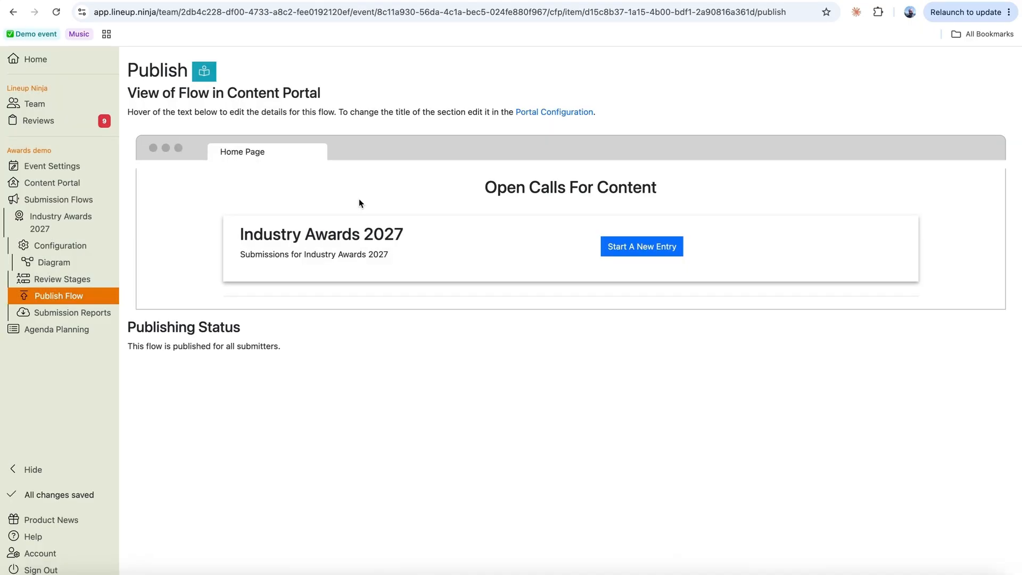
left_click(49, 187)
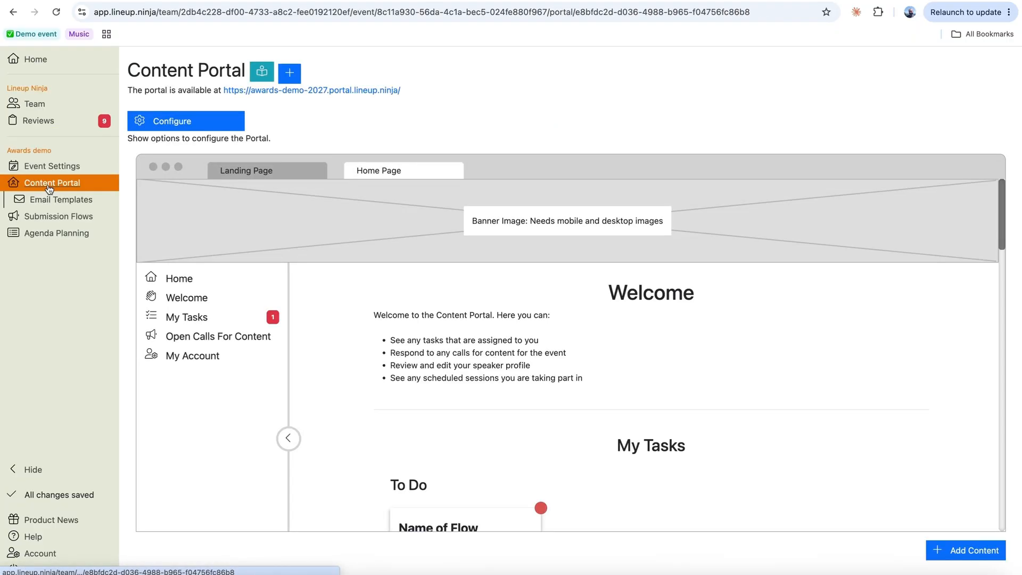
- Check that Open Calls For Content offers Start A New Entry, then open the Awards demo event settings
left_click(233, 337)
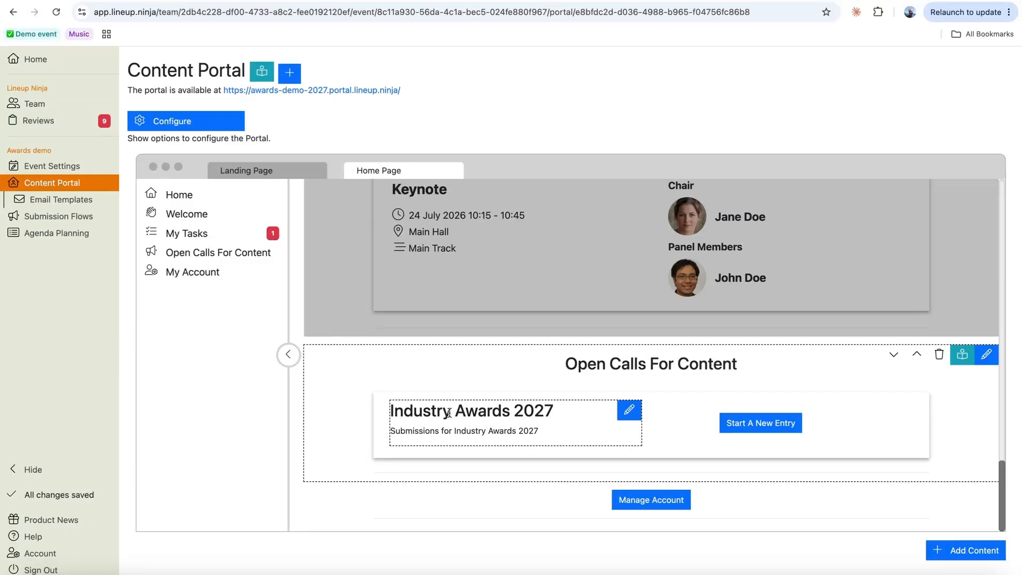
left_click(45, 170)
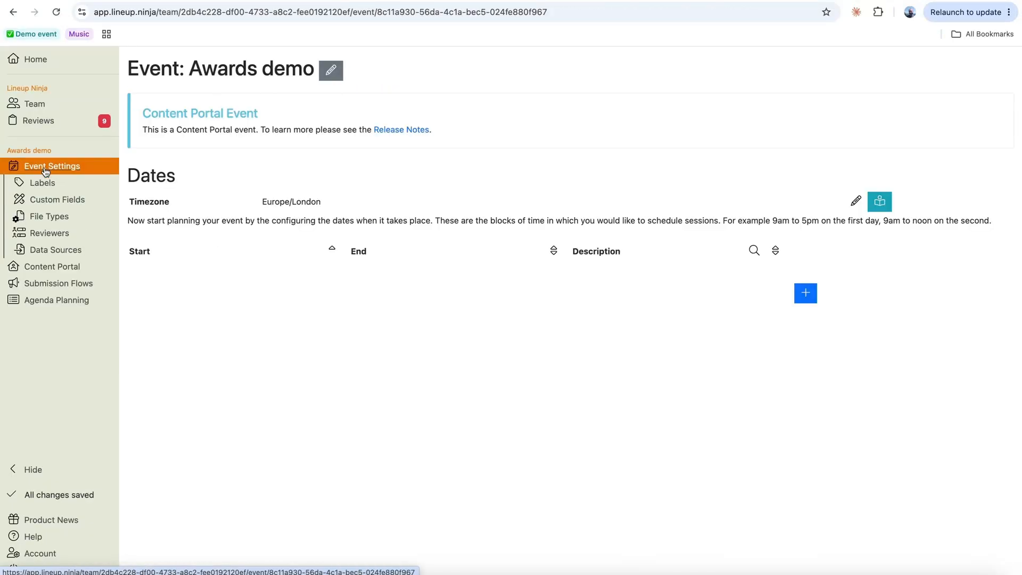
- Add two reviewers with their names and e-mail addresses, then start a new reviewer group
left_click(49, 234)
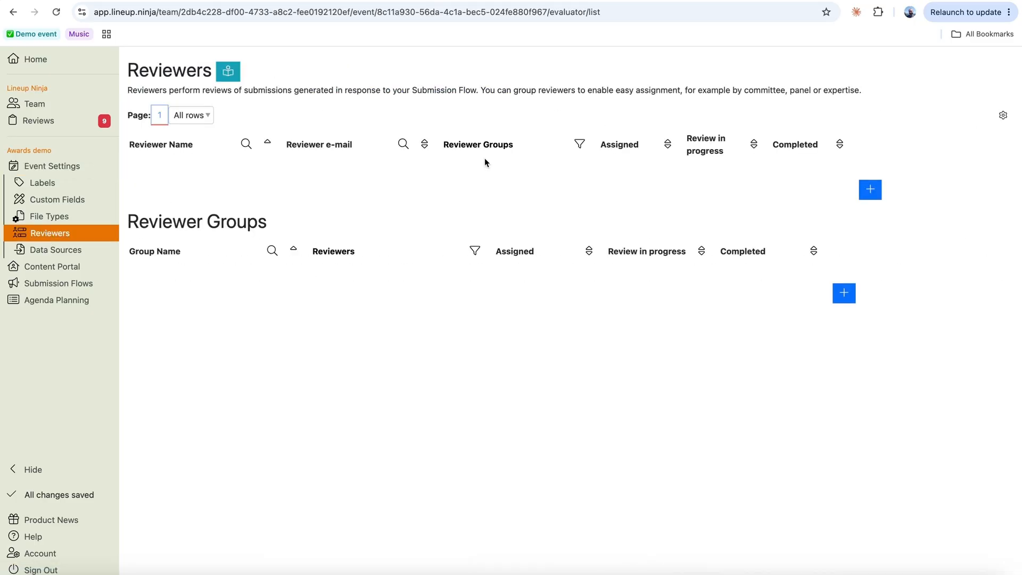
left_click(871, 191)
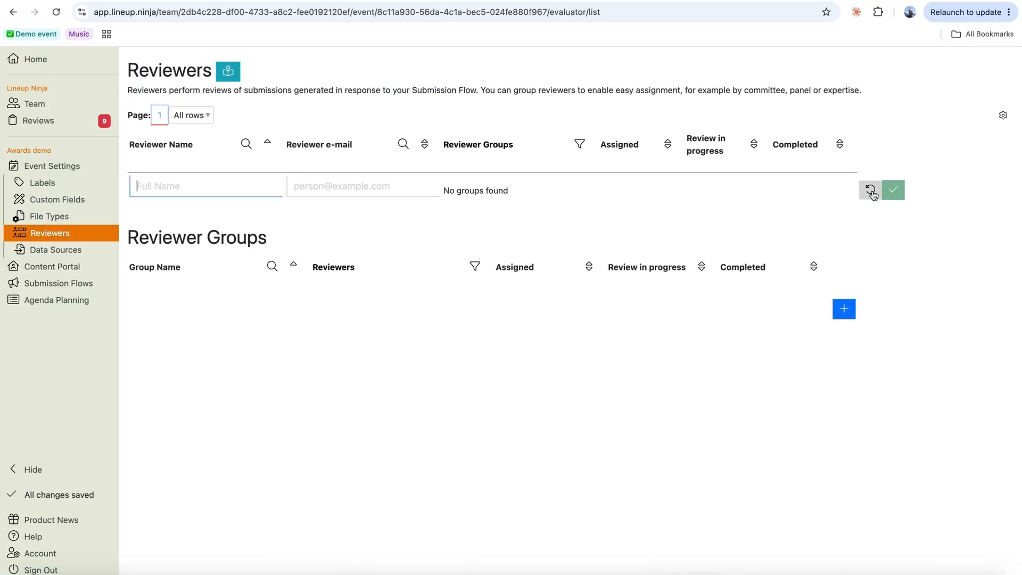
left_click(895, 193)
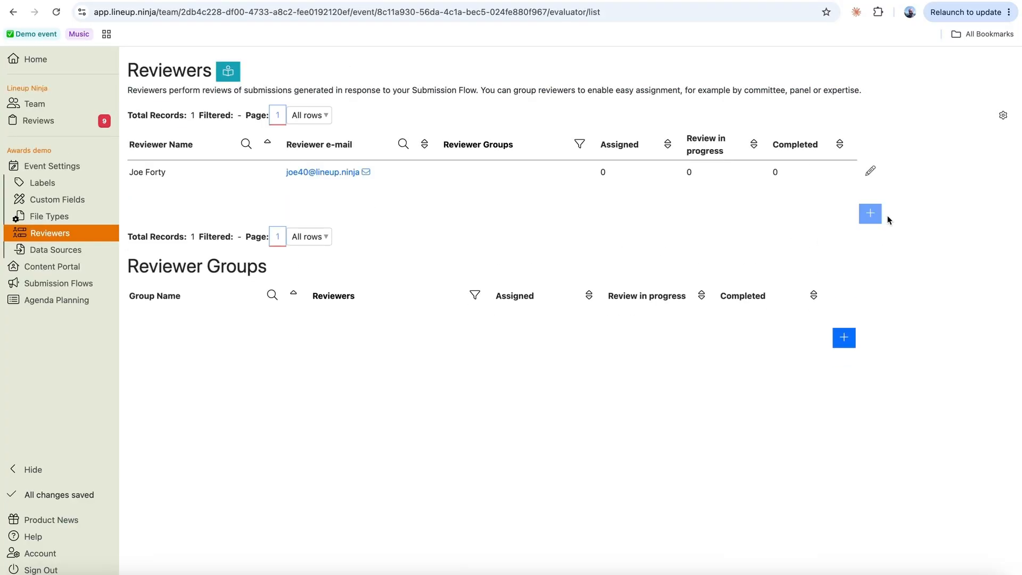
left_click(893, 214)
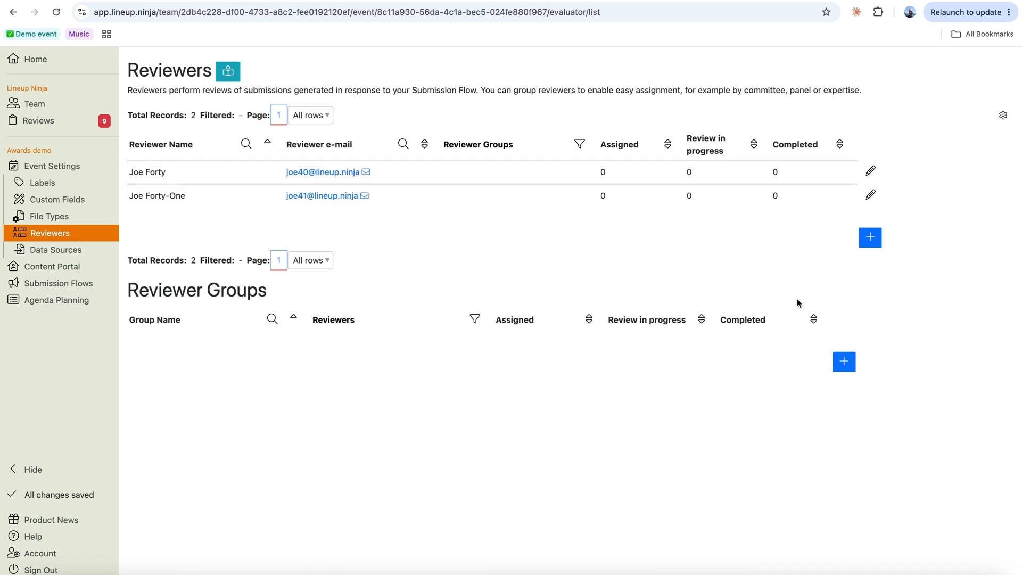
left_click(846, 366)
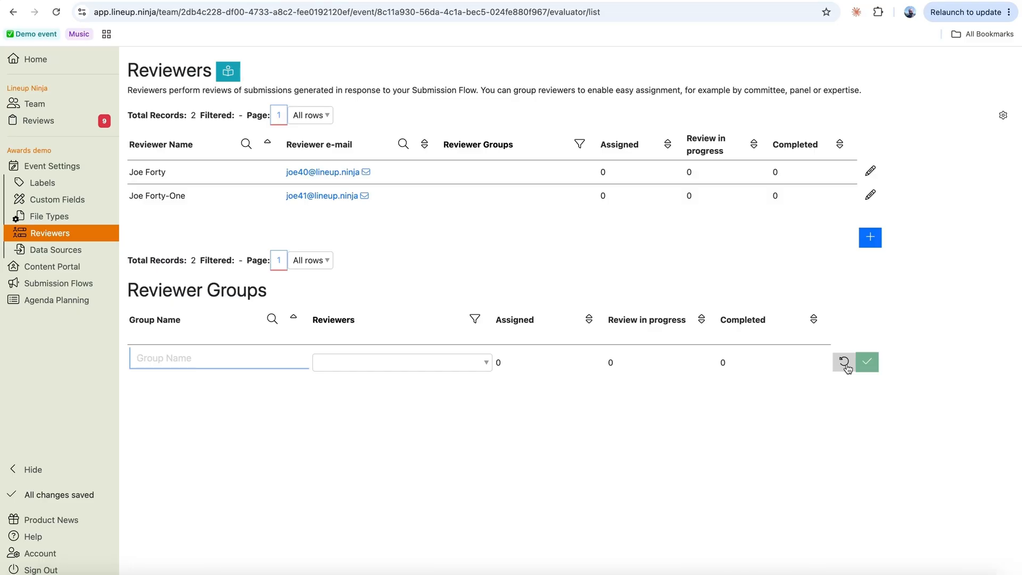
- Create the reviewer groups 'Best Manufacturer' and 'Best Newcomer'
type("Best Manu")
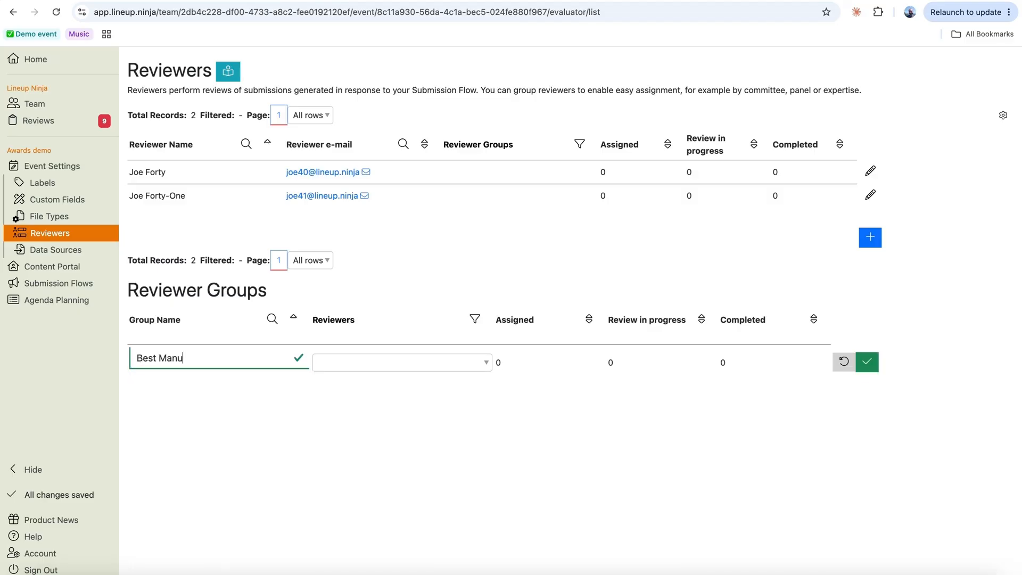
type("facturer")
left_click(864, 364)
type("Best Newcomer")
key("Return")
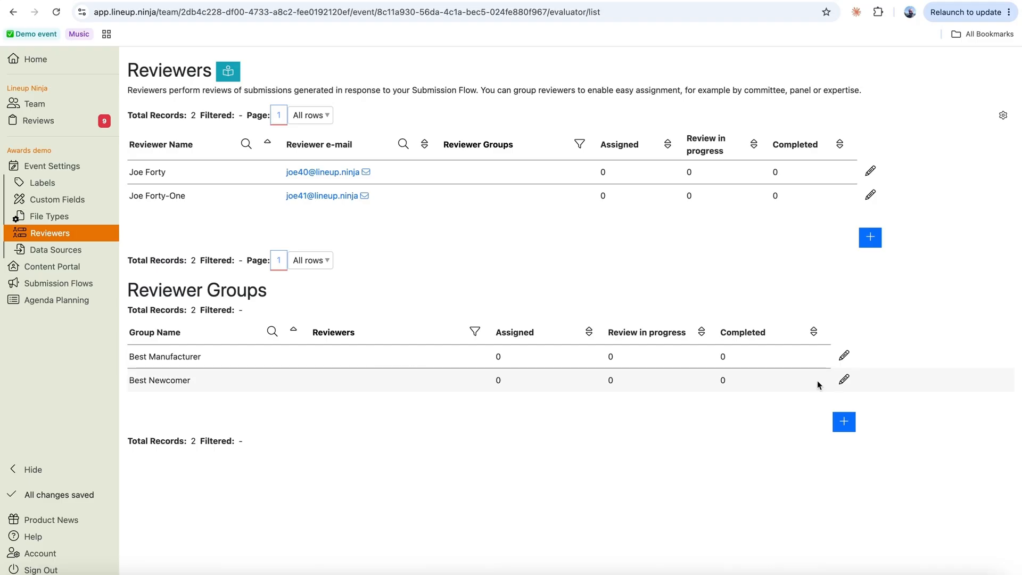
- Put the first reviewer into Best Manufacturer and discard an extra empty group
left_click(844, 357)
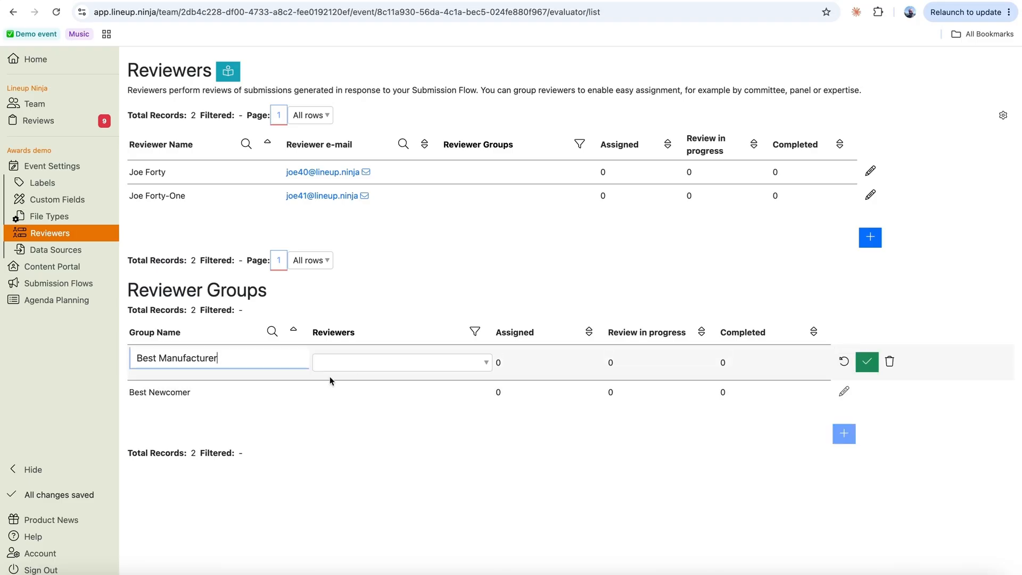
left_click(410, 362)
left_click(347, 420)
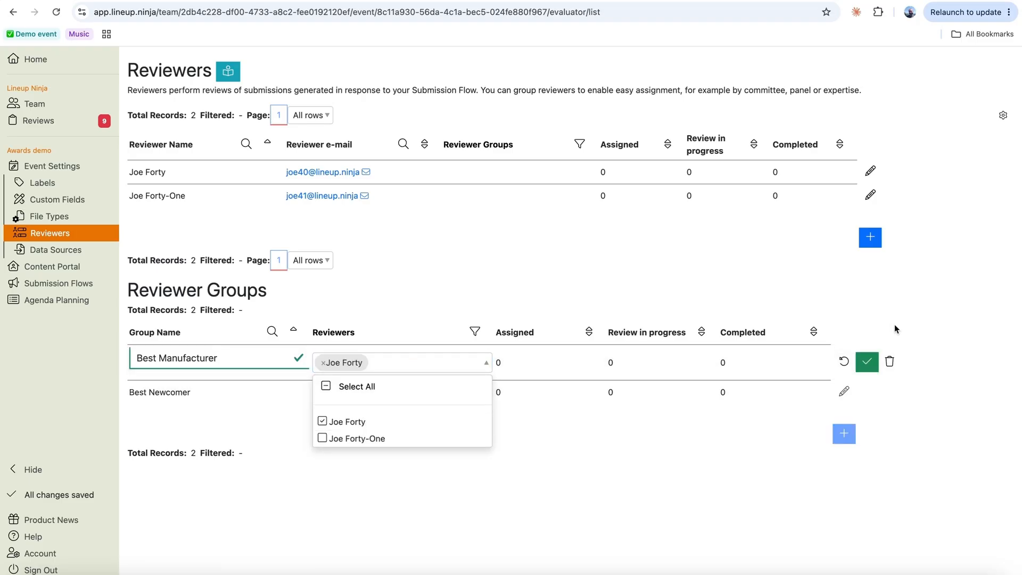
left_click(867, 362)
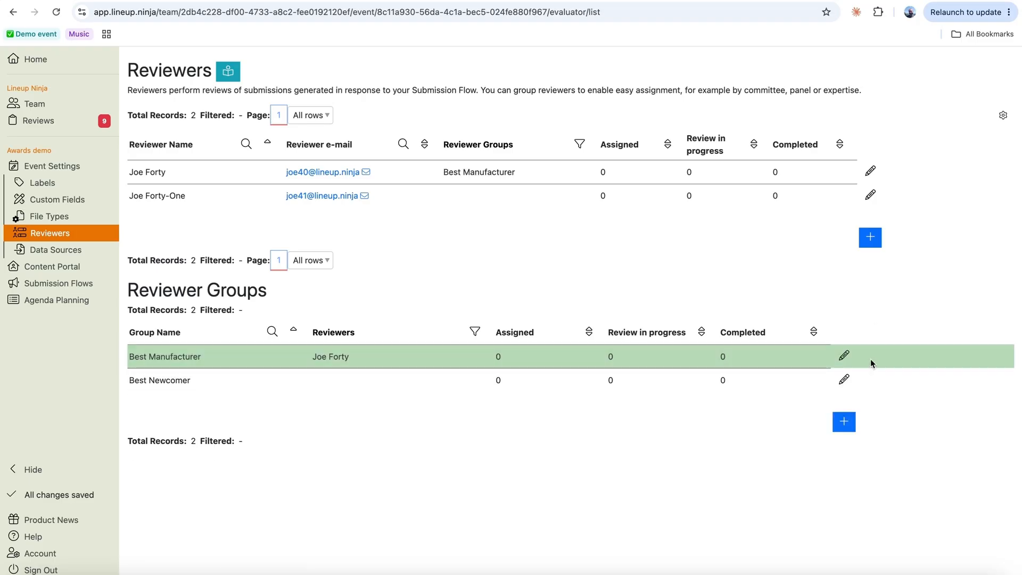
left_click(844, 422)
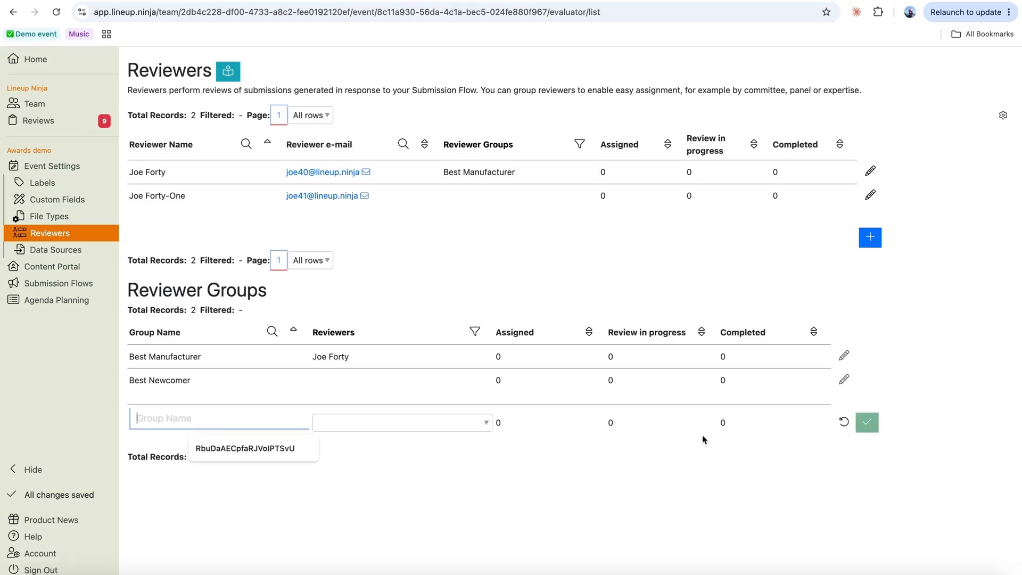
left_click(844, 425)
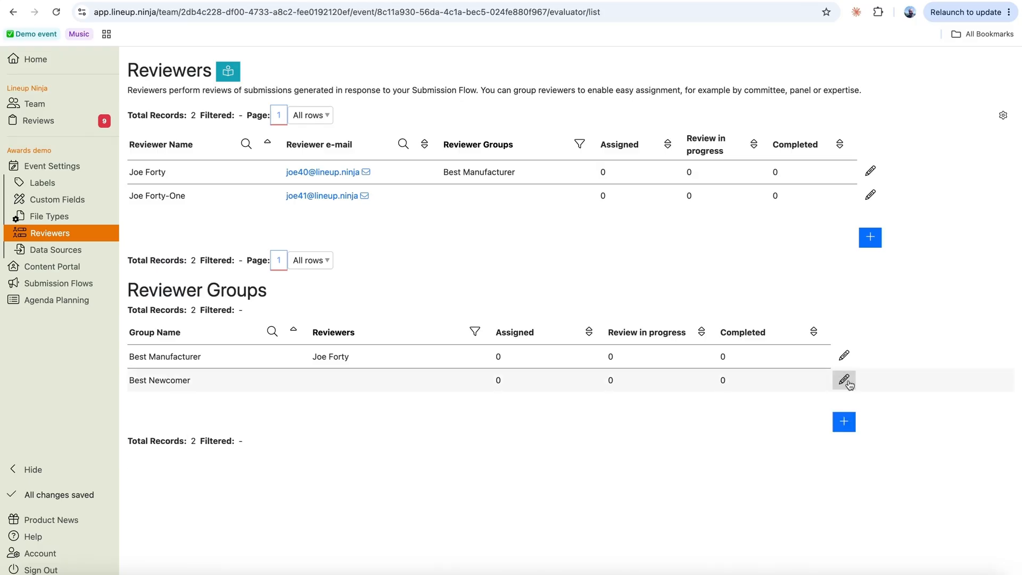
- Add the second reviewer to the Best Newcomer group
left_click(846, 381)
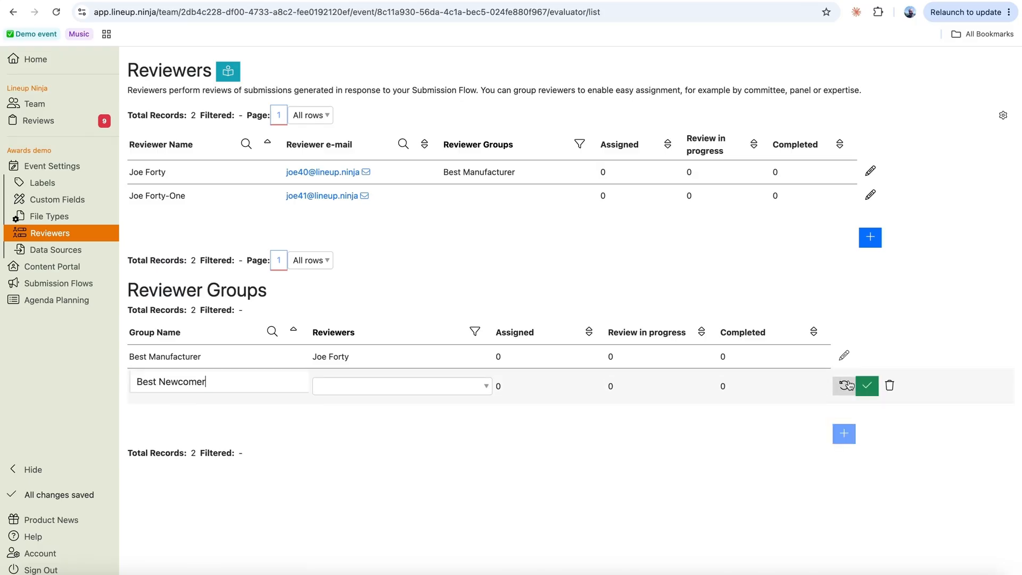
left_click(487, 391)
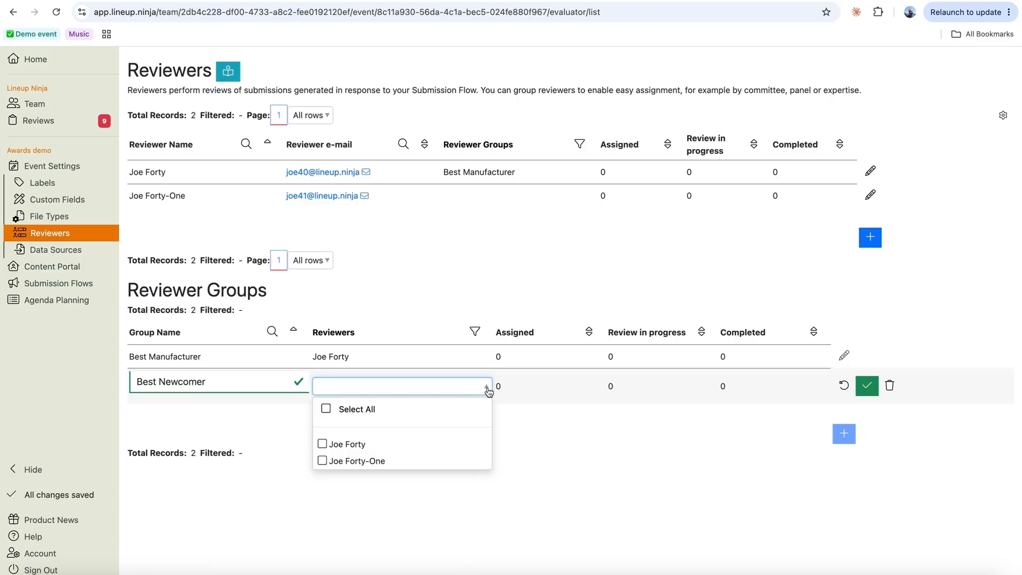
left_click(322, 460)
left_click(443, 260)
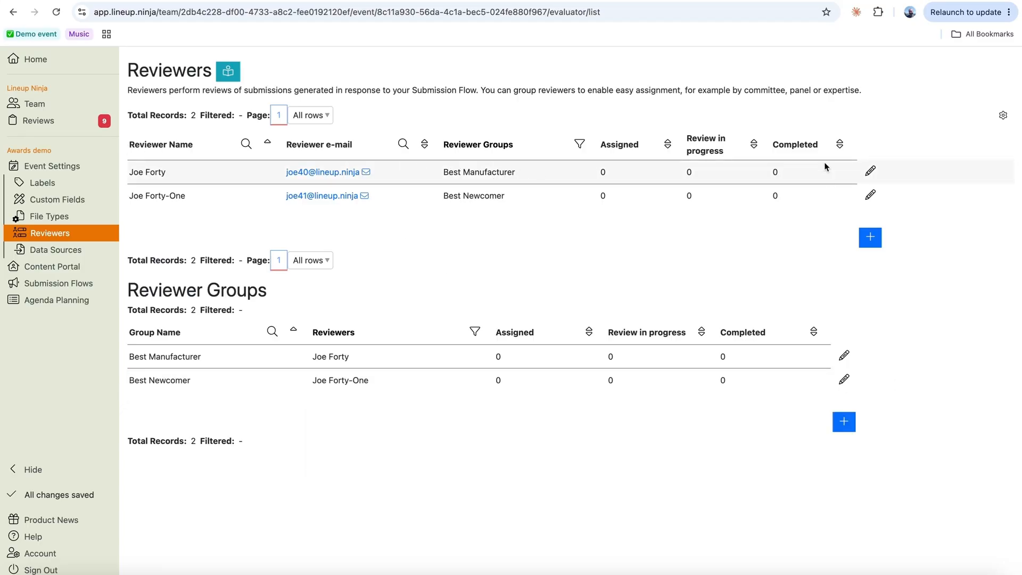
- Add Best Newcomer to the first reviewer's groups, keeping Best Manufacturer
left_click(871, 170)
left_click(566, 181)
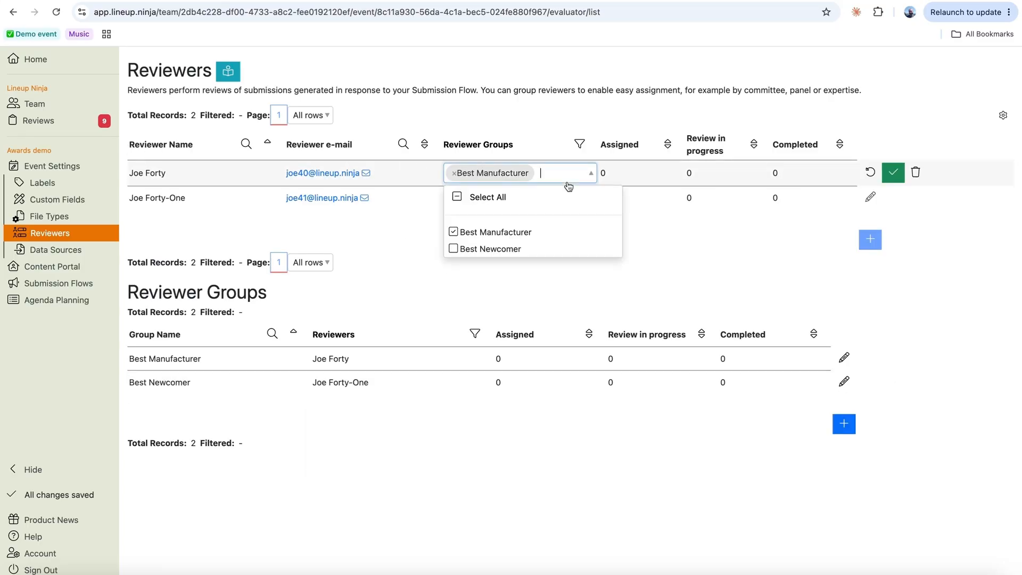
left_click(544, 249)
left_click(893, 172)
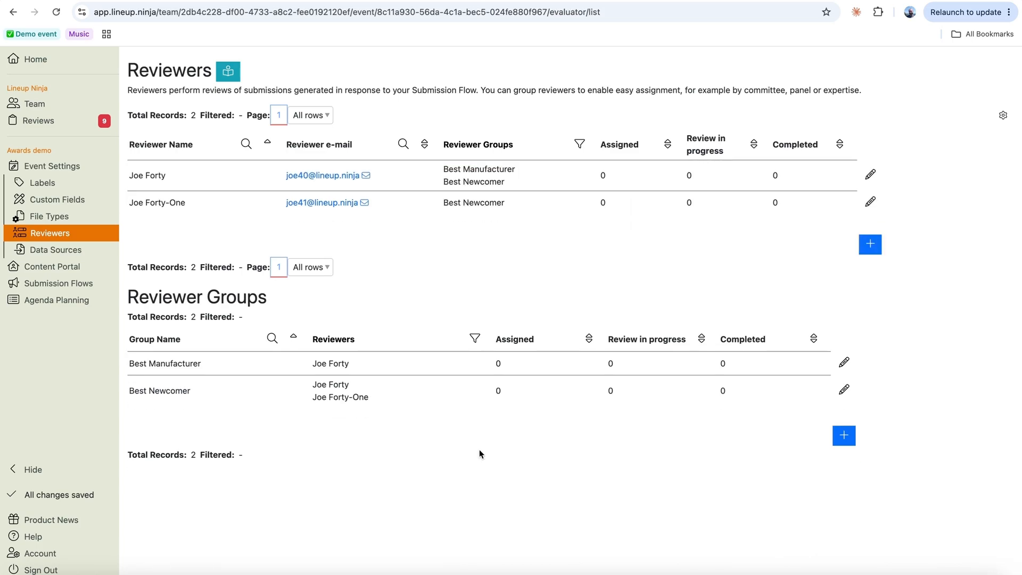
key("super+Tab")
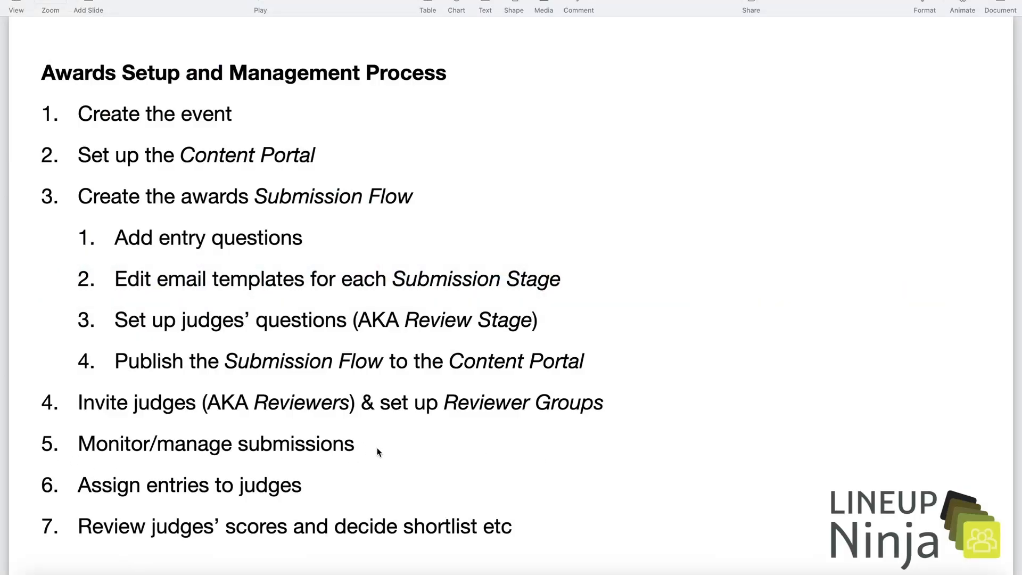
key("super+Tab")
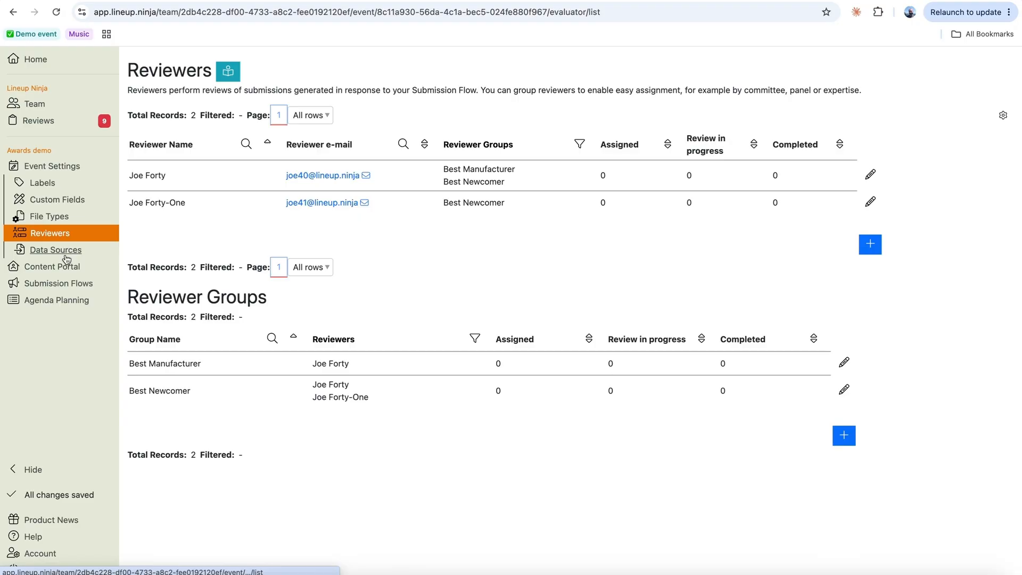
left_click(55, 271)
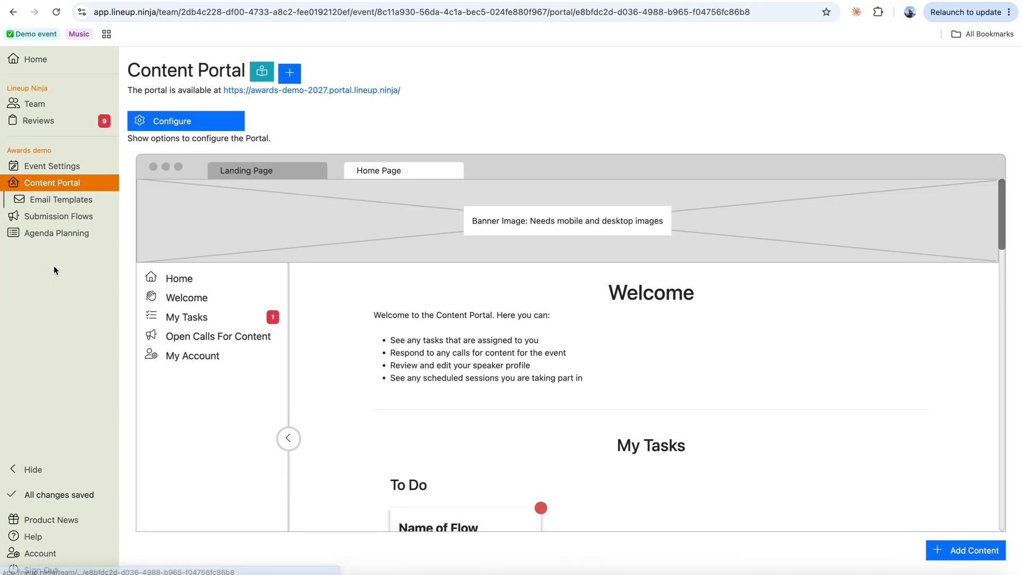
- Open the live awards portal and sign in with the entrant's e-mail and password
left_click(330, 92)
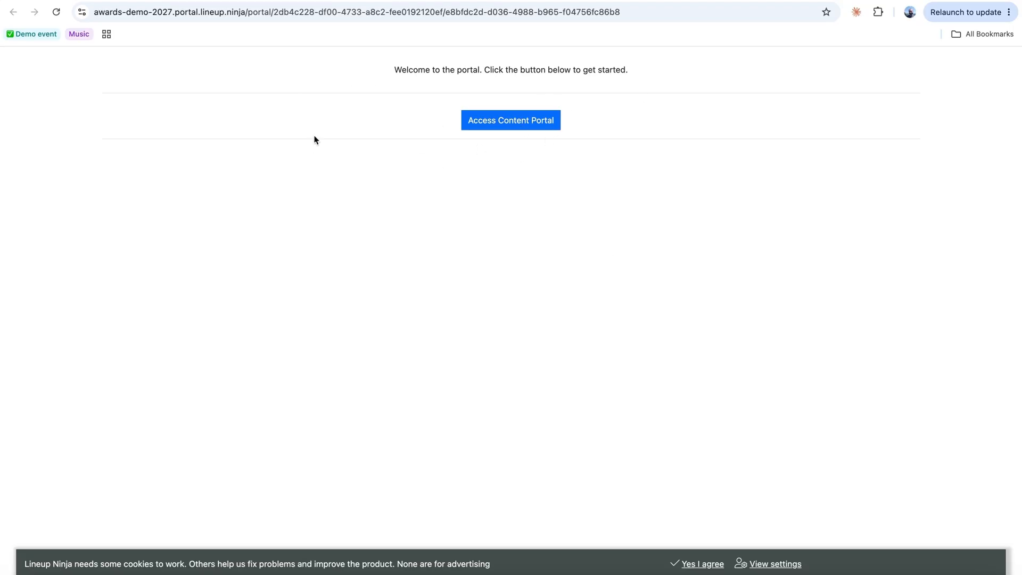
left_click(539, 126)
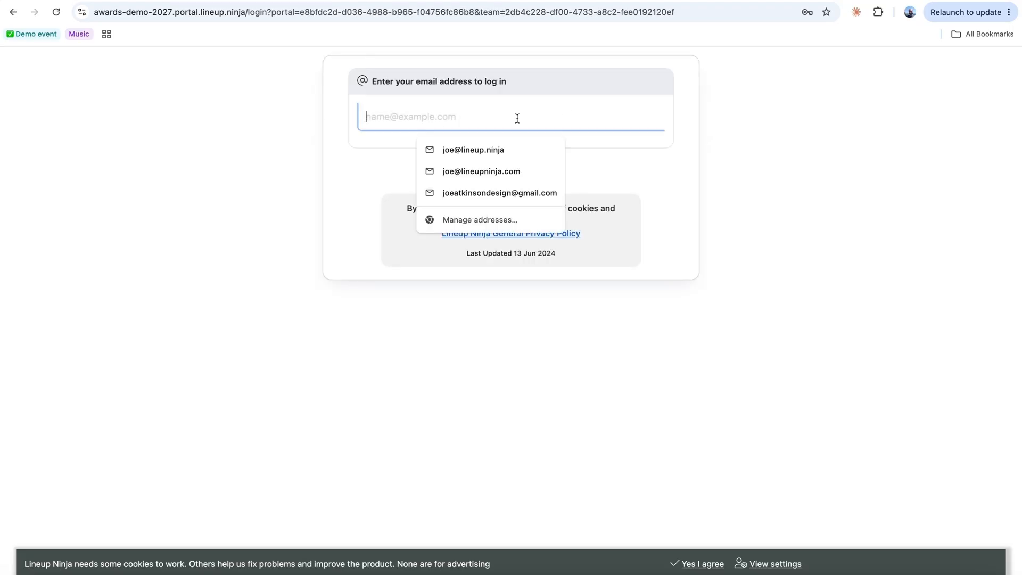
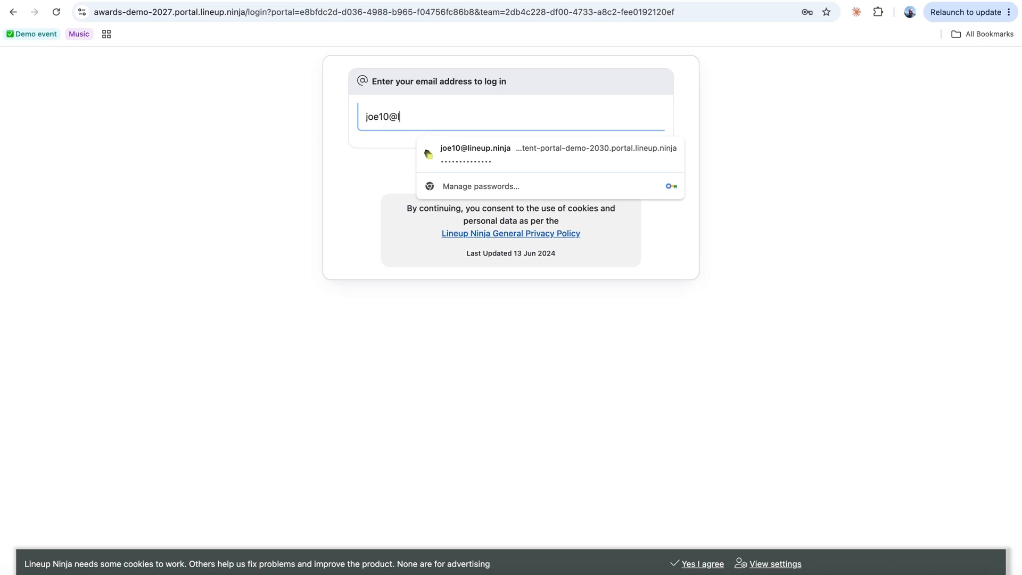
key("Return")
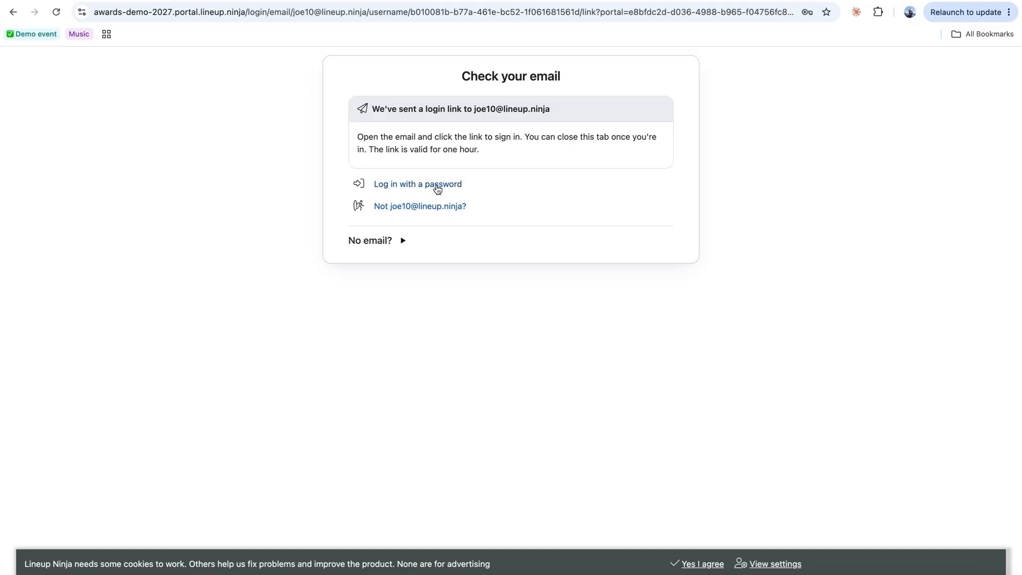
left_click(437, 188)
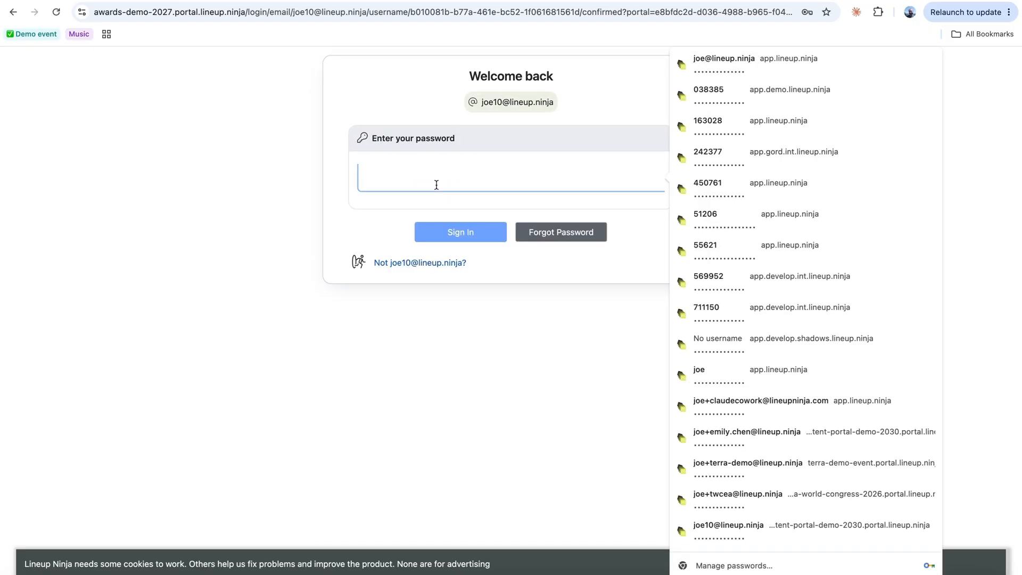
type("••••••••••••")
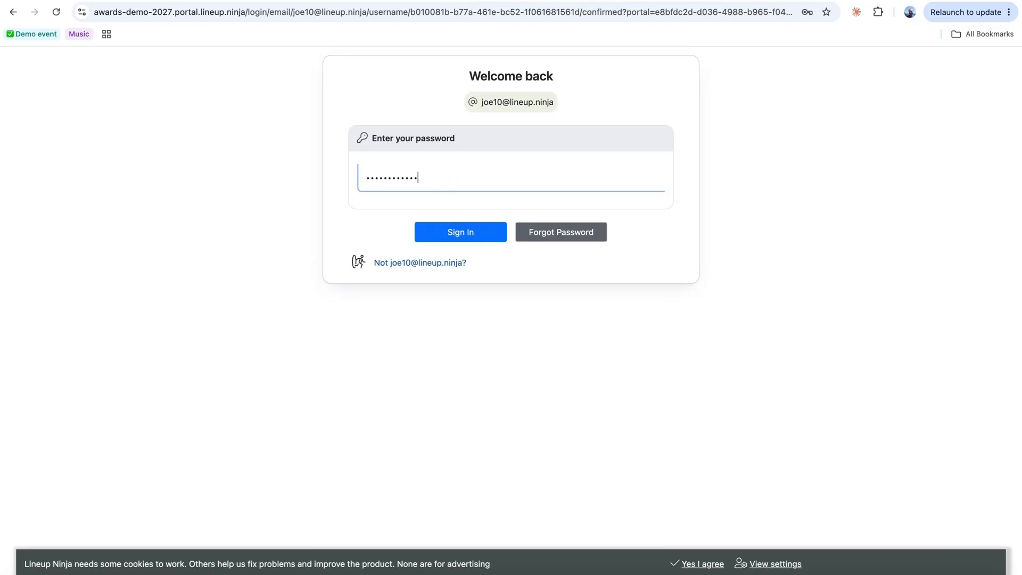
type("••")
left_click(446, 236)
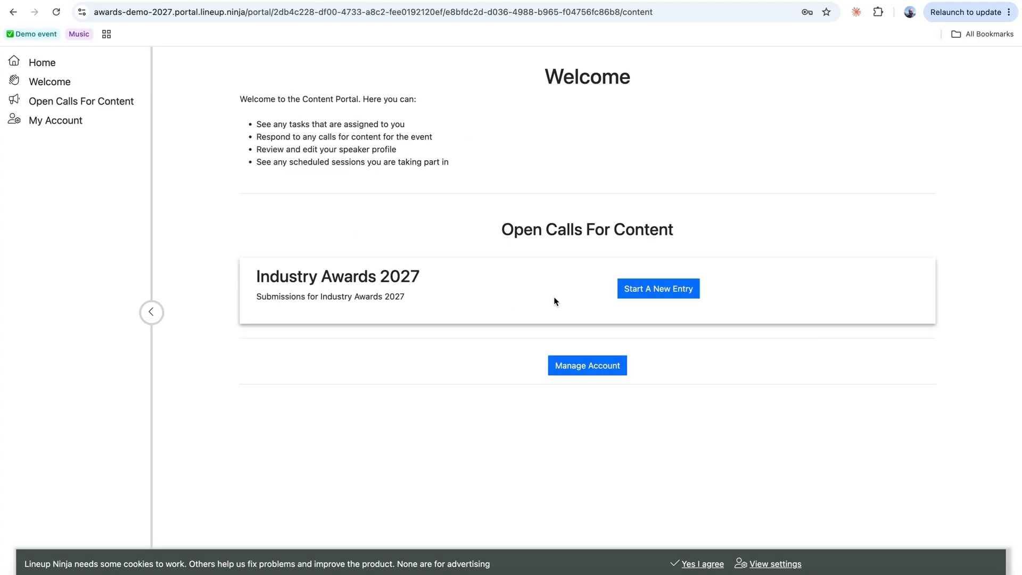
- Start a Best Manufacturer entry named 'Acme Corp' with the answer 'lorem ipsum'
left_click(653, 294)
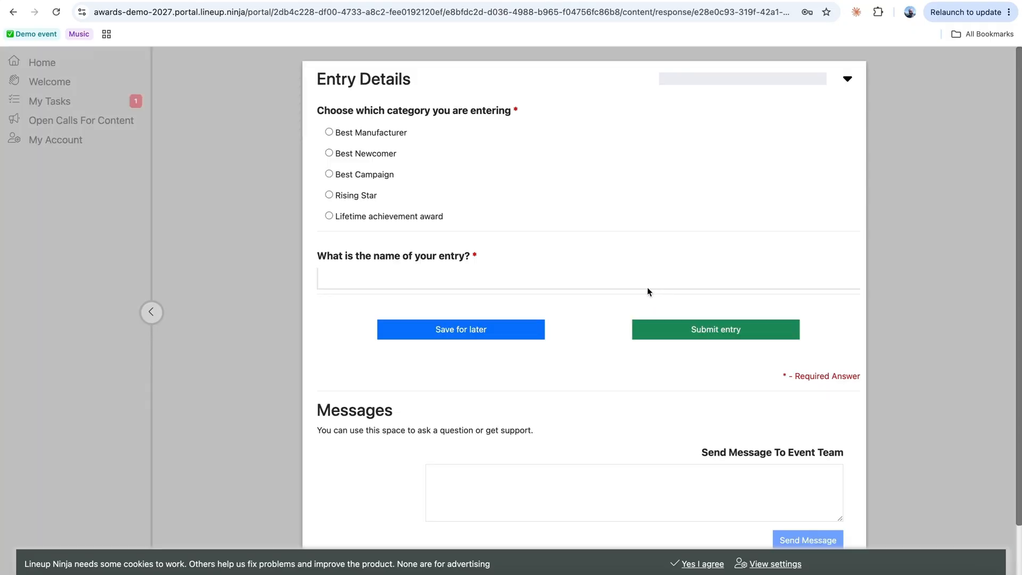
left_click(329, 132)
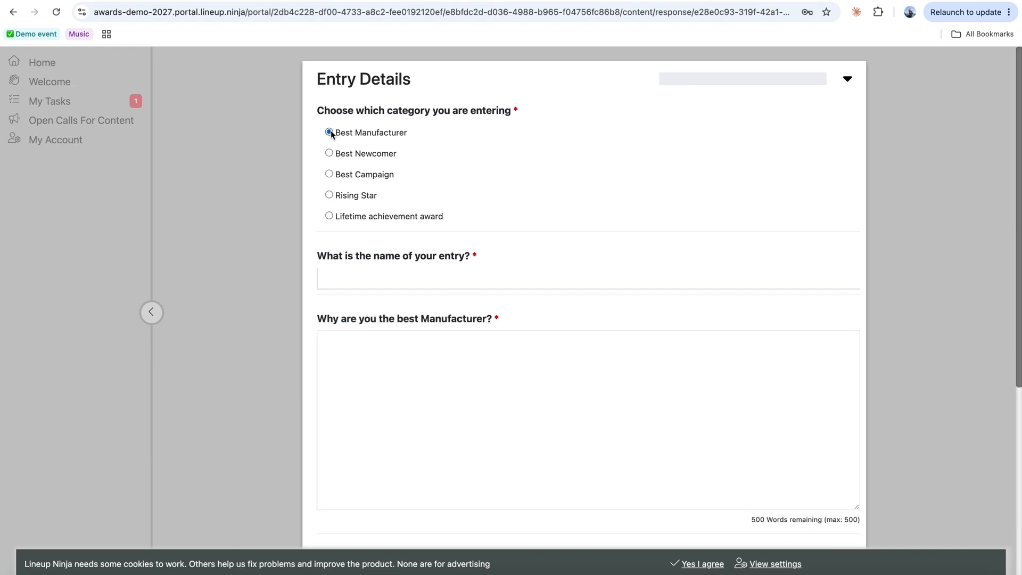
left_click(351, 288)
type("Acme Corp")
key("Tab")
type("lorem ")
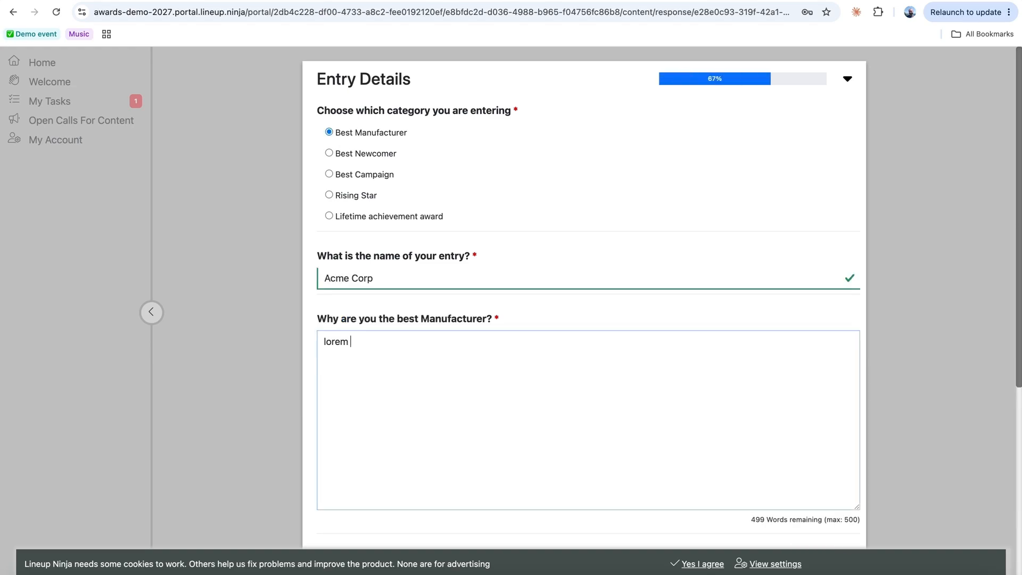
type("ipsum")
- Save the entry as a draft and confirm it appears under My Tasks
scroll(558, 426, "down", 3)
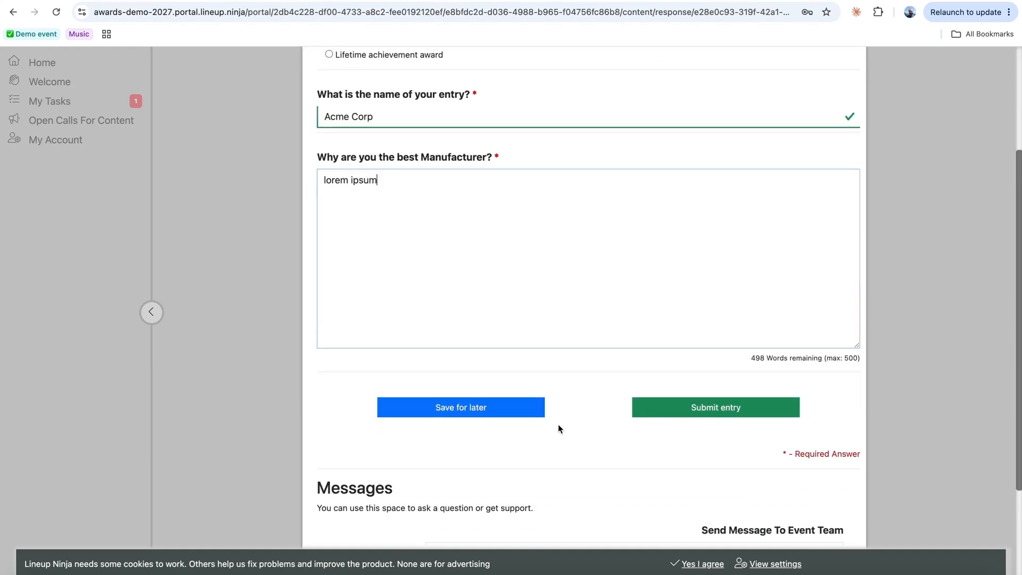
left_click(700, 413)
left_click(456, 421)
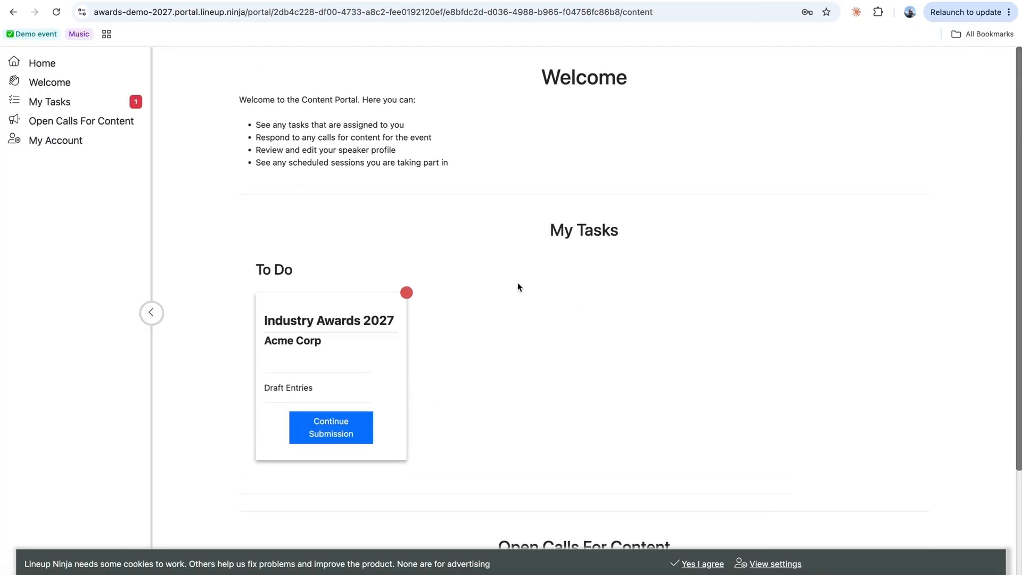
left_click_drag(549, 228, 663, 231)
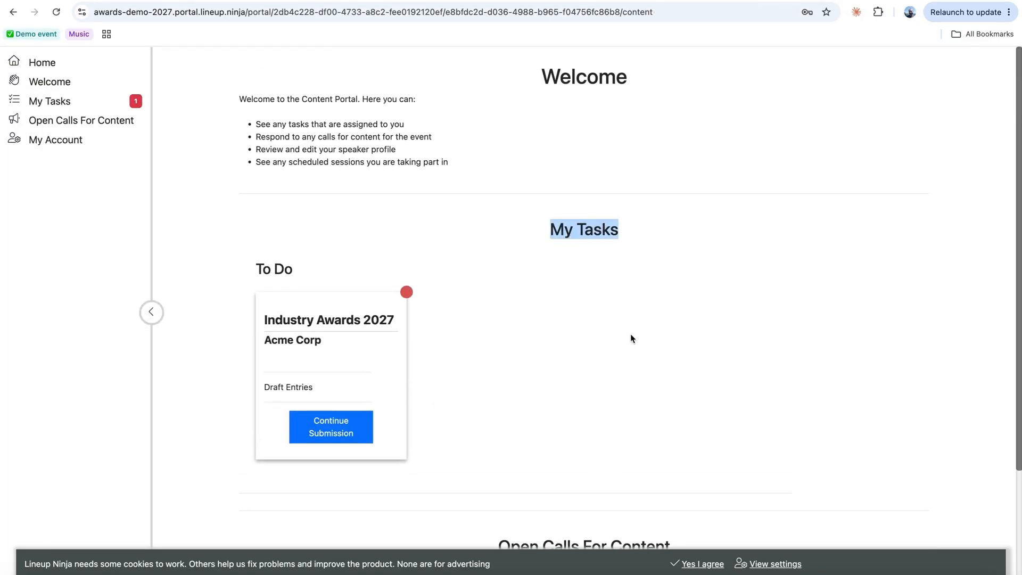
scroll(631, 336, "down", 3)
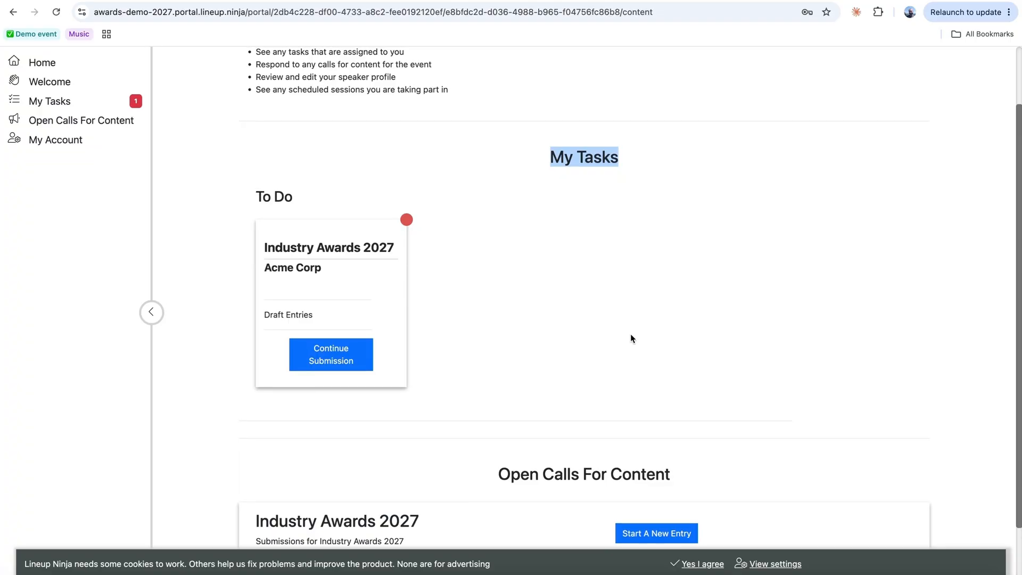
scroll(630, 333, "up", 2)
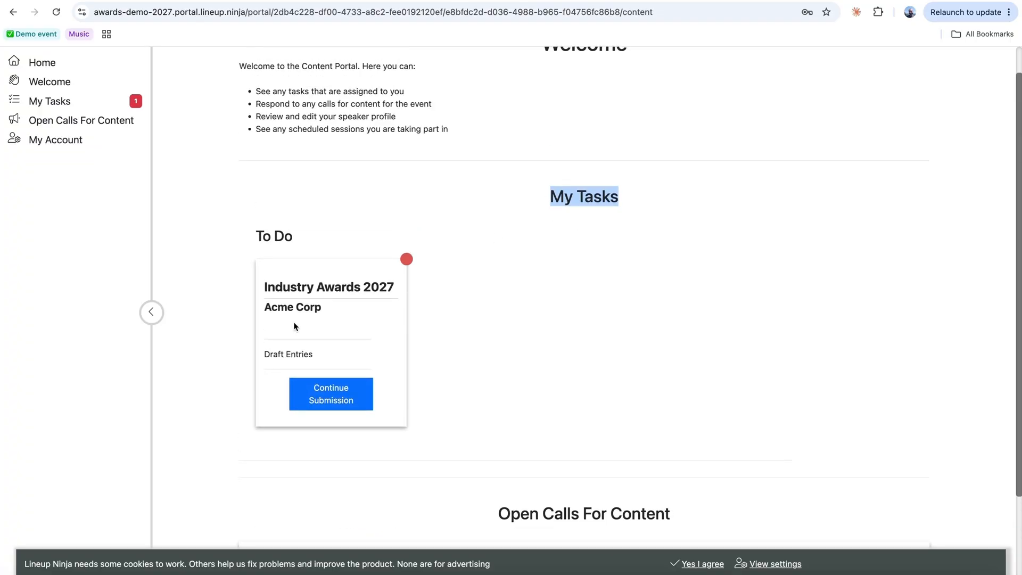
- In the admin view, open the Industry Awards 2027 submissions list
left_click(165, 1)
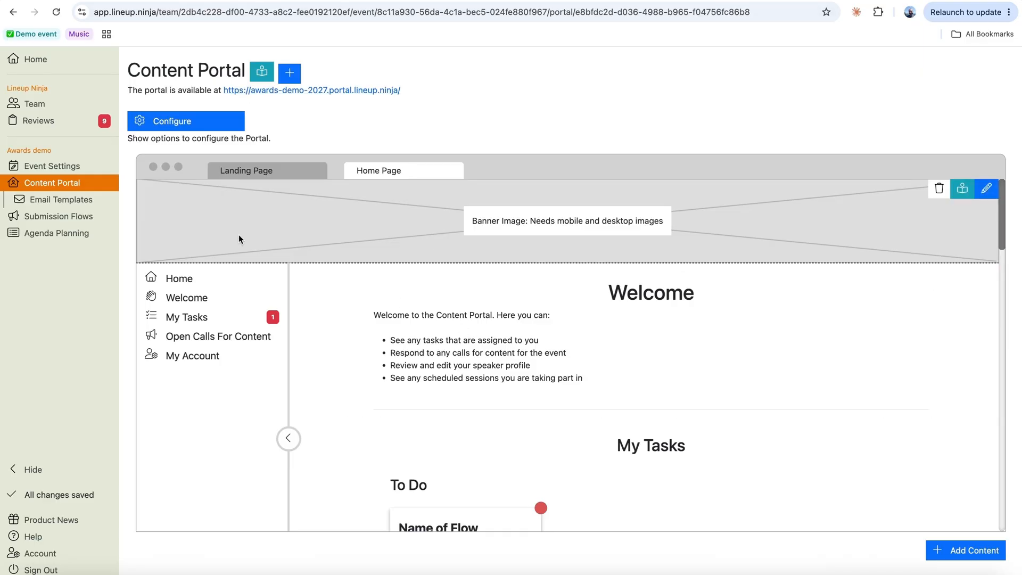
left_click(54, 217)
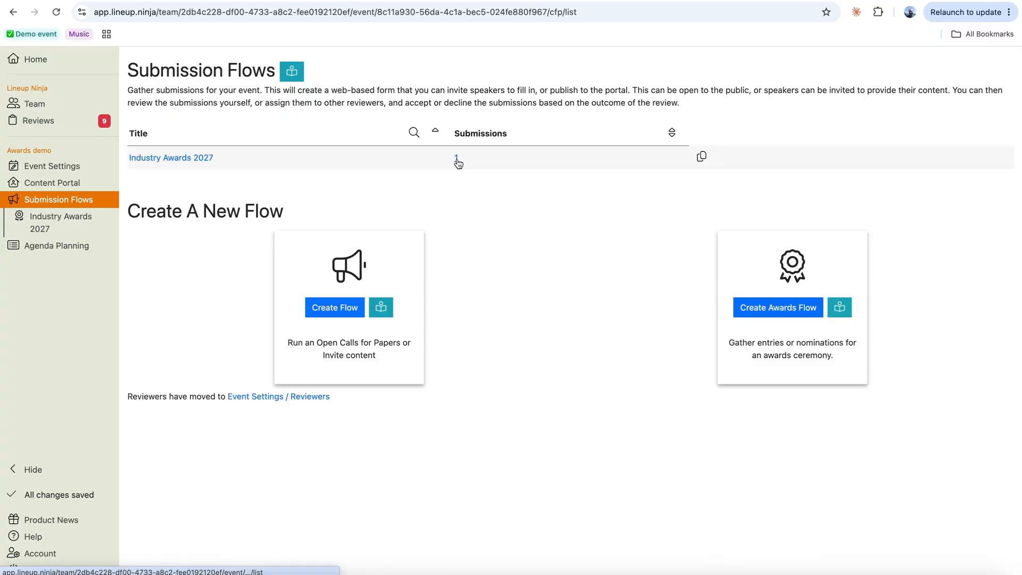
left_click(457, 159)
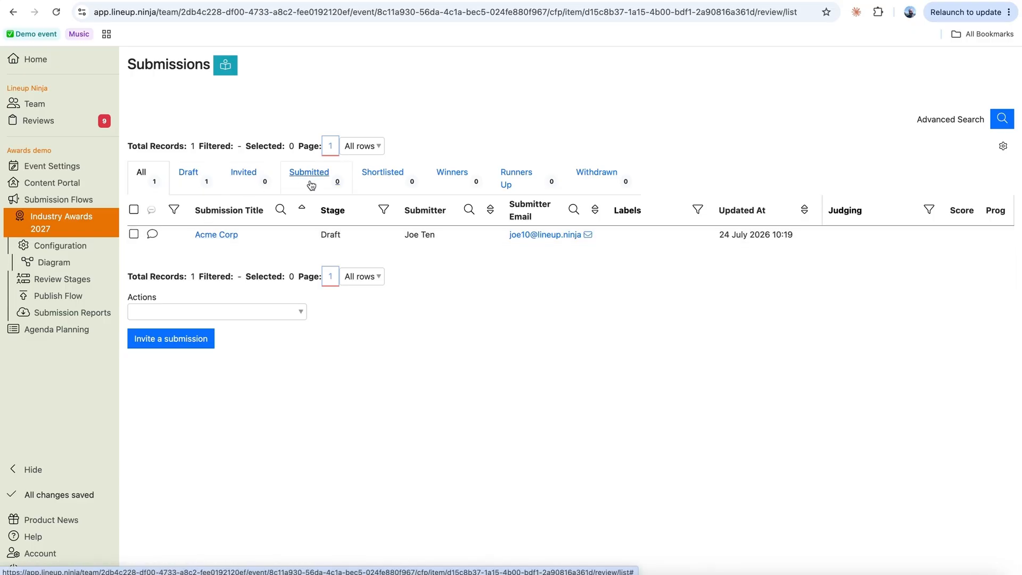
- Select the Acme Corp submission and choose to assign reviewers from Actions
left_click(134, 234)
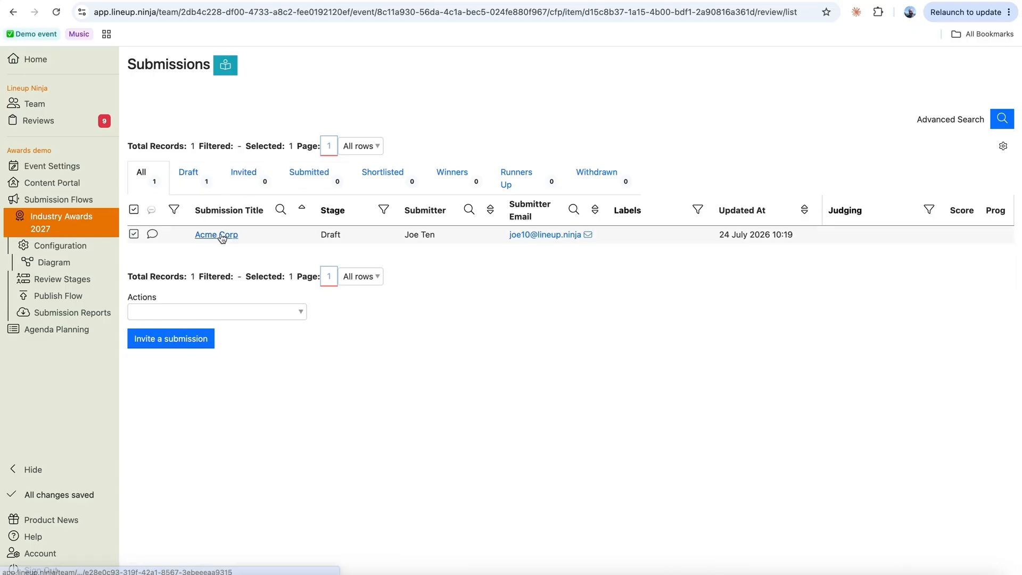
left_click(278, 311)
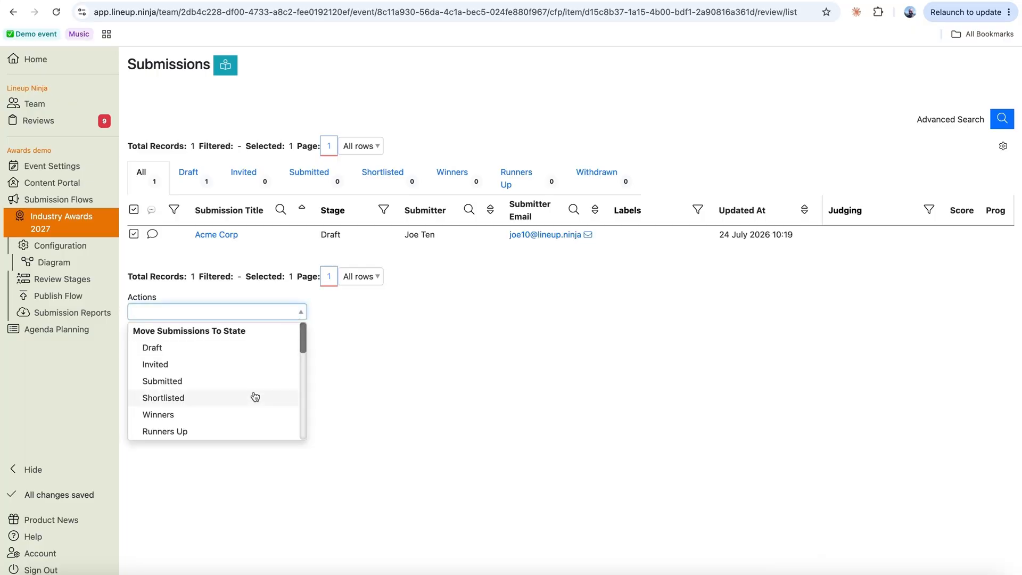
scroll(255, 396, "down", 1)
scroll(254, 396, "down", 3)
scroll(254, 391, "down", 1)
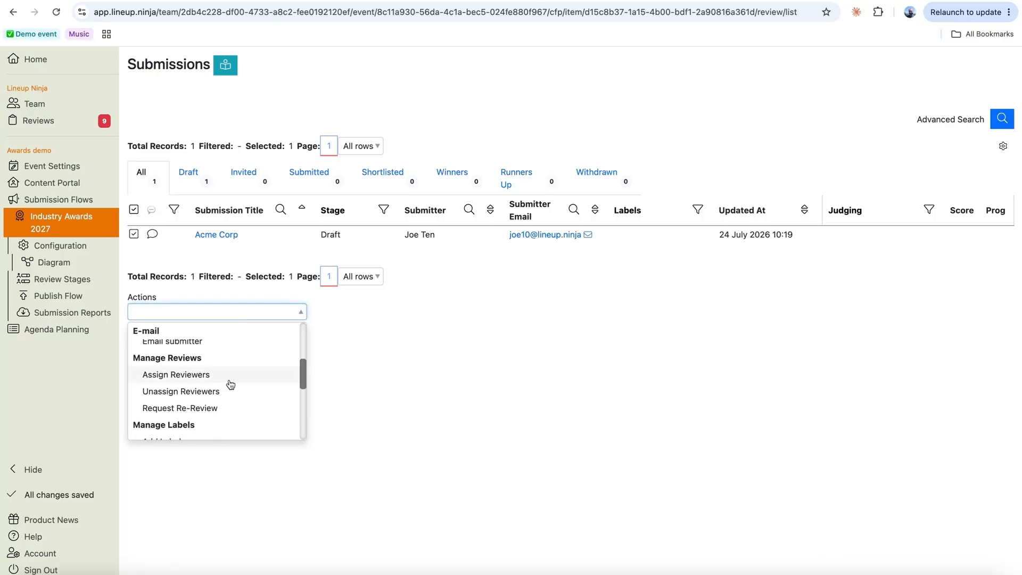
left_click(210, 375)
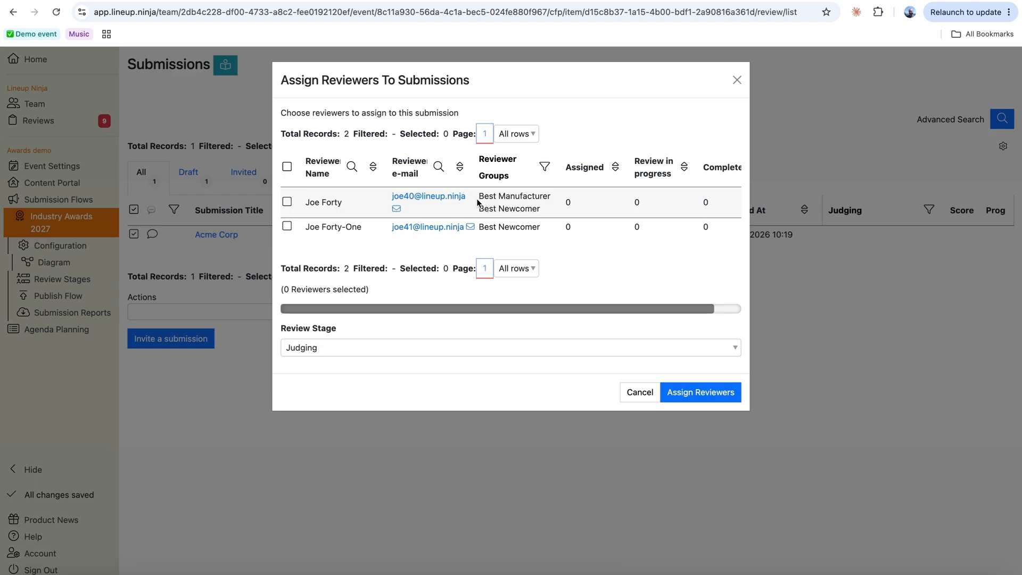
- Filter reviewers to Best Manufacturer, assign that reviewer to Acme Corp for Judging, and email them
left_click(545, 167)
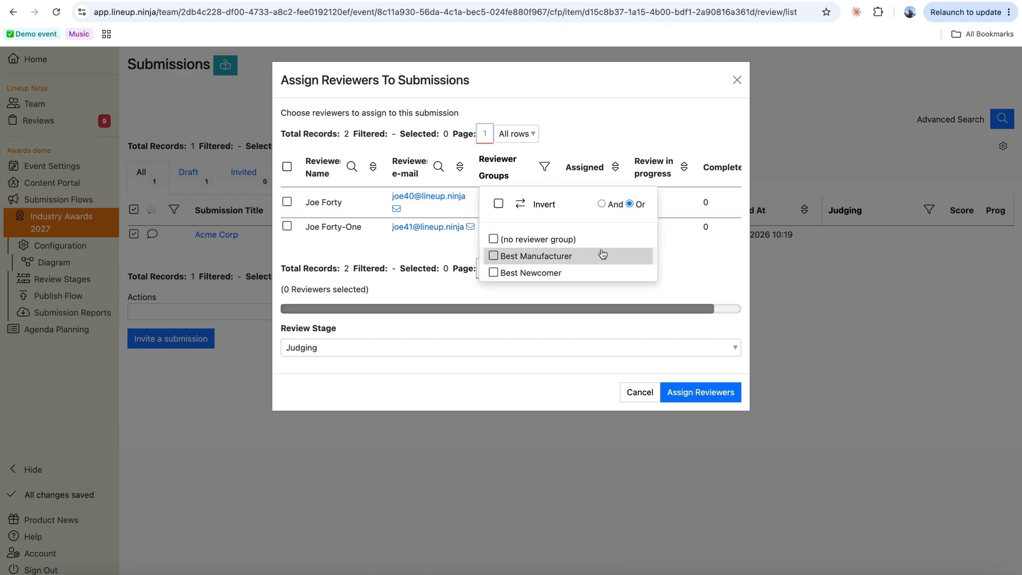
left_click(494, 256)
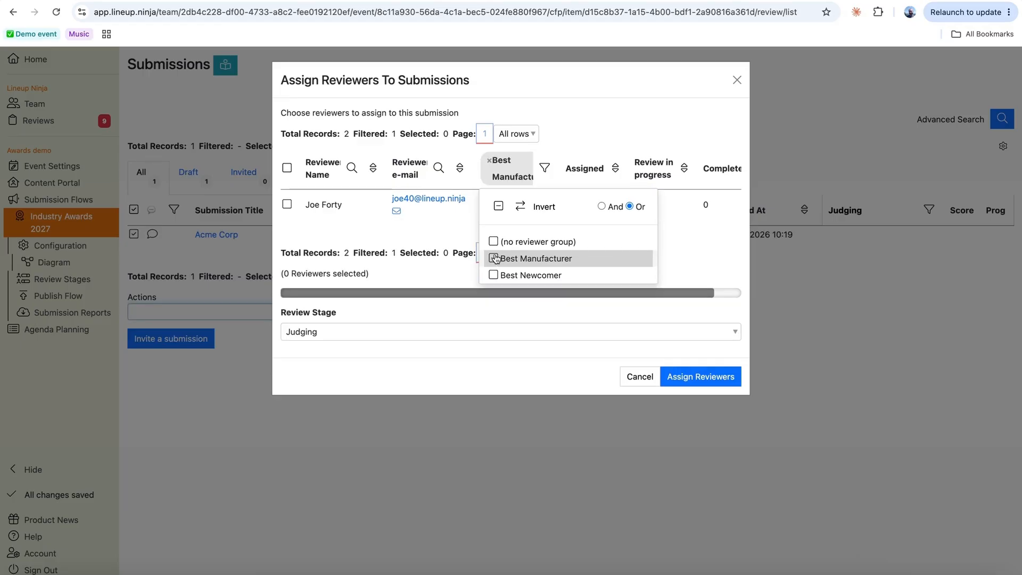
left_click(287, 168)
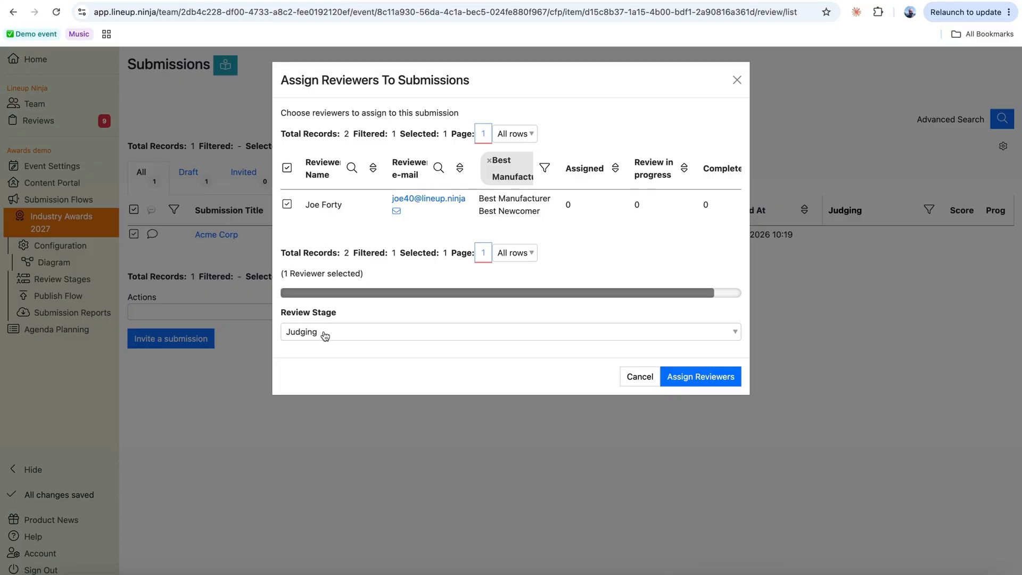
left_click(701, 376)
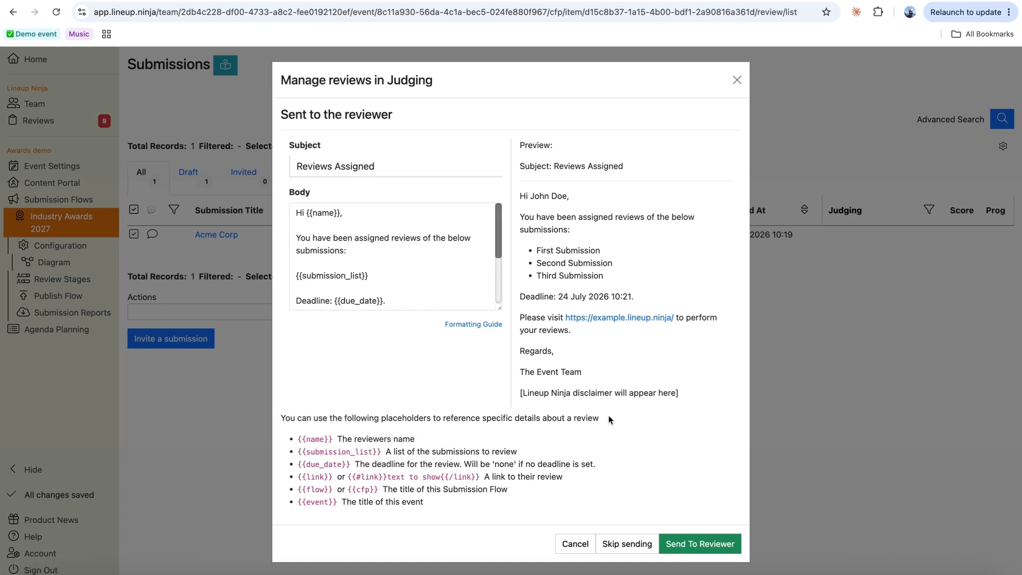
left_click(711, 548)
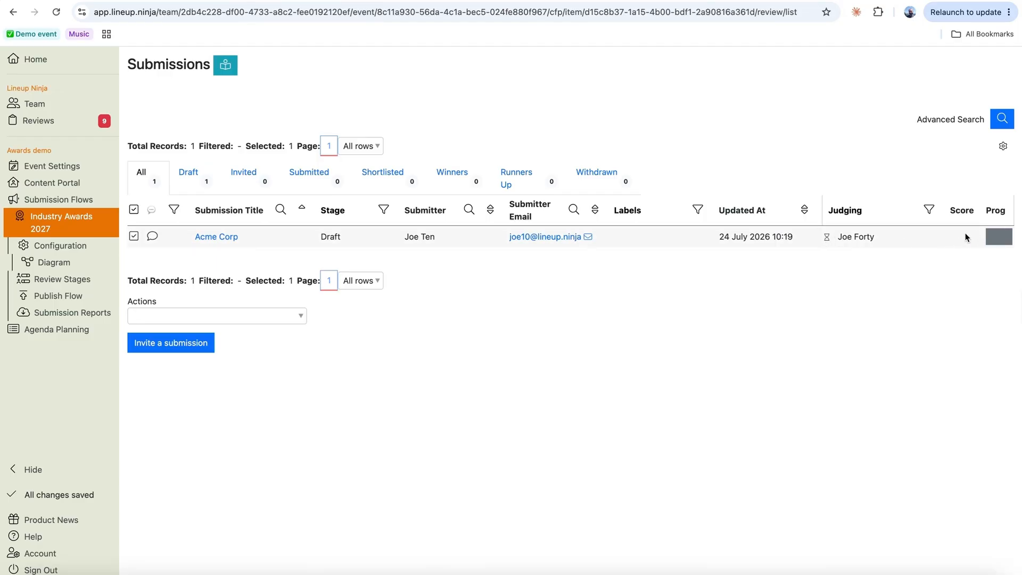
mouse_move(1001, 238)
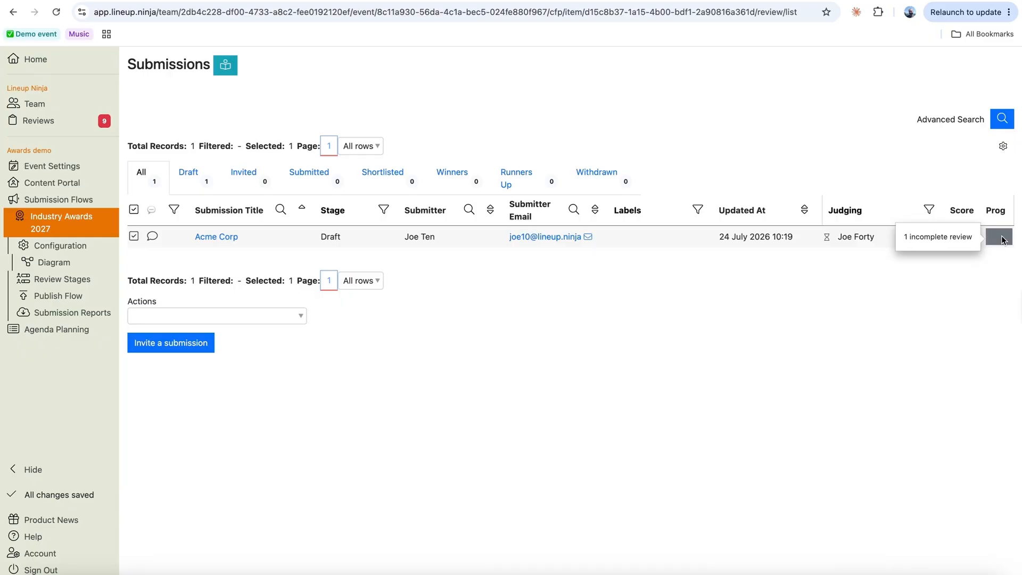
key("super+Tab")
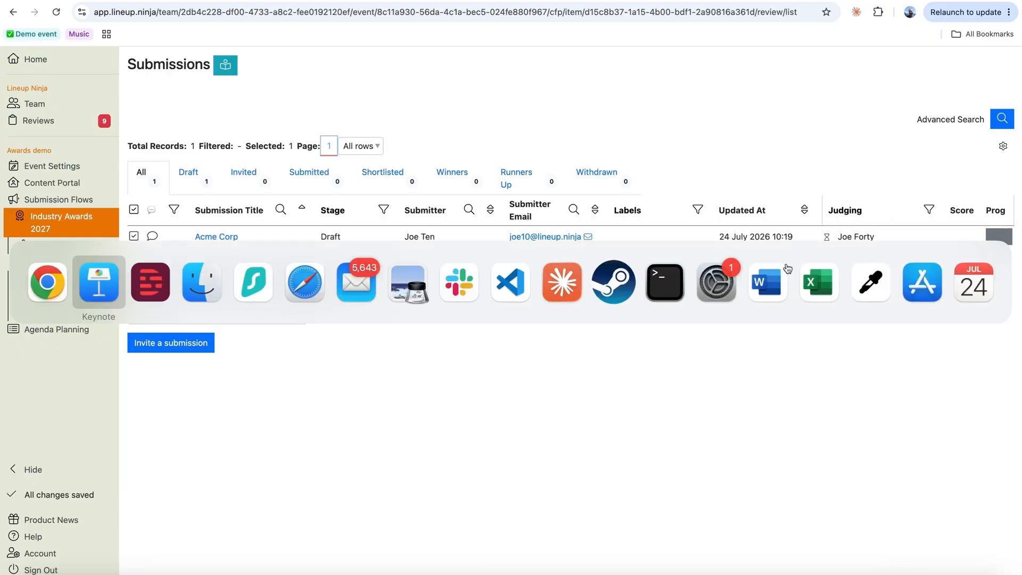
- In Mail, follow the app.lineup.ninja link in the Reviews Assigned email
key("super+Tab")
left_click(356, 282)
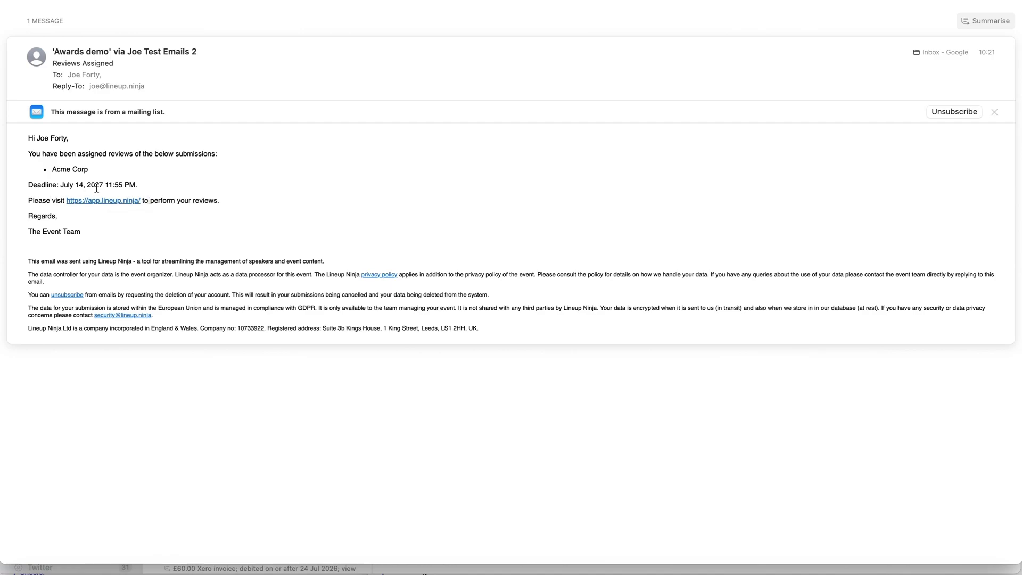
mouse_move(118, 185)
left_click(122, 201)
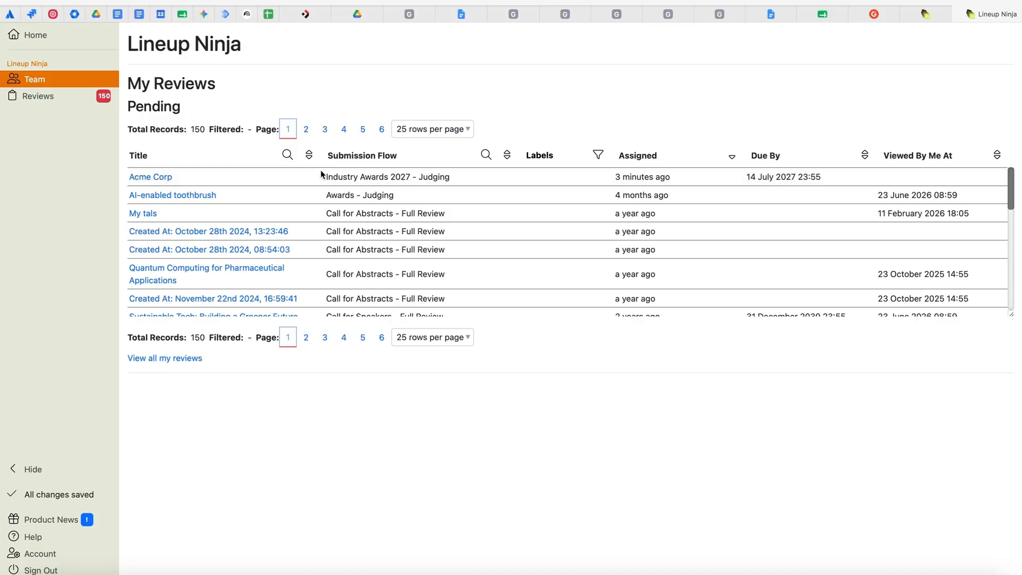
- Open the Acme Corp review form from My Reviews and enter a score of 5
left_click_drag(327, 177, 455, 177)
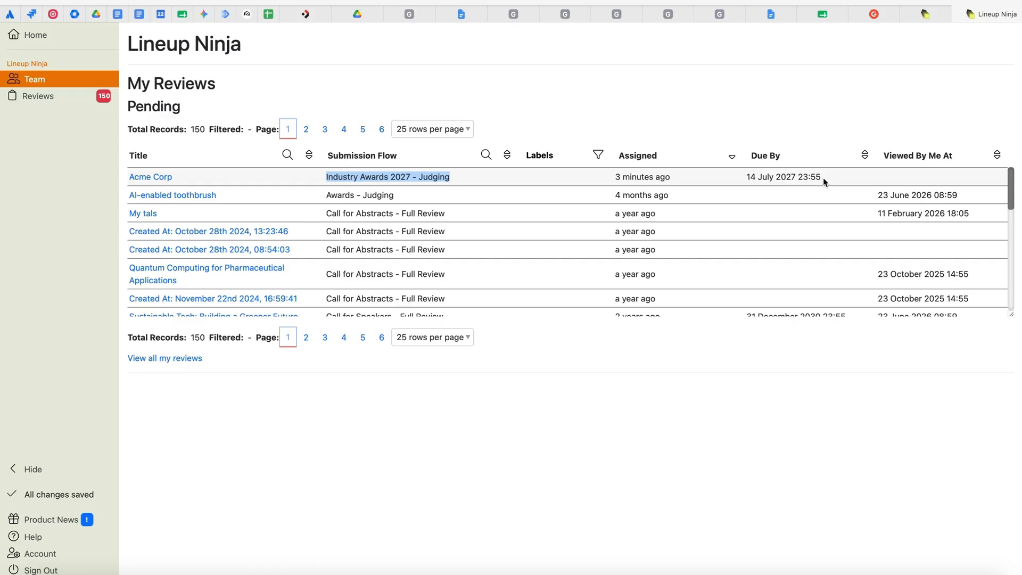
left_click(145, 179)
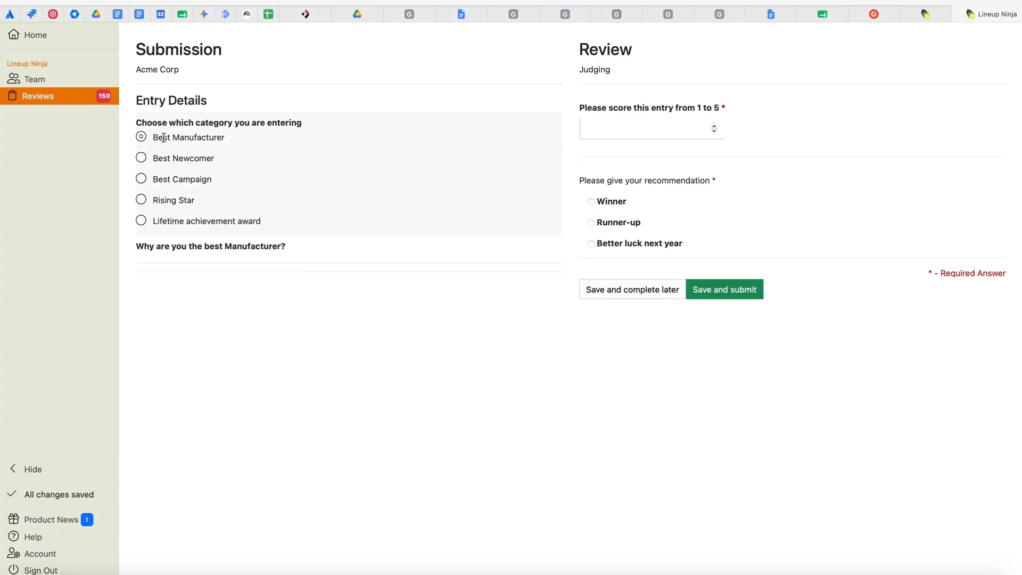
left_click(645, 125)
type("4")
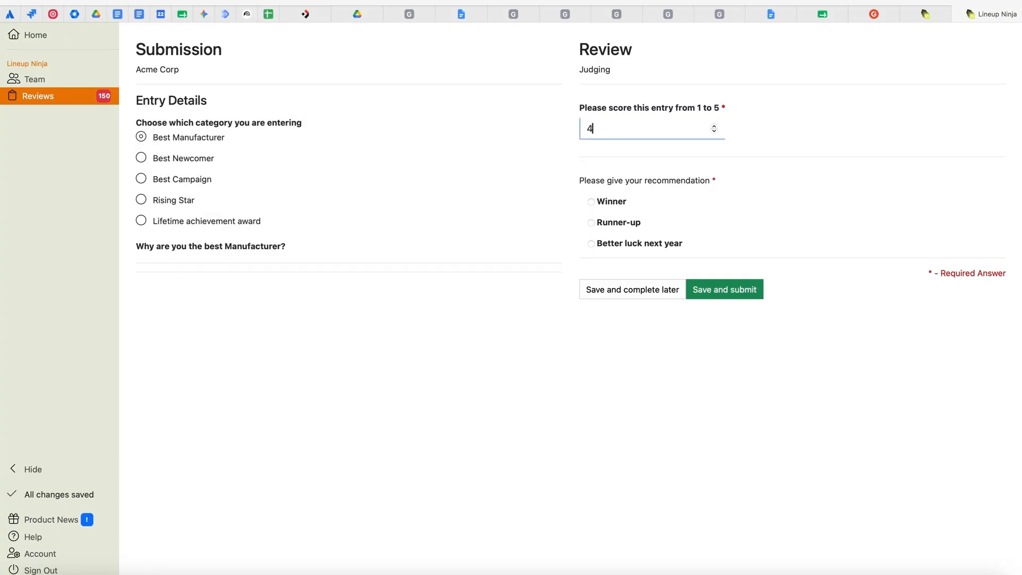
key("BackSpace")
type("3")
- Recommend Acme Corp as Runner-up and submit the review
left_click(592, 223)
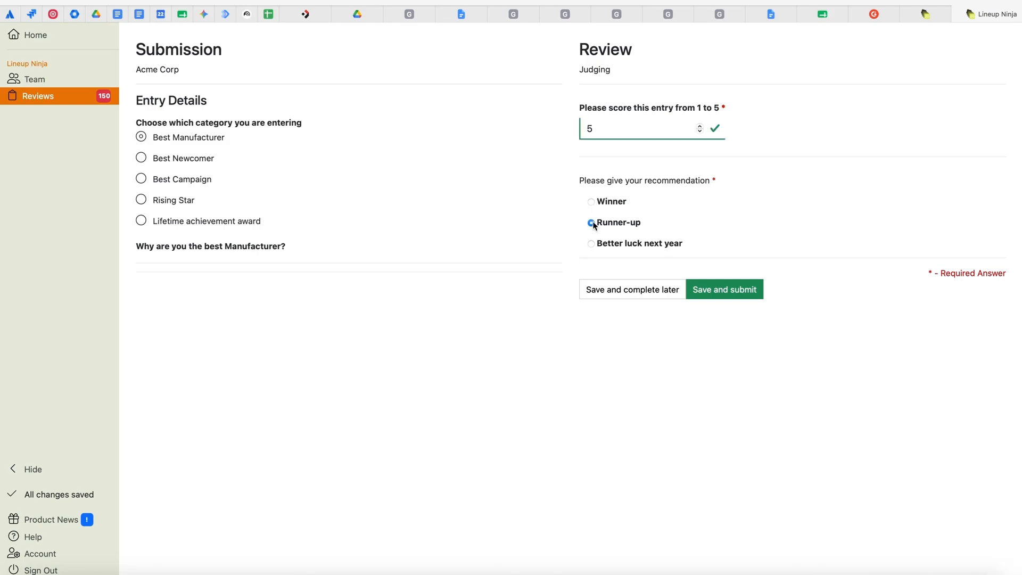
left_click(727, 287)
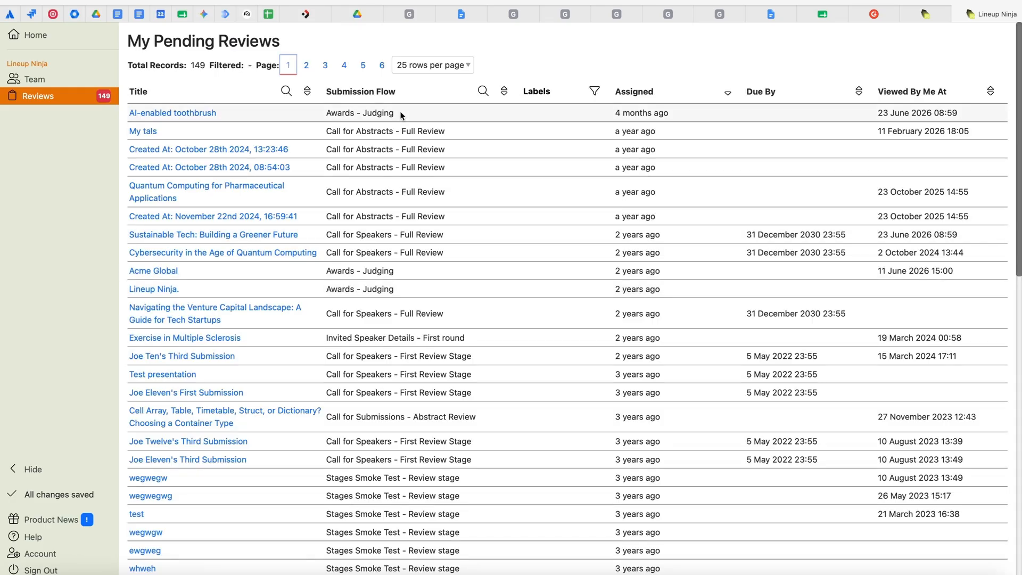
scroll(434, 339, "down", 1)
scroll(435, 340, "down", 6)
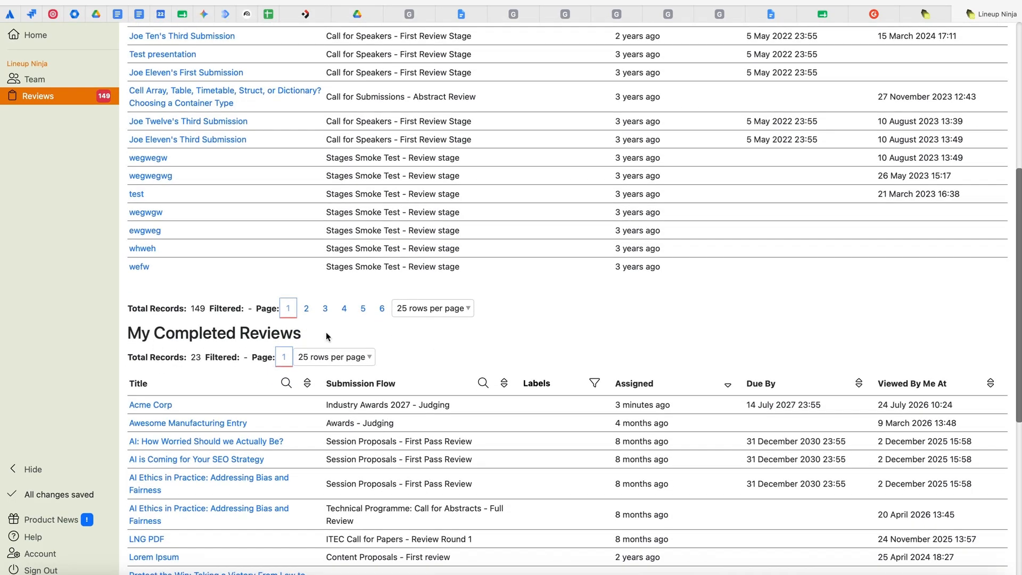
scroll(663, 339, "up", 6)
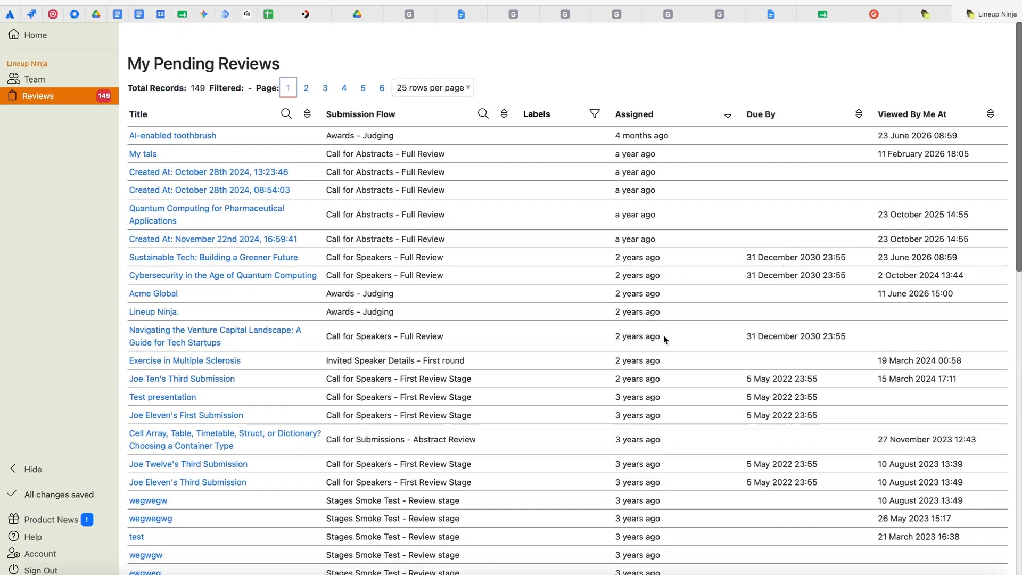
key("super+Tab")
key("super+Tab")
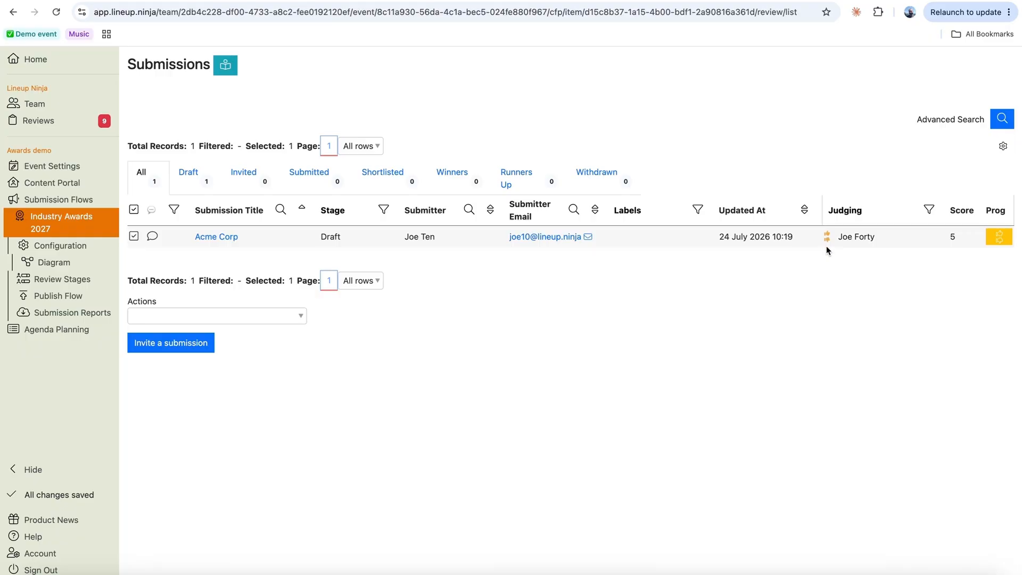
- Move Acme Corp to Shortlisted, skip emailing the submitter, and filter to Shortlisted submissions
mouse_move(1001, 241)
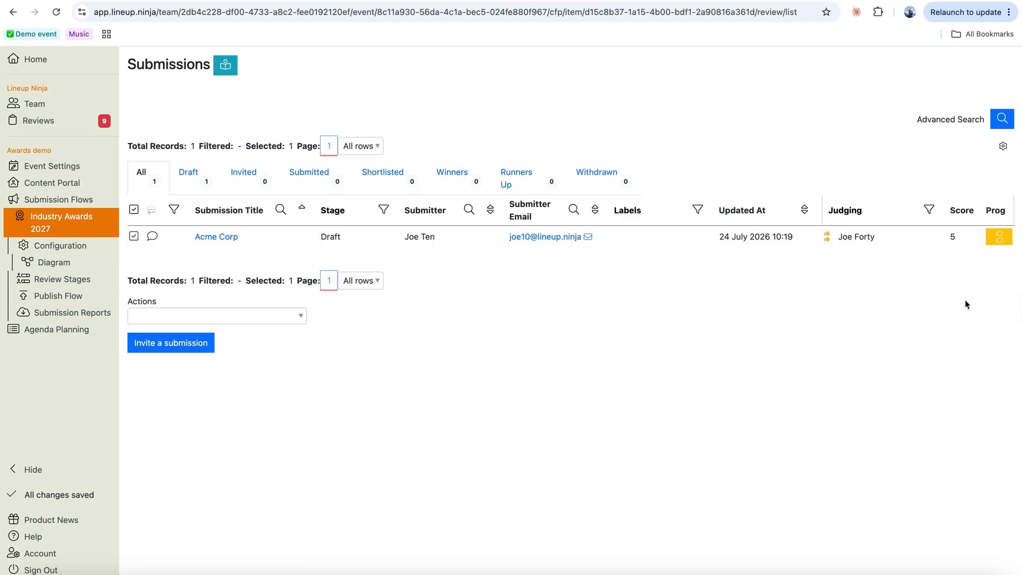
double_click(954, 237)
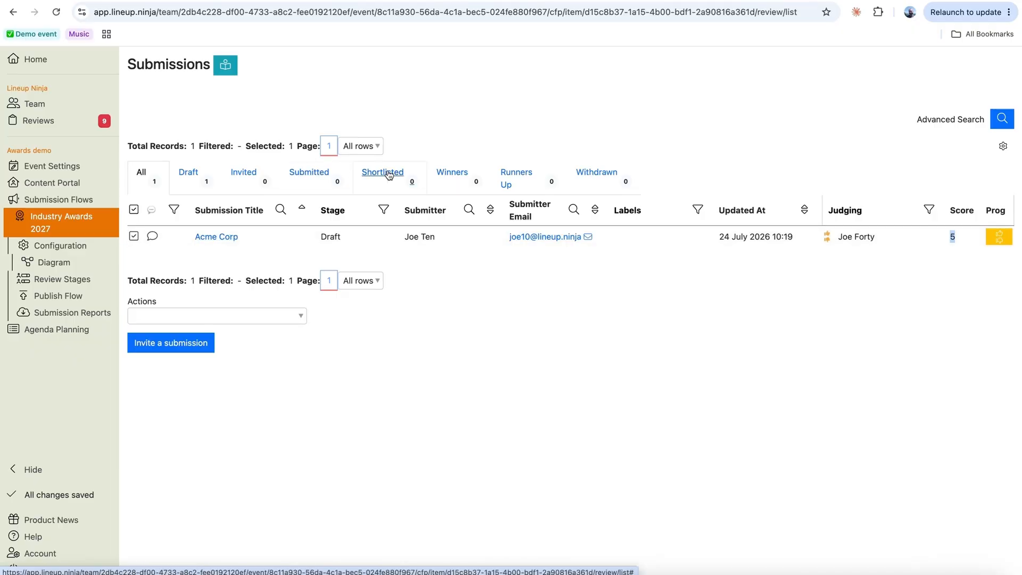
left_click(297, 316)
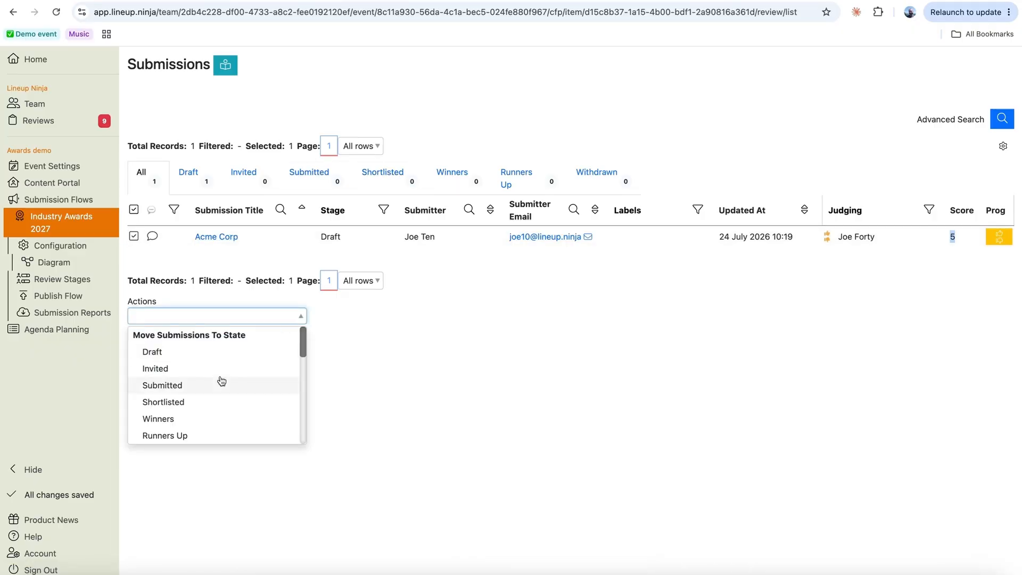
scroll(258, 401, "down", 3)
scroll(258, 402, "up", 3)
left_click(196, 385)
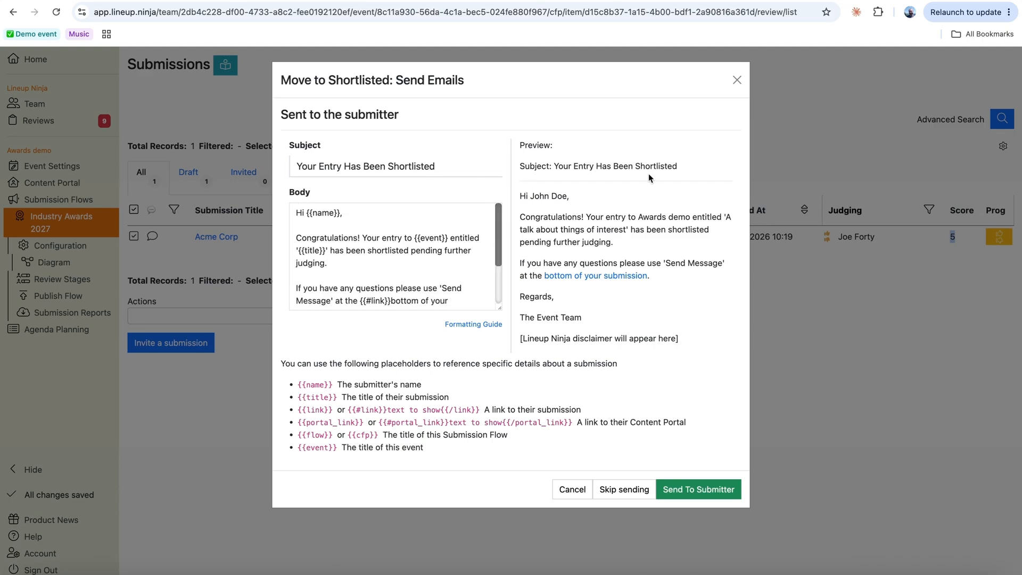
left_click(630, 490)
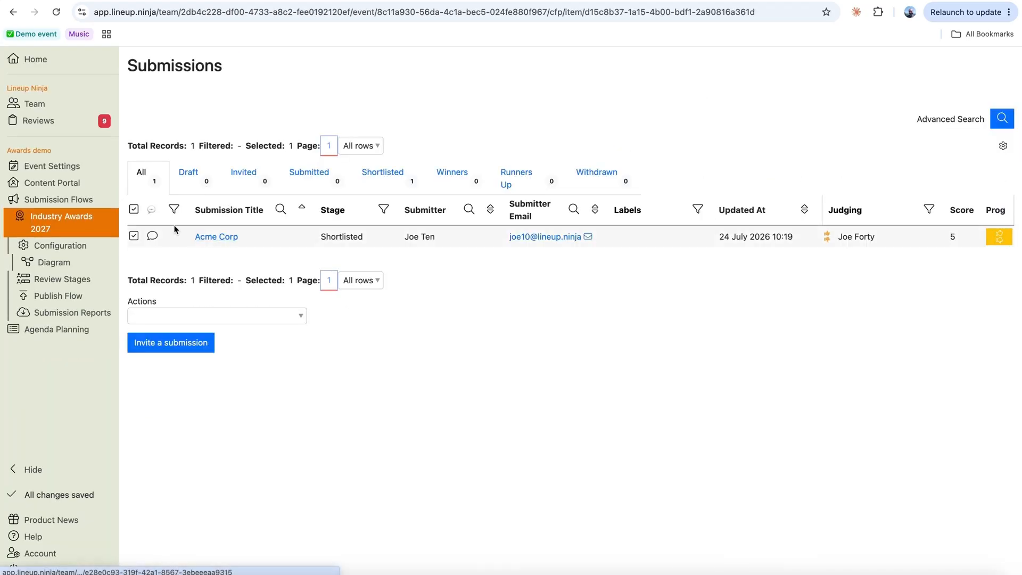
left_click(382, 173)
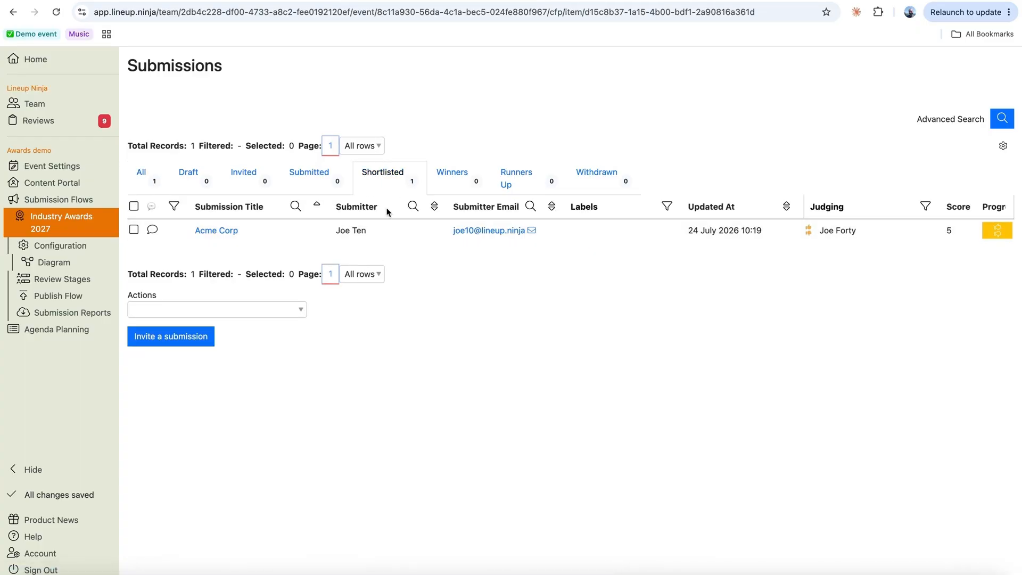
- View the Acme Corp entry under Done tasks and confirm its 'Shortlisted! Congratulations' heading
left_click(231, 1)
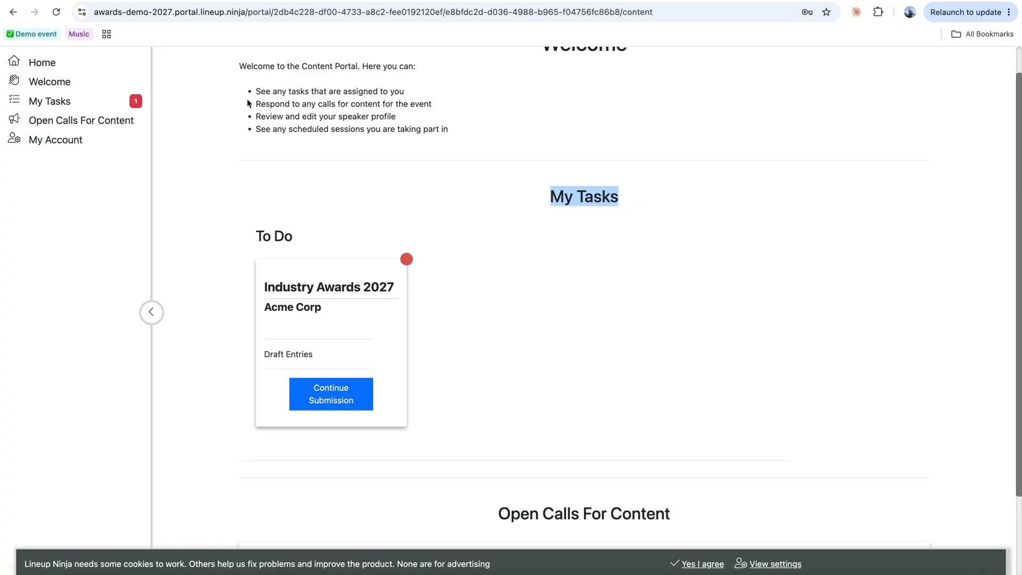
left_click(430, 336)
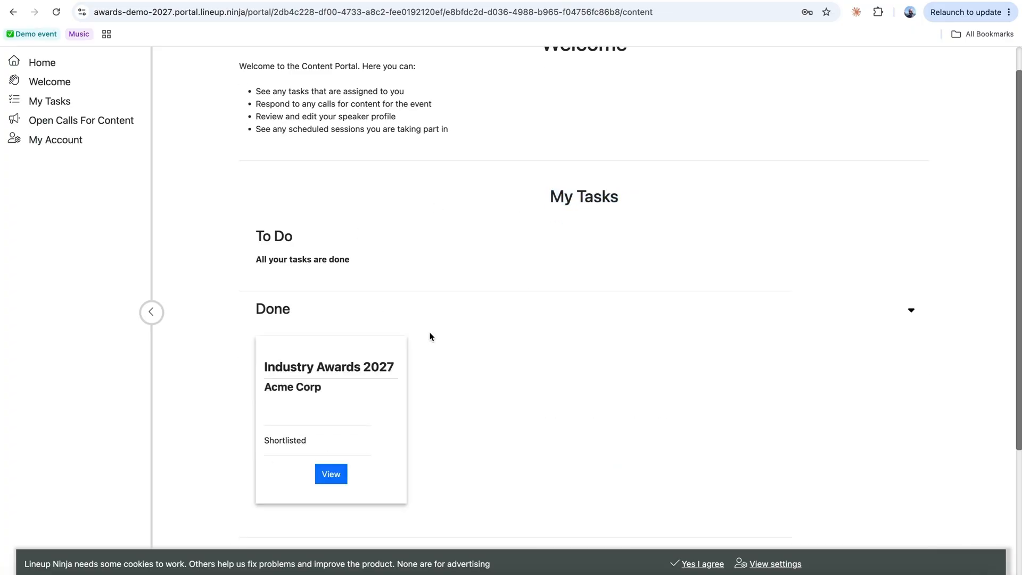
scroll(586, 359, "down", 1)
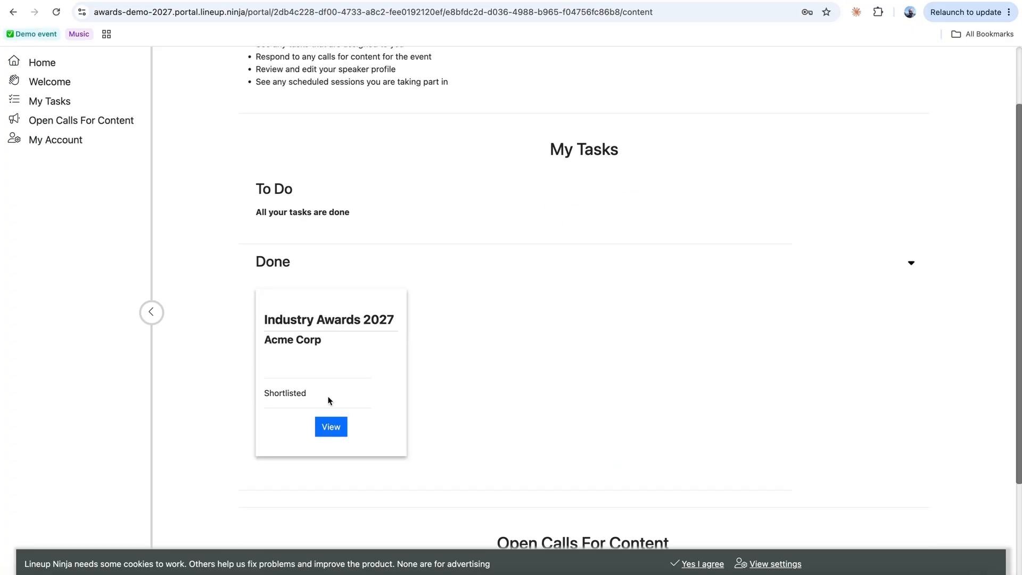
left_click(335, 426)
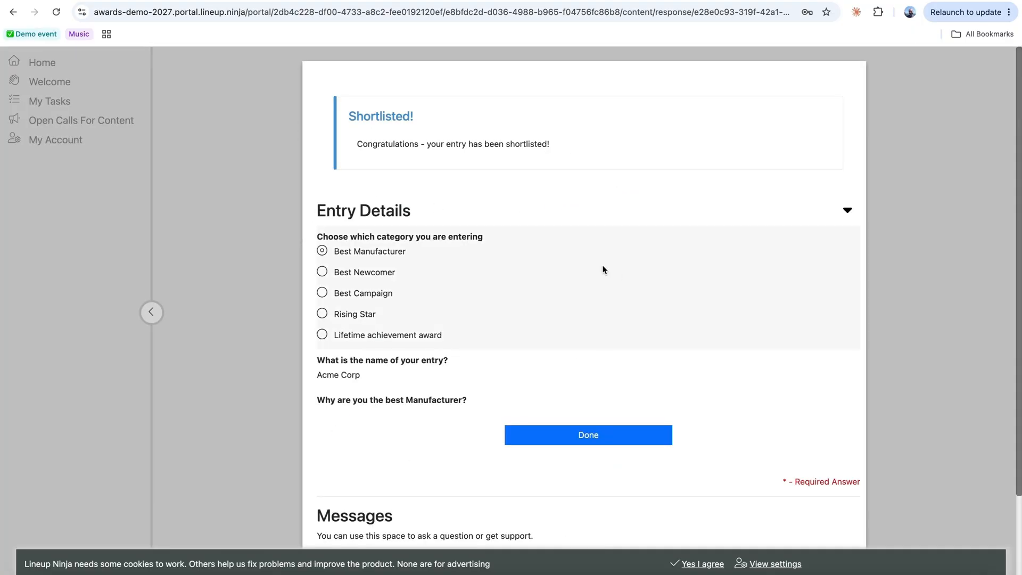
left_click_drag(348, 116, 438, 124)
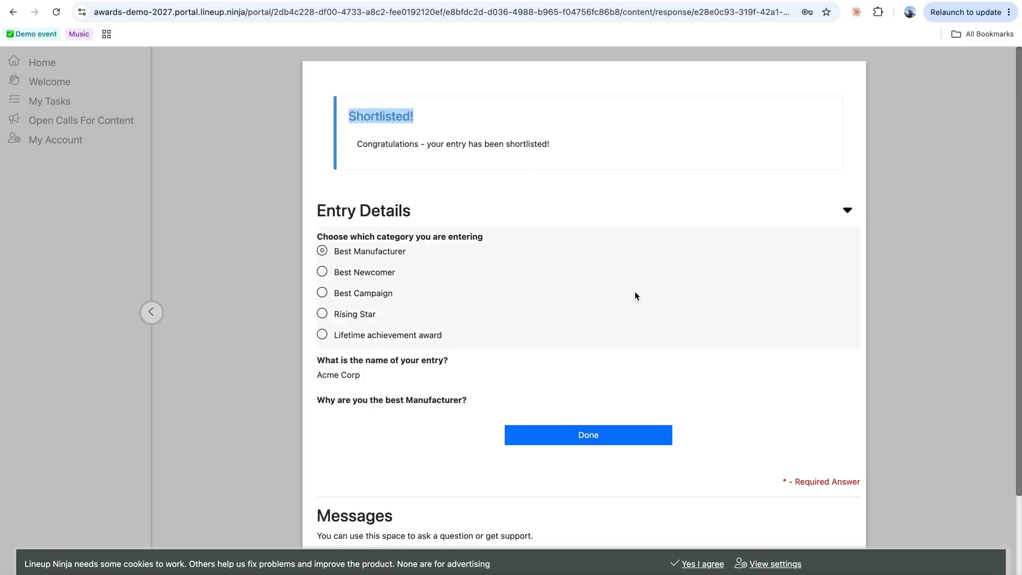